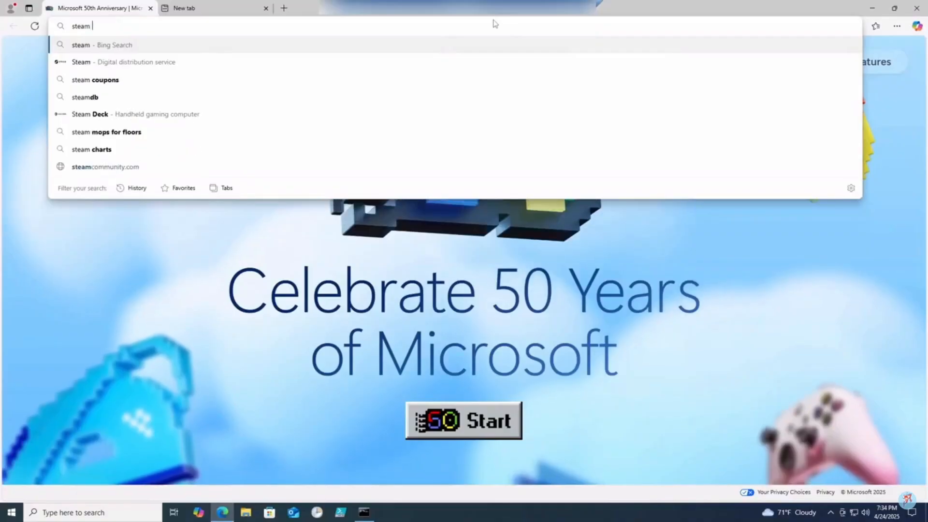
# Search Bing for 'steam cmd download' and open the SteamCMD wiki at its 1.1 Windows section.
pyautogui.write('cmd download')
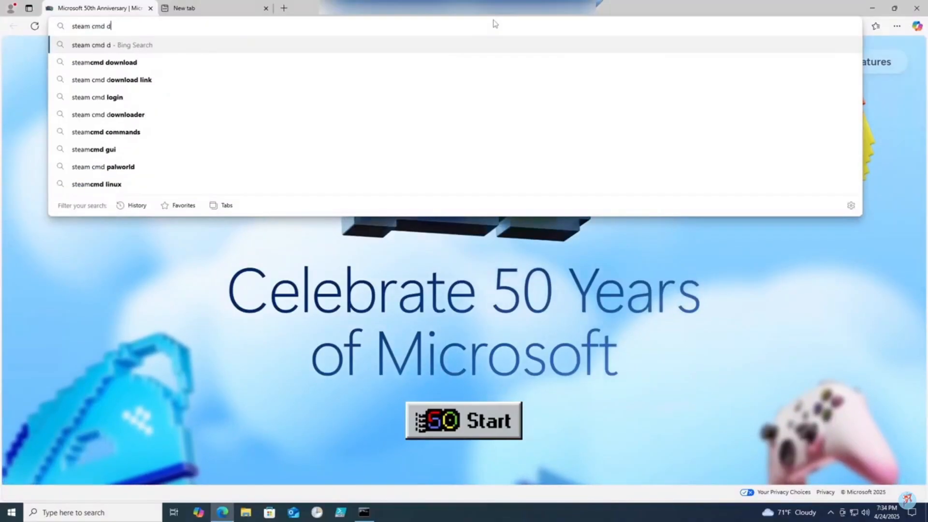
pyautogui.press('Return')
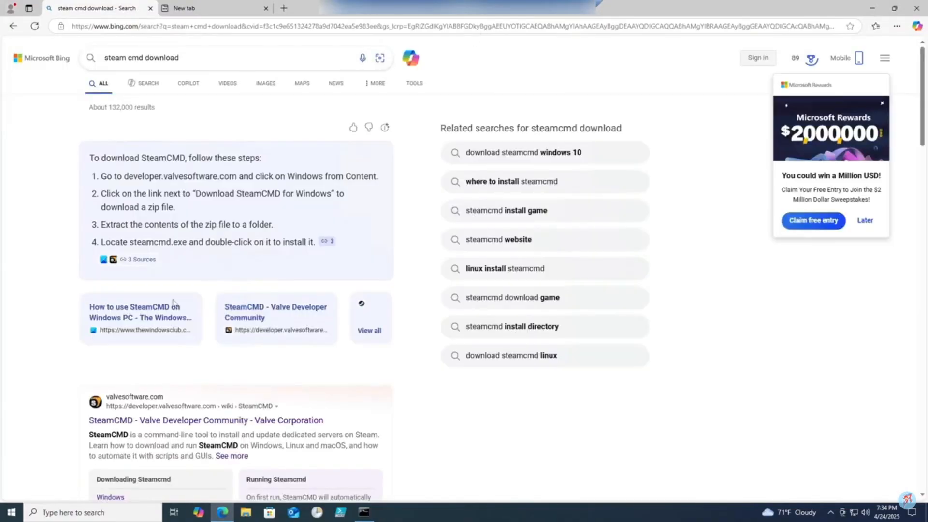
pyautogui.scroll(-2, 174, 305)
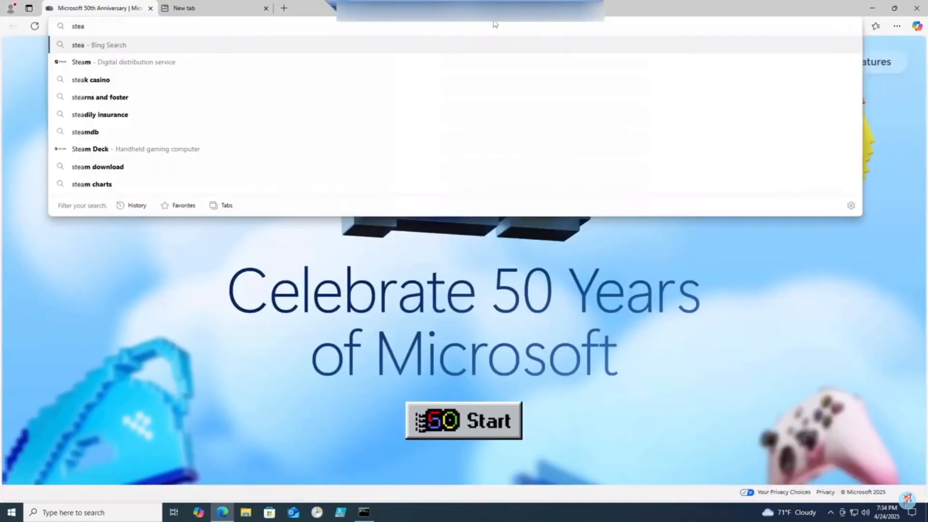
pyautogui.write('m ')
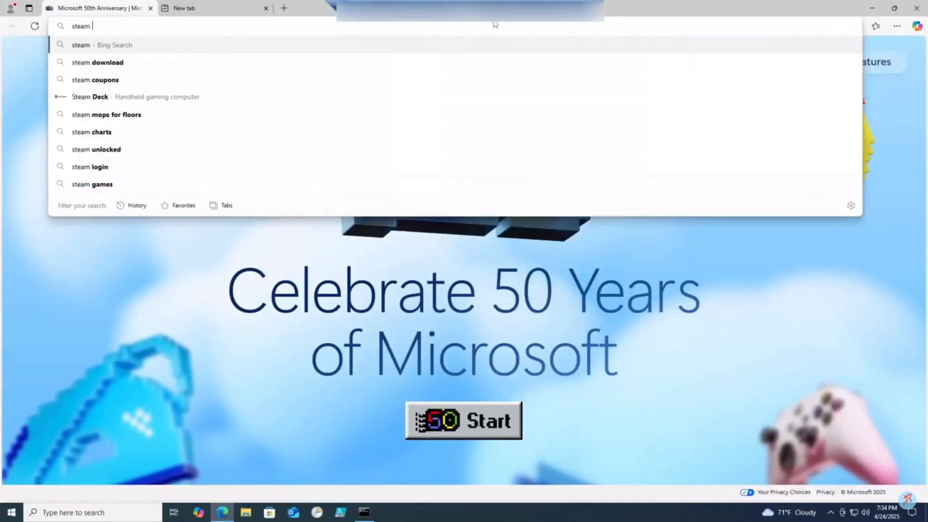
pyautogui.write('cmd download')
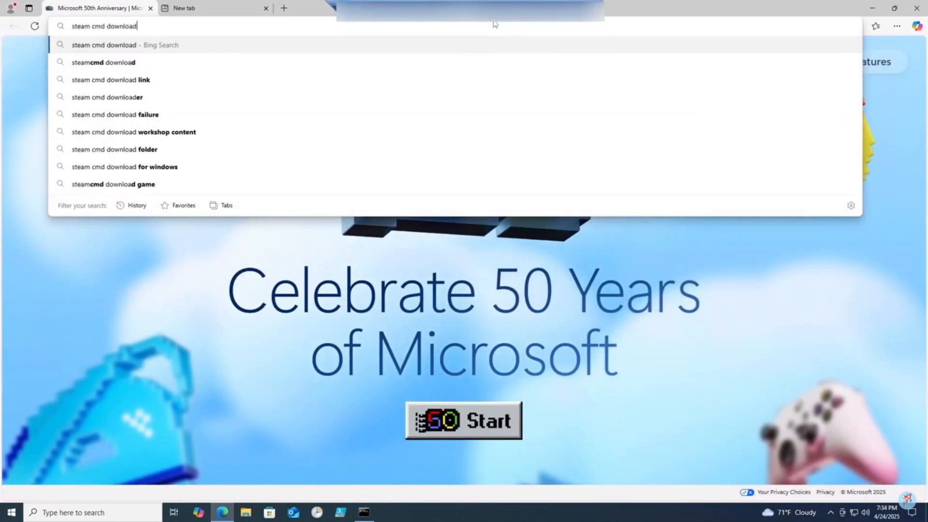
pyautogui.press('Return')
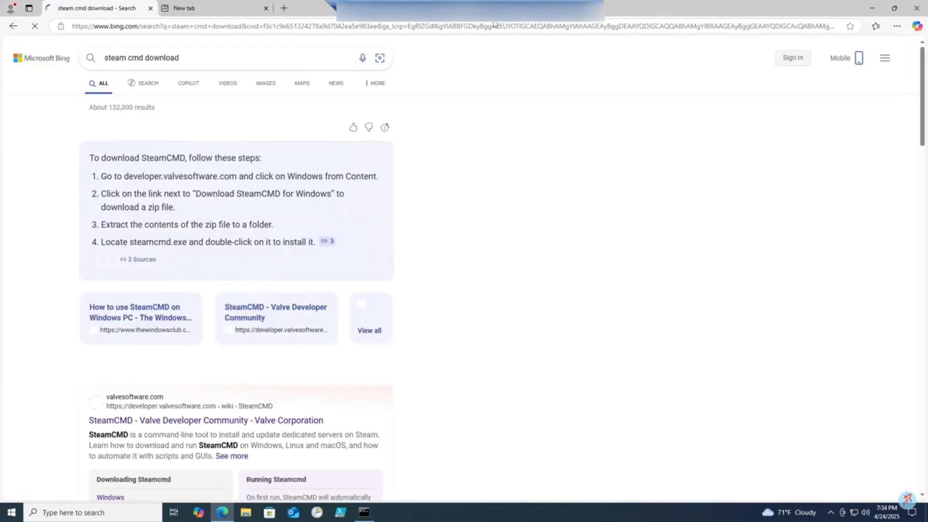
pyautogui.scroll(-2, 174, 304)
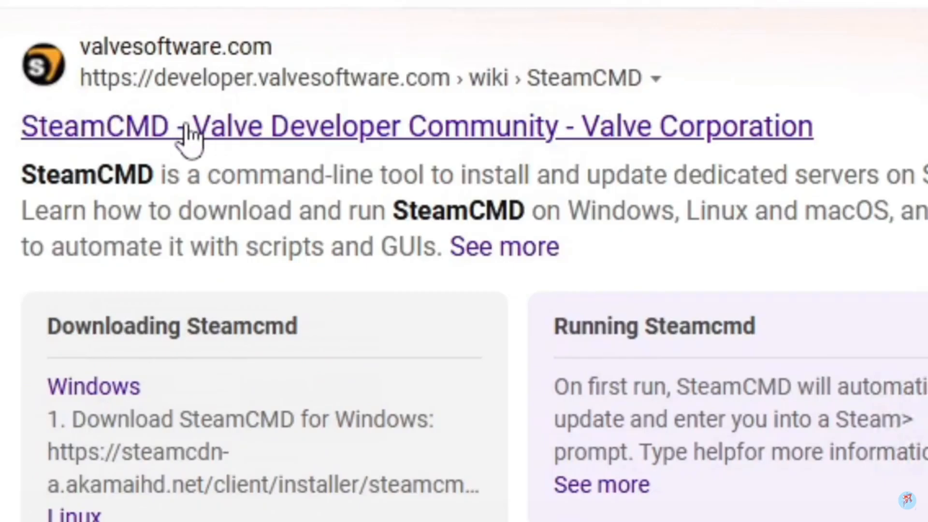
pyautogui.click(140, 324)
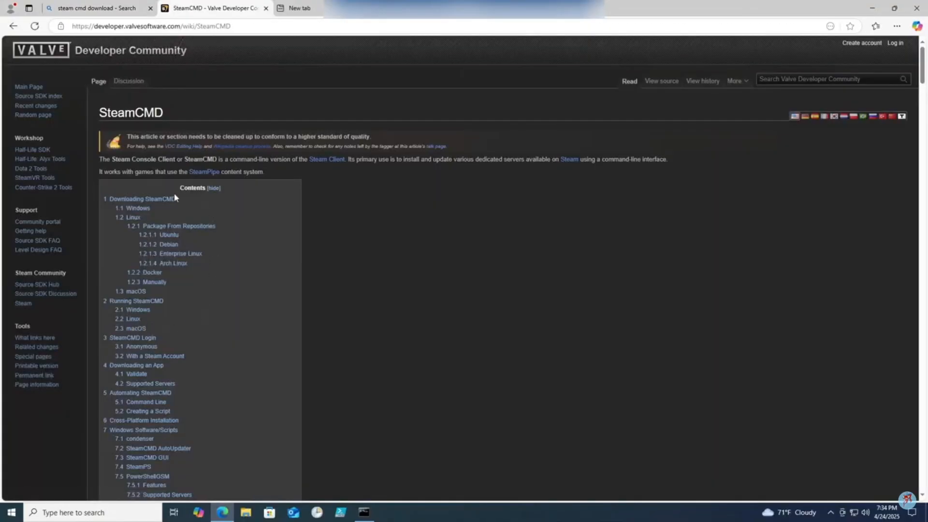
pyautogui.click(135, 212)
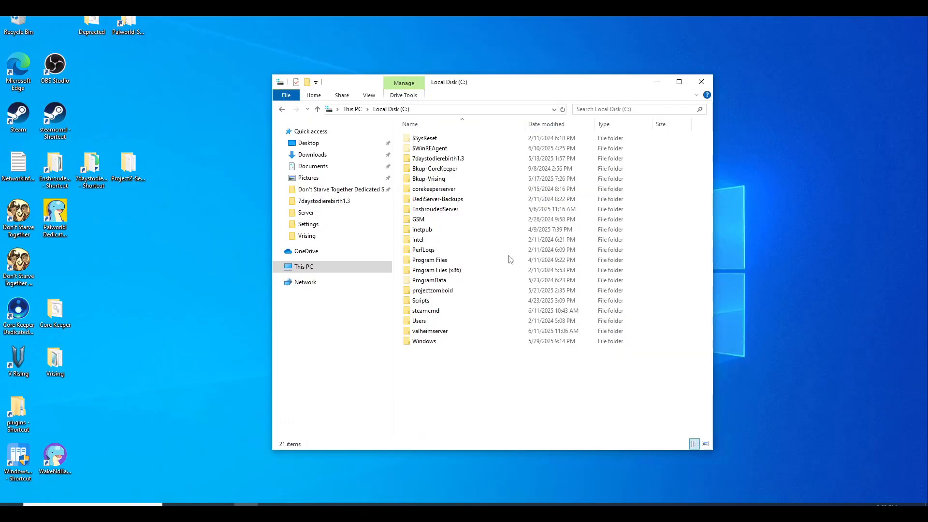
# Create a new folder named steamcmd on the C: drive.
pyautogui.rightClick(475, 362)
pyautogui.click(434, 383)
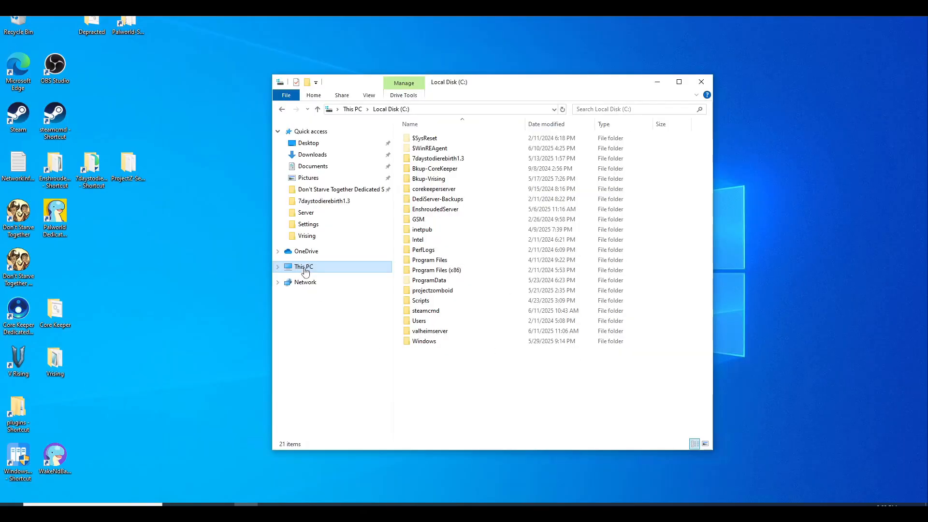
pyautogui.click(304, 269)
pyautogui.doubleClick(459, 268)
pyautogui.rightClick(459, 362)
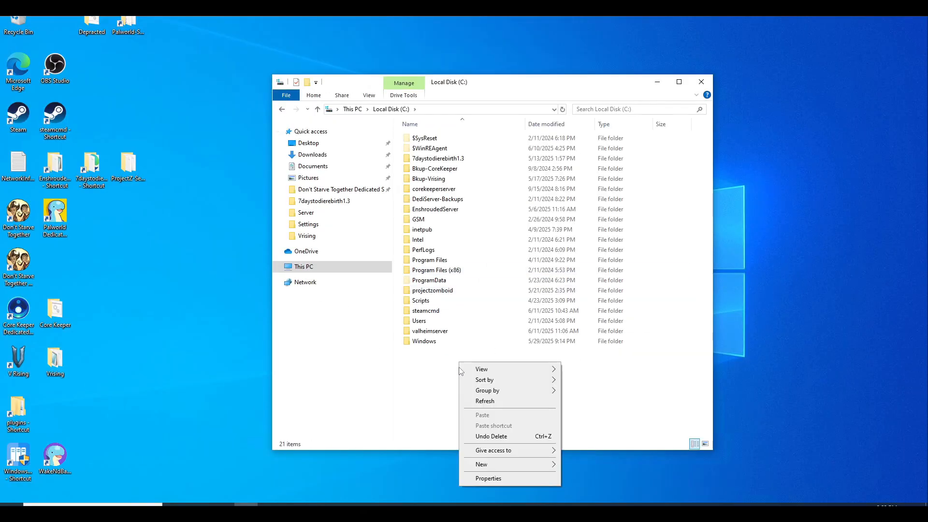
pyautogui.moveTo(547, 465)
pyautogui.click(582, 465)
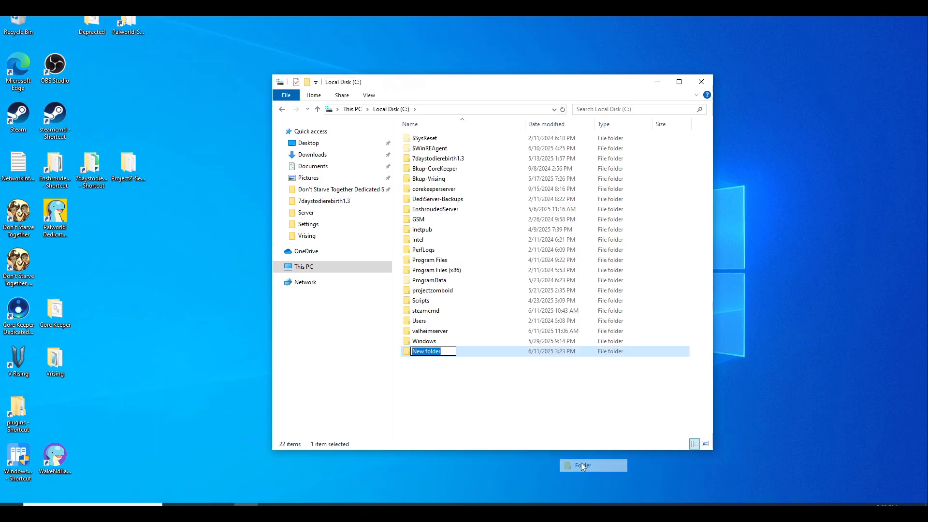
pyautogui.write('steamcmd')
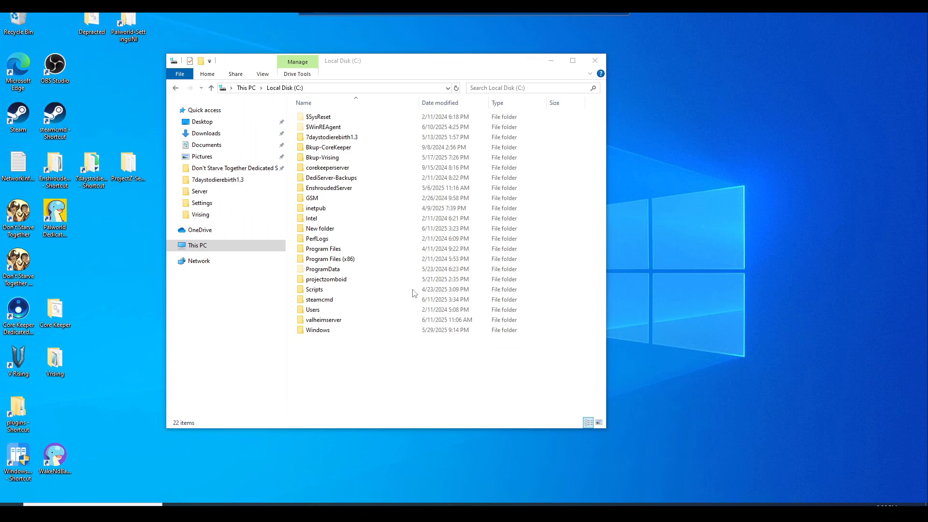
# Start Extract All on steamcmd (2).zip in Downloads and choose a different destination.
pyautogui.click(206, 136)
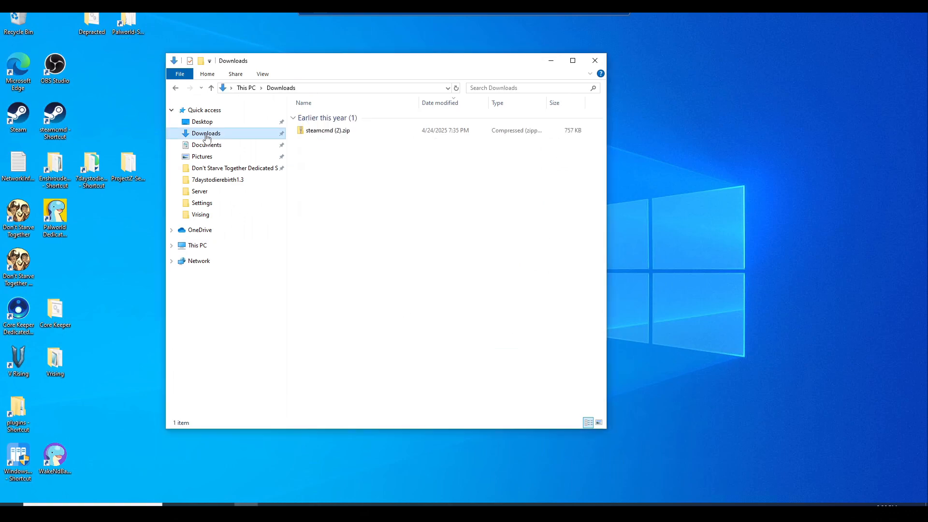
pyautogui.click(320, 134)
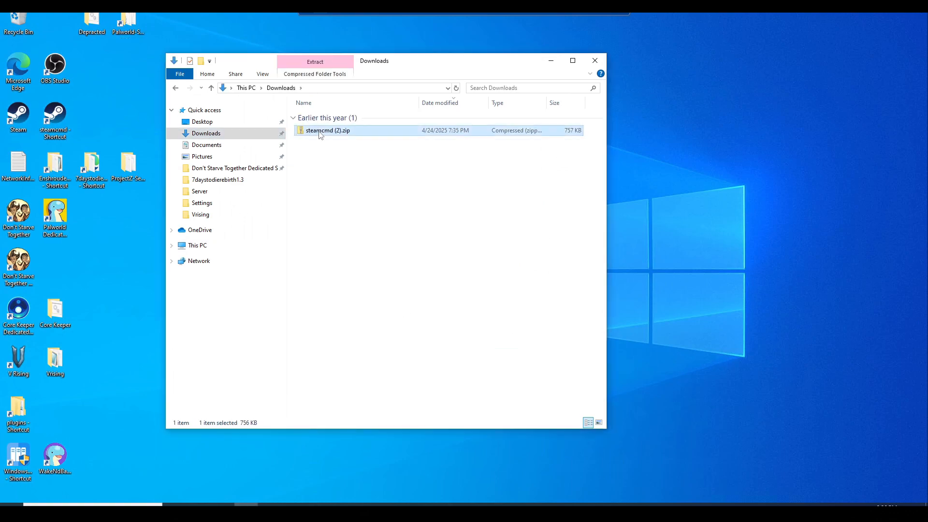
pyautogui.rightClick(319, 134)
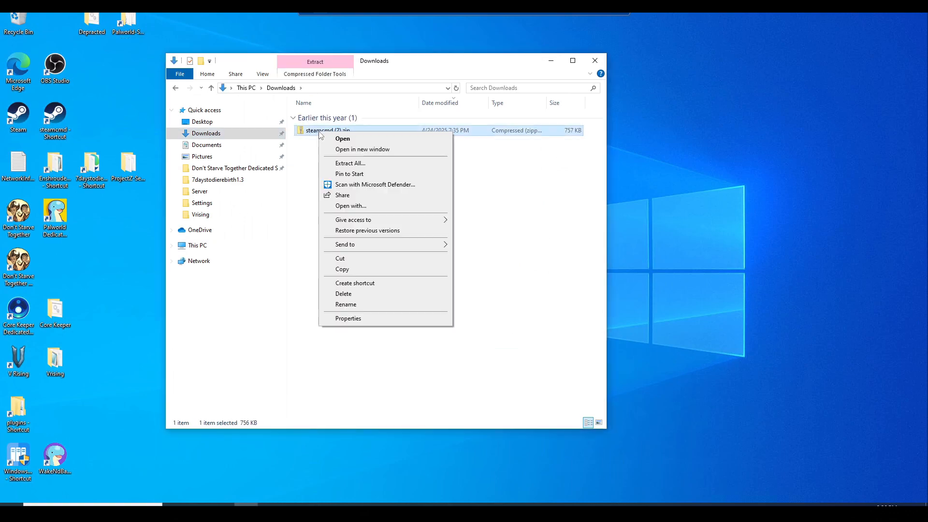
pyautogui.click(343, 163)
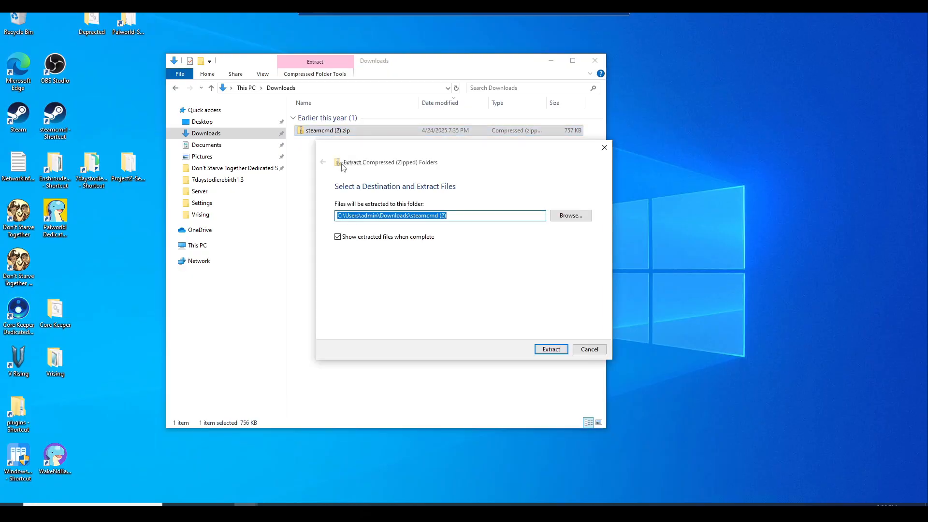
pyautogui.click(574, 216)
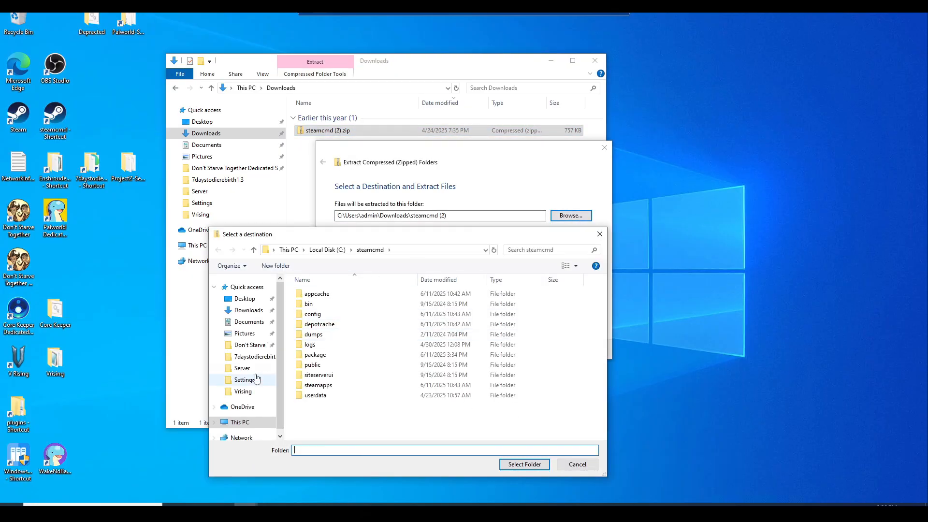
# Extract the archive into C:\steamcmd and launch steamcmd.exe.
pyautogui.click(239, 422)
pyautogui.doubleClick(351, 426)
pyautogui.scroll(-1, 360, 367)
pyautogui.scroll(-2, 360, 367)
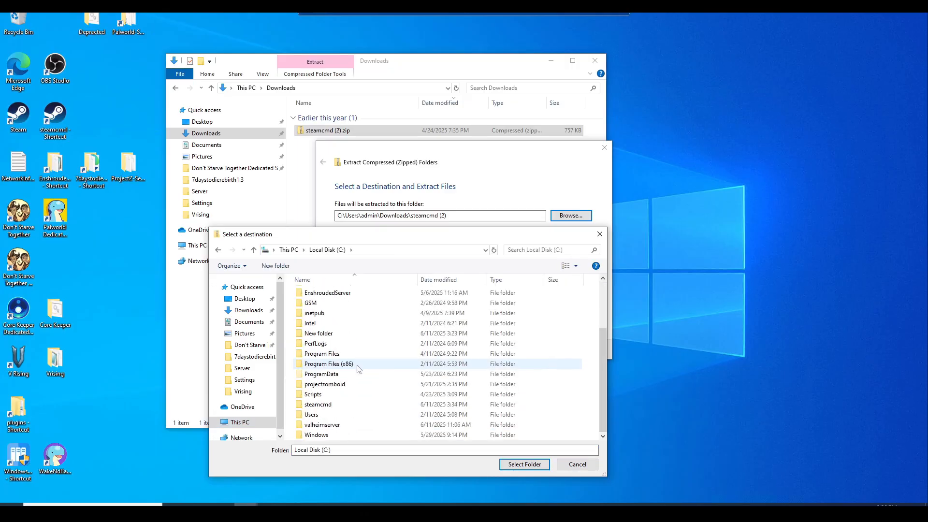
pyautogui.click(324, 407)
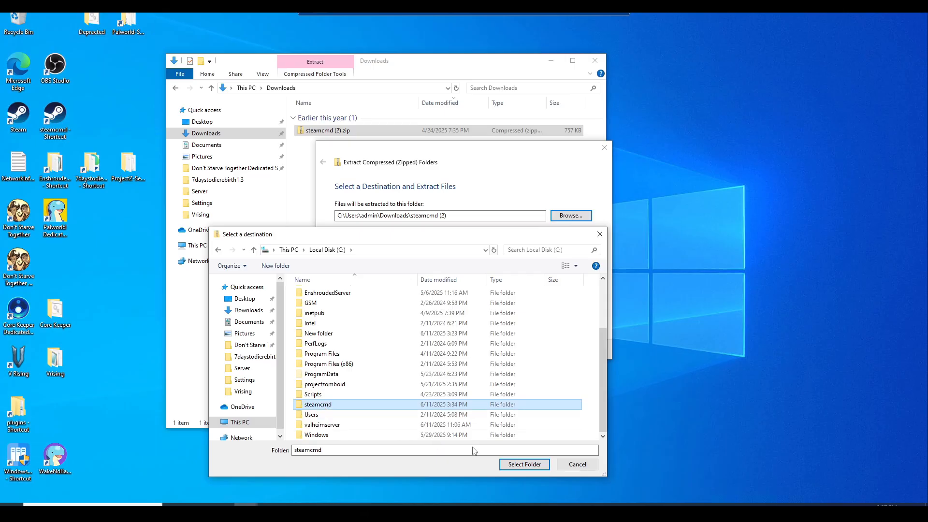
pyautogui.click(527, 465)
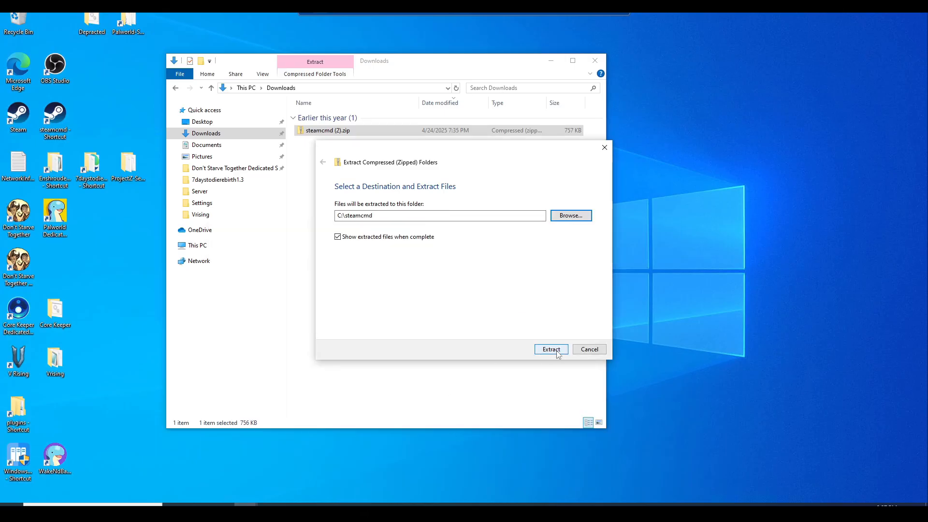
pyautogui.click(589, 349)
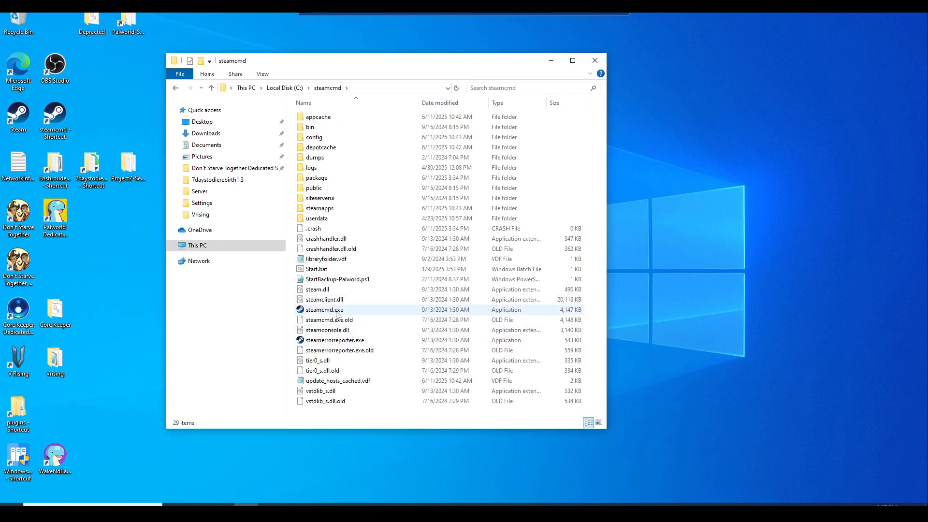
pyautogui.click(314, 315)
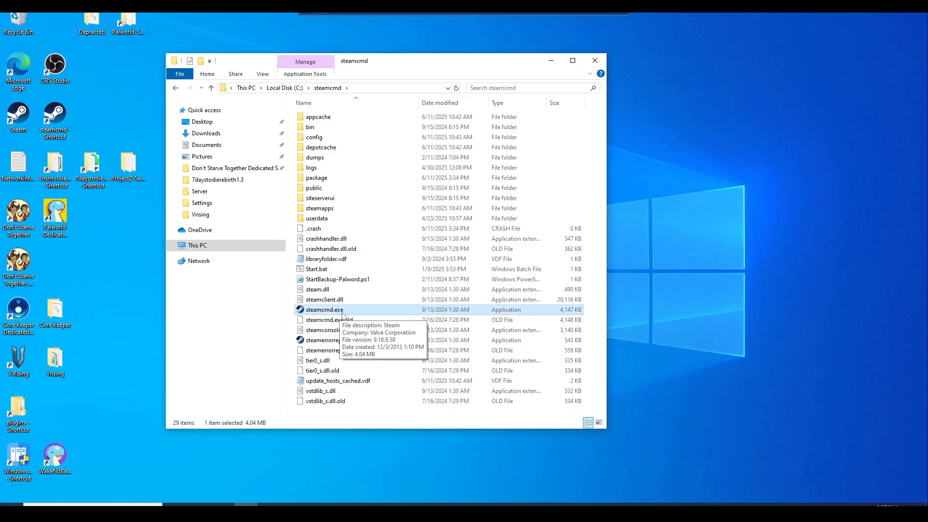
pyautogui.doubleClick(344, 311)
# Log in to SteamCMD with 'login anonymous'.
pyautogui.moveTo(386, 124); pyautogui.dragTo(710, 89)
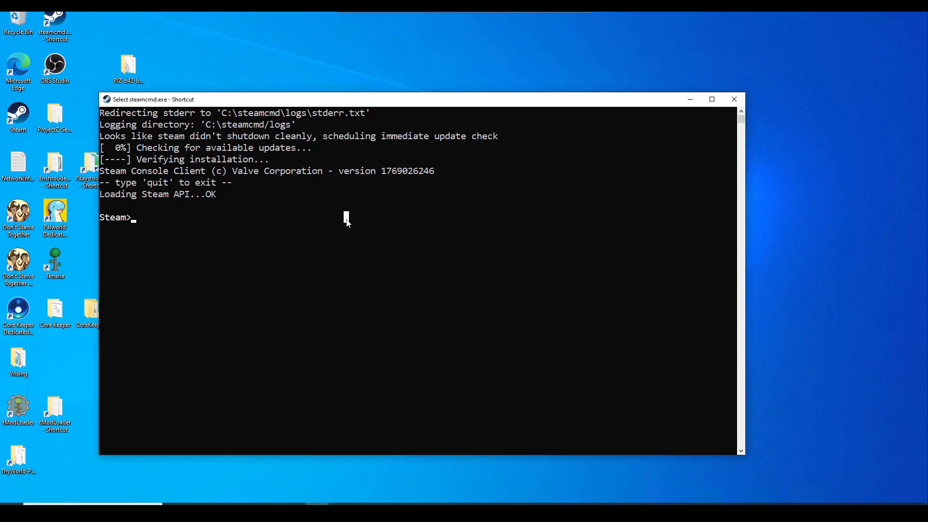
pyautogui.write('login anonm')
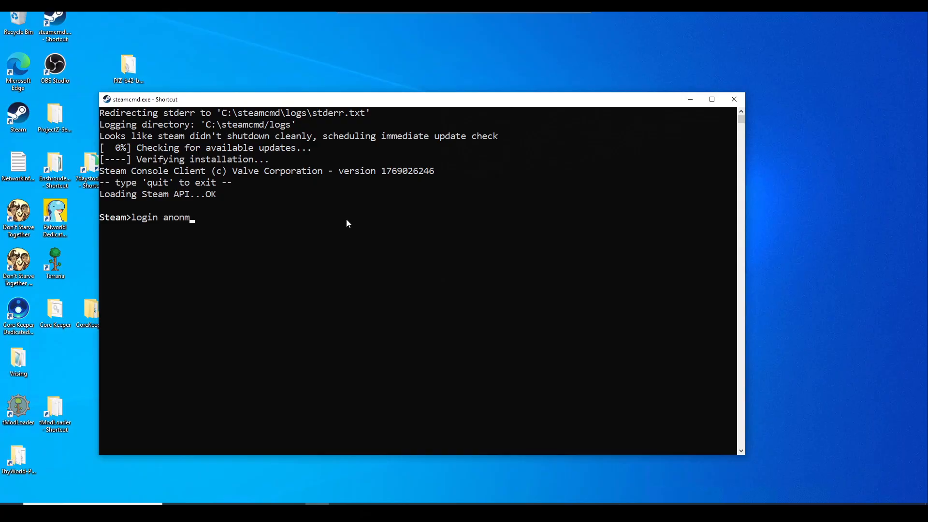
pyautogui.write('ou')
pyautogui.press('BackSpace')
pyautogui.press('BackSpace')
pyautogui.press('BackSpace')
pyautogui.write('ymous')
pyautogui.press('Return')
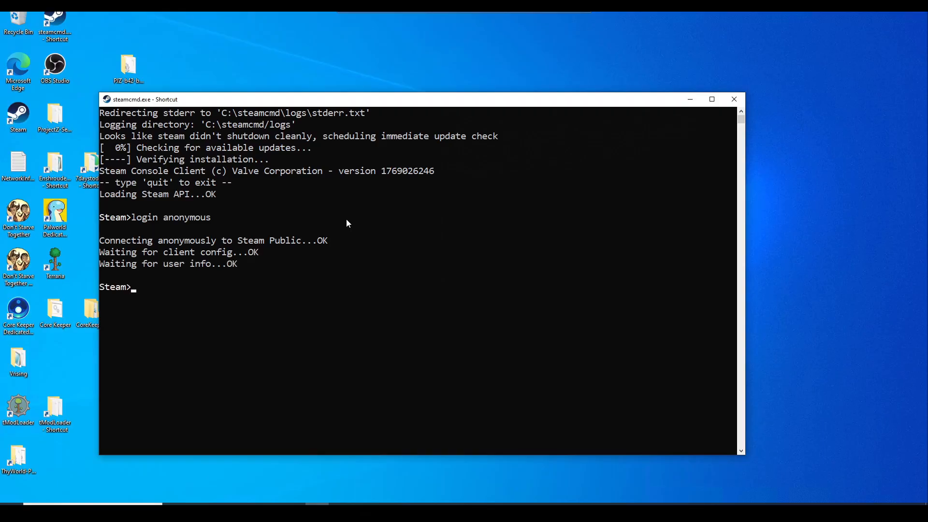
# Set force_install_dir C:\rustserver, enter 'app_update 258550 validate', and close the console.
pyautogui.write('force_install_dir C:\\')
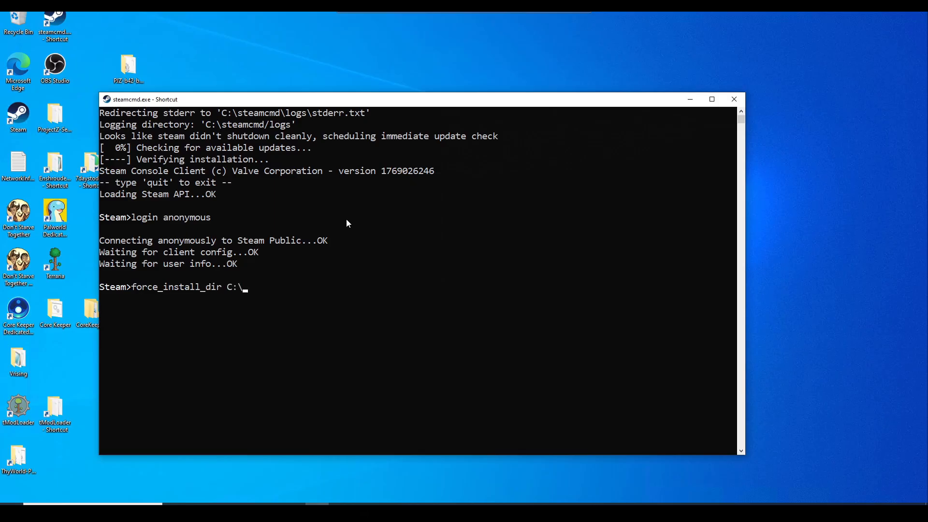
pyautogui.write('rustserver')
pyautogui.press('Return')
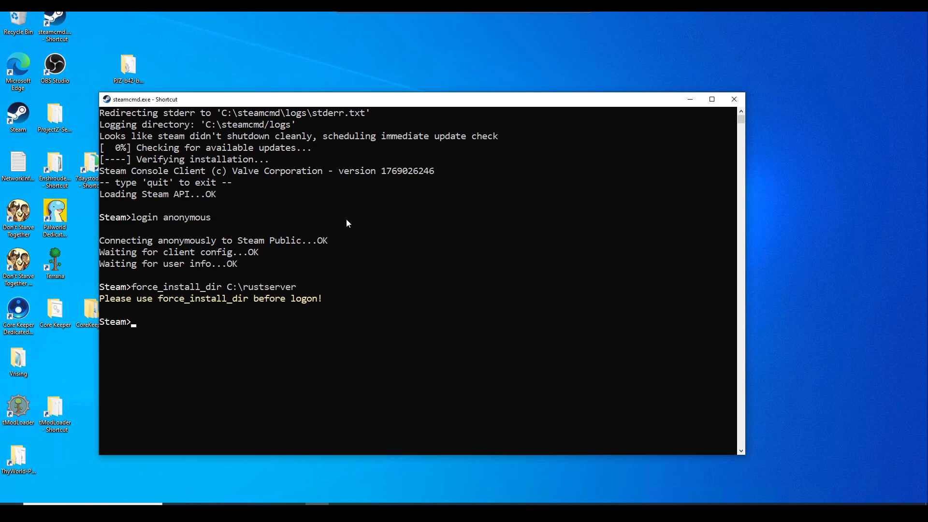
pyautogui.write('a')
pyautogui.press('BackSpace')
pyautogui.write('app_update 258550 validate')
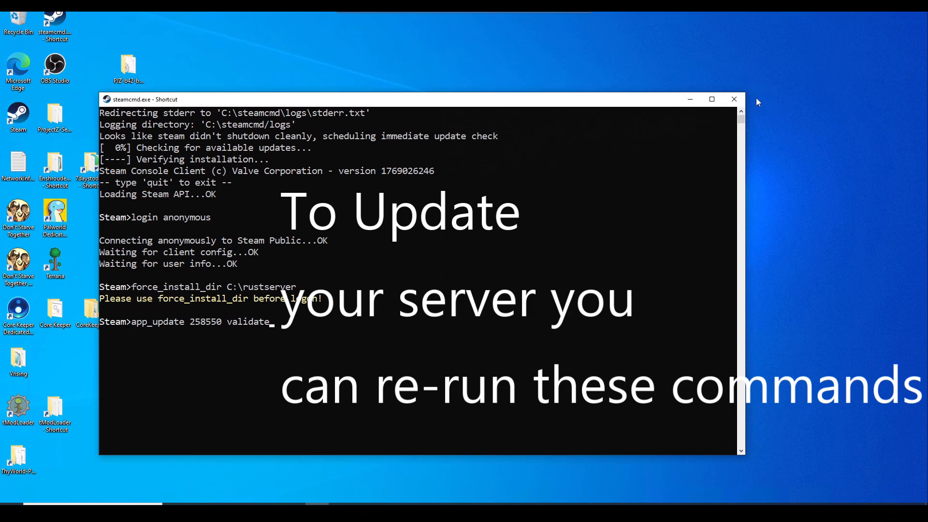
pyautogui.click(734, 99)
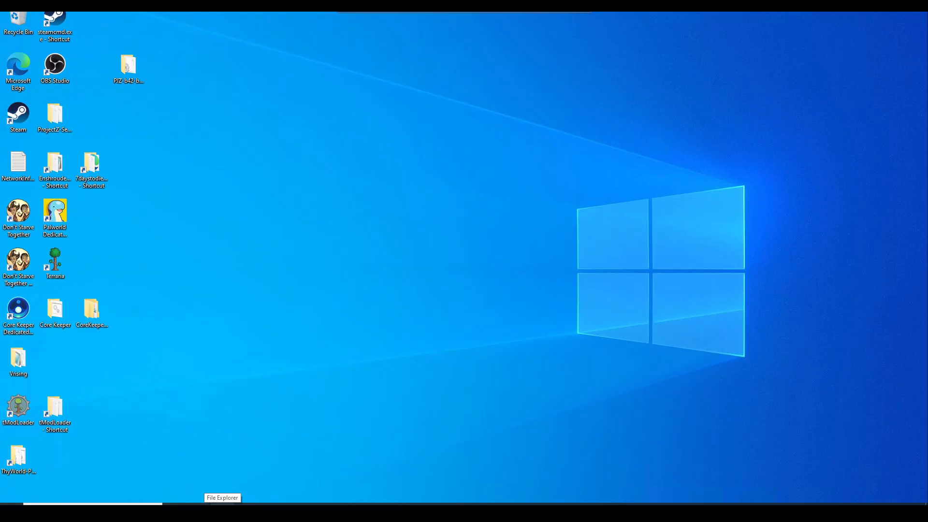
# Open the C:\rustserver folder in File Explorer.
pyautogui.click(222, 512)
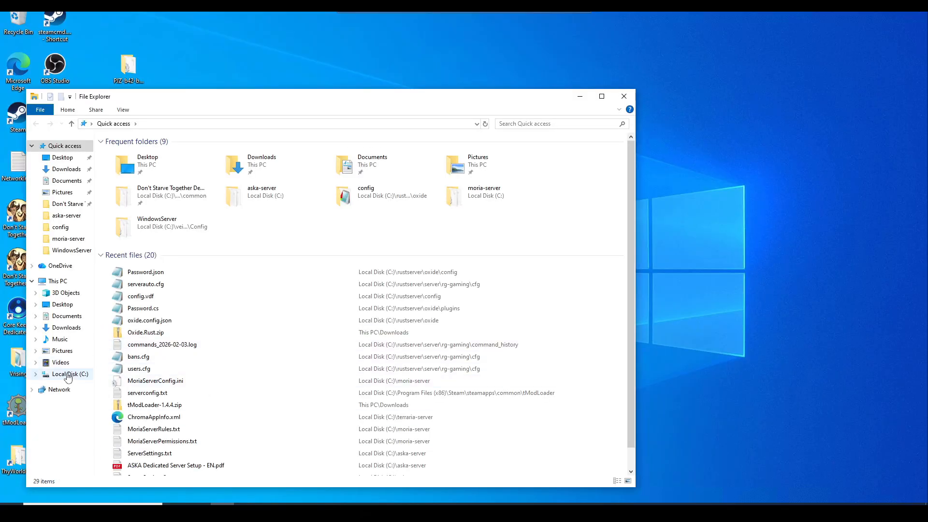
pyautogui.click(68, 374)
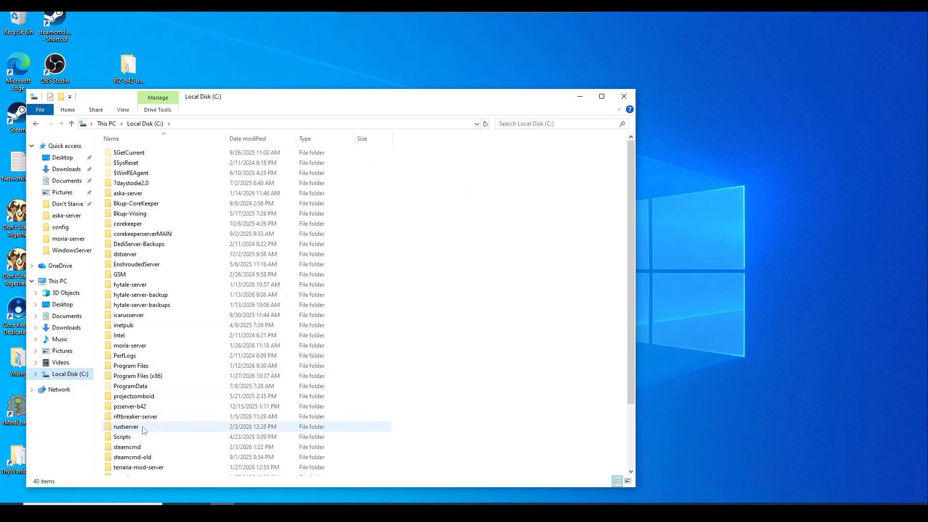
pyautogui.doubleClick(144, 428)
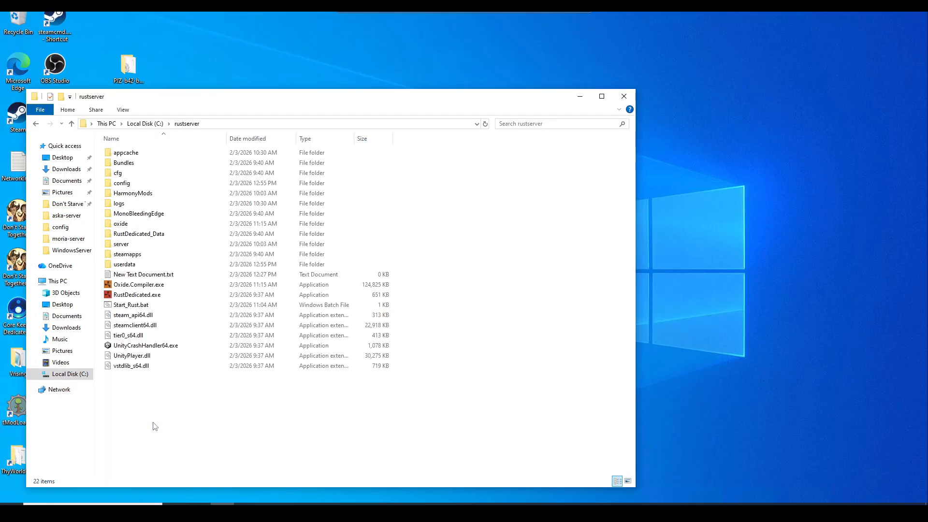
pyautogui.moveTo(164, 440); pyautogui.dragTo(151, 96)
pyautogui.click(167, 413)
# Add a new empty text document to the rustserver folder.
pyautogui.rightClick(169, 401)
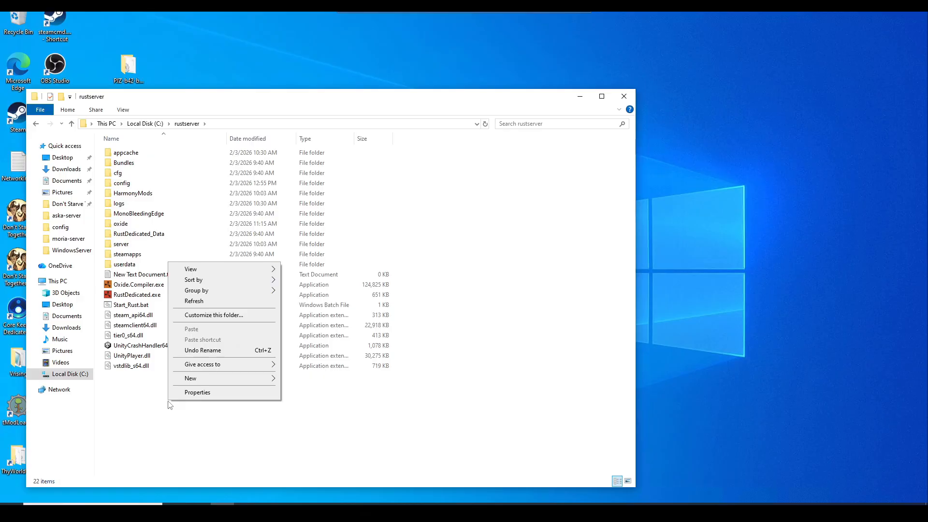
pyautogui.rightClick(139, 408)
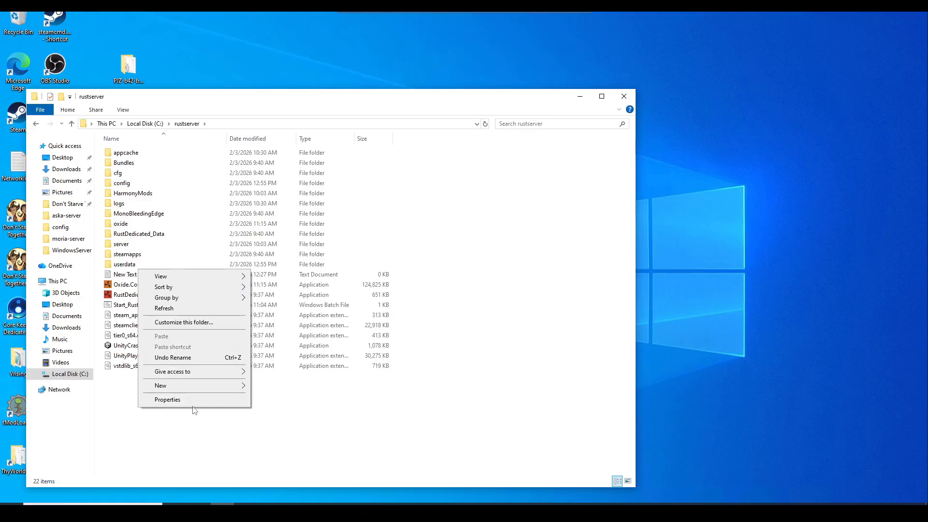
pyautogui.click(143, 430)
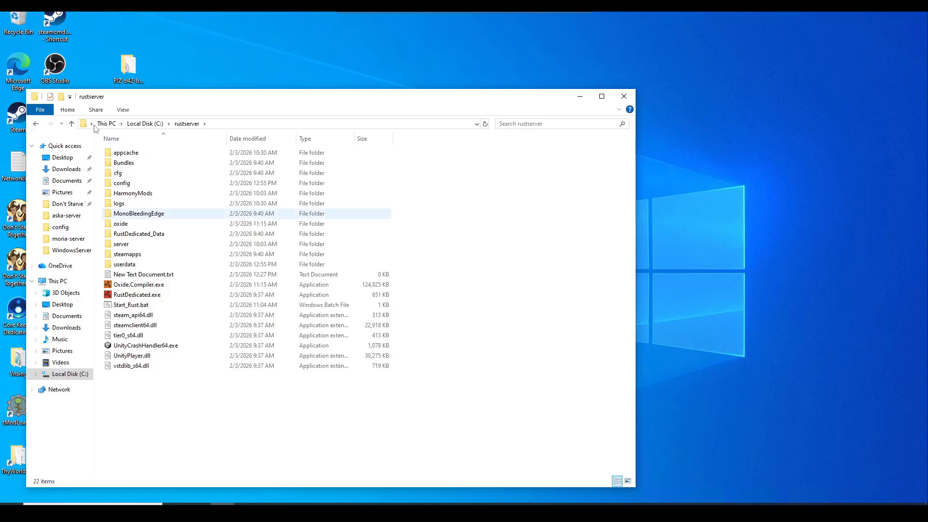
pyautogui.click(123, 111)
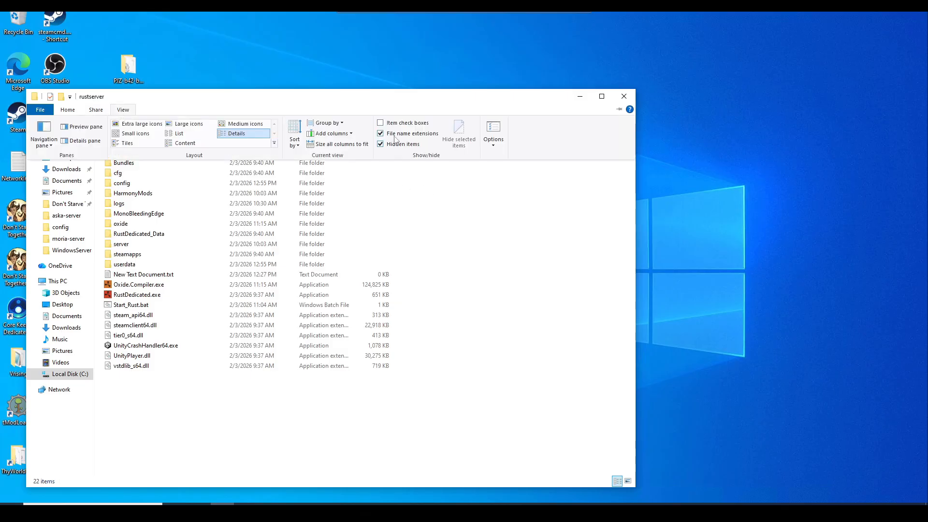
pyautogui.click(180, 401)
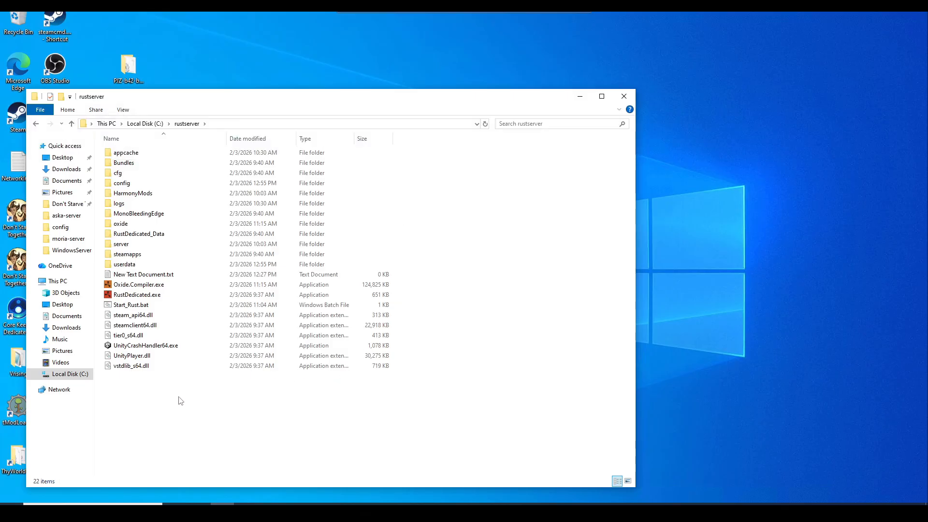
pyautogui.rightClick(190, 405)
pyautogui.moveTo(279, 383)
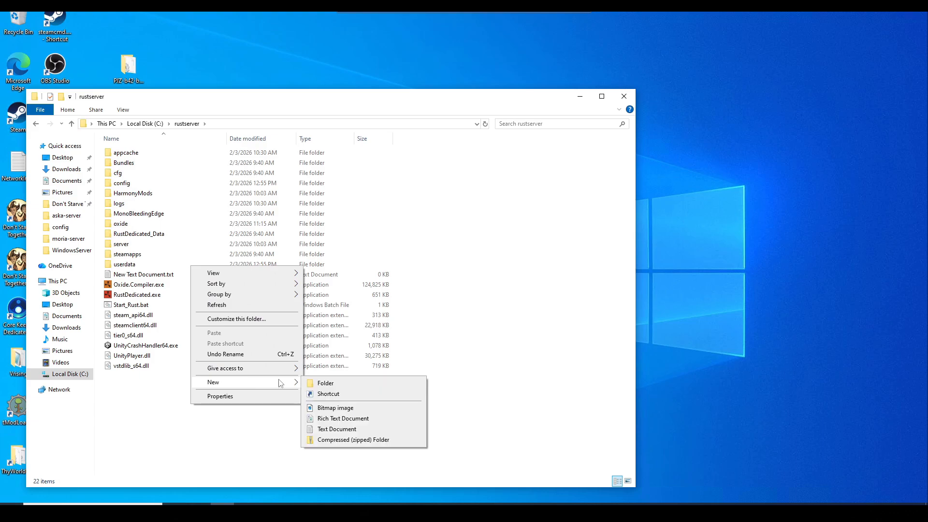
pyautogui.click(339, 429)
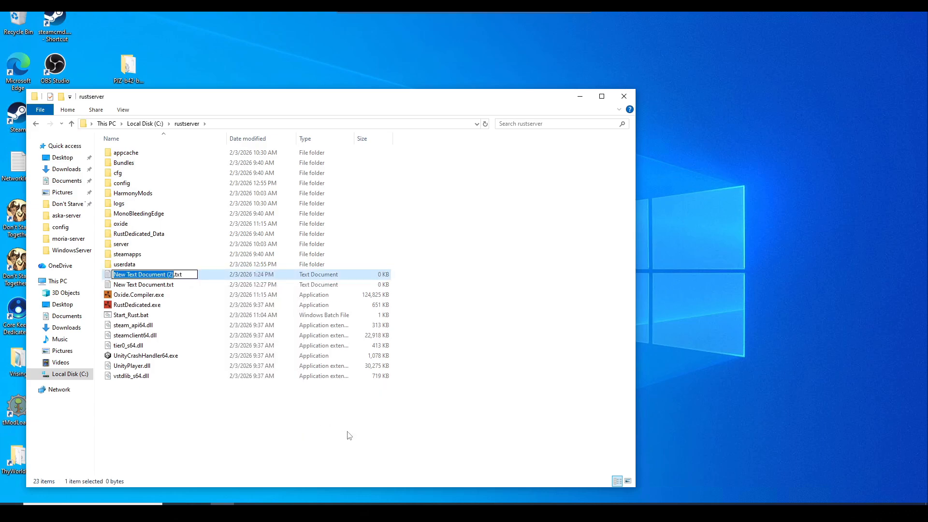
# Rename the new file to start_Rust.bat, then select Start_Rust.bat.
pyautogui.write('start')
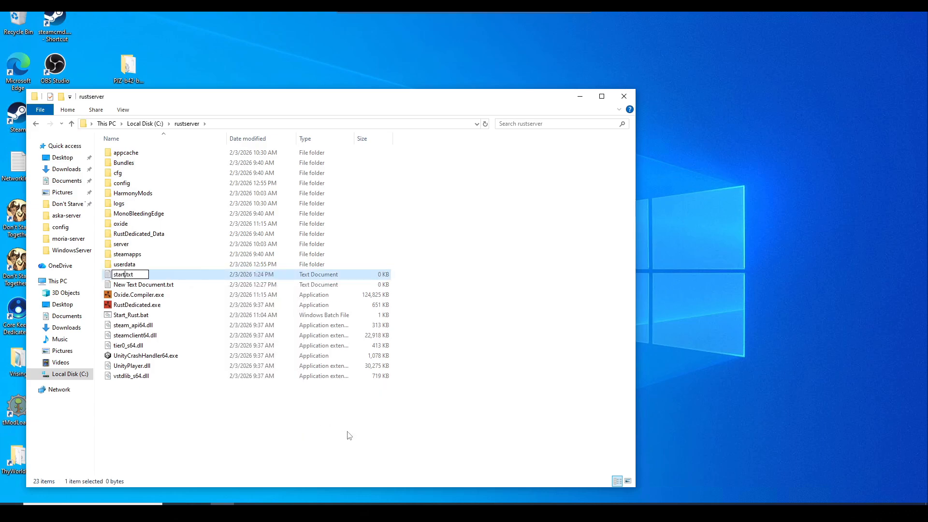
pyautogui.write('_Rust')
pyautogui.press('BackSpace')
pyautogui.press('BackSpace')
pyautogui.press('BackSpace')
pyautogui.write('bat')
pyautogui.click(347, 435)
pyautogui.click(142, 315)
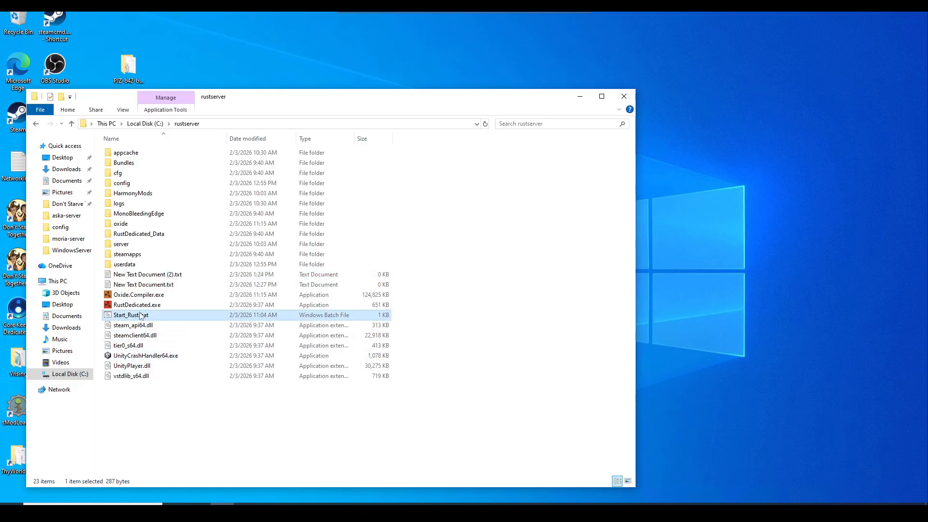
# Open Start_Rust.bat in Notepad and select its server launch line.
pyautogui.rightClick(149, 320)
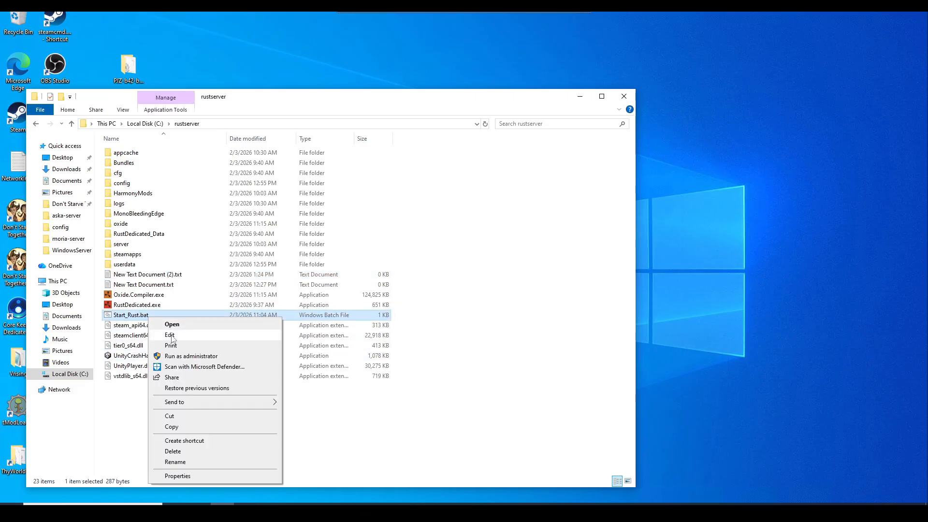
pyautogui.click(171, 337)
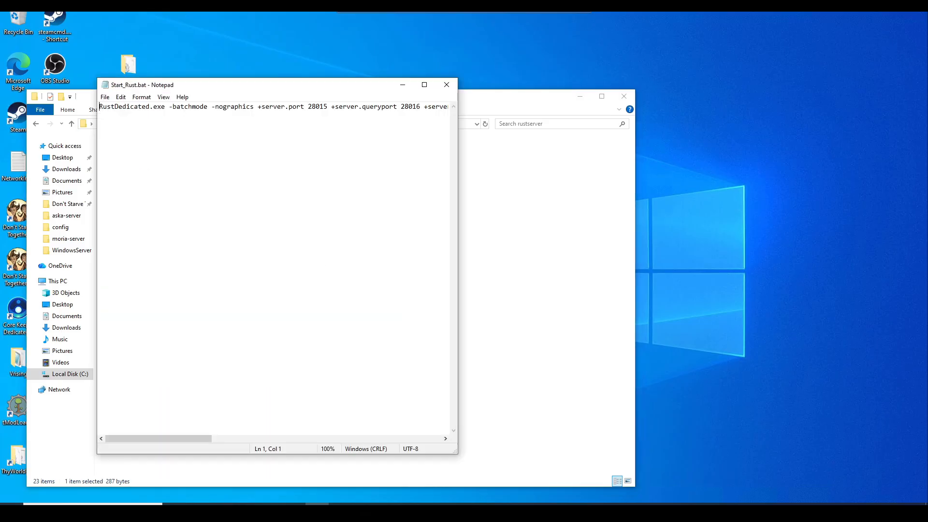
pyautogui.hotkey('ctrl', 'a')
pyautogui.press('Right')
pyautogui.moveTo(99, 106); pyautogui.dragTo(465, 122)
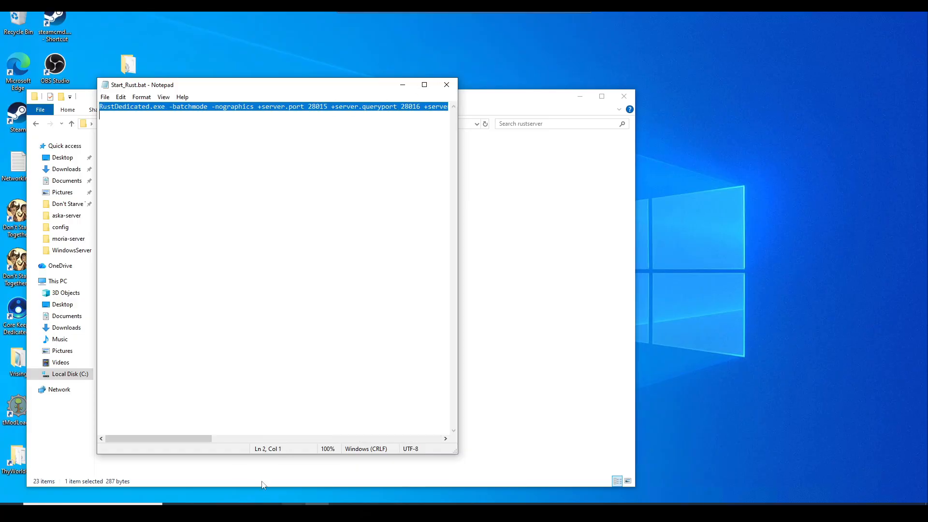
pyautogui.click(252, 106)
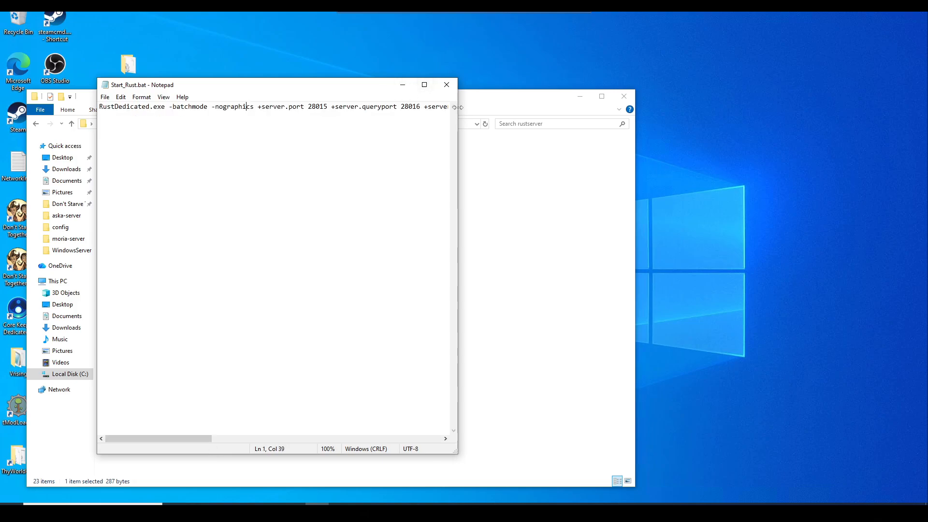
# Widen Notepad and check hostname RG Gaming, description Vanilla Rust | Self Hosted, identity rg-gaming.
pyautogui.moveTo(459, 112); pyautogui.dragTo(924, 113)
pyautogui.moveTo(318, 437); pyautogui.dragTo(485, 437)
pyautogui.moveTo(614, 106); pyautogui.dragTo(646, 107)
pyautogui.moveTo(540, 438); pyautogui.dragTo(579, 439)
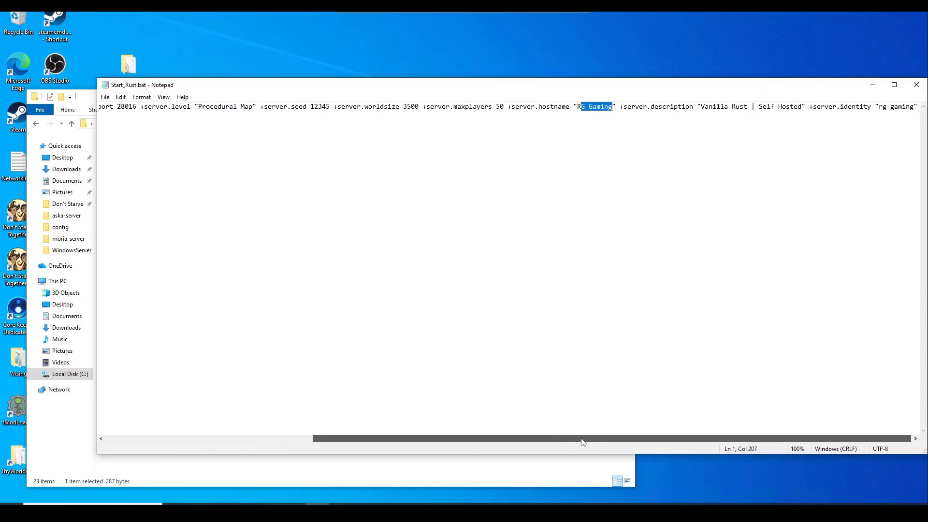
pyautogui.moveTo(704, 106); pyautogui.dragTo(797, 106)
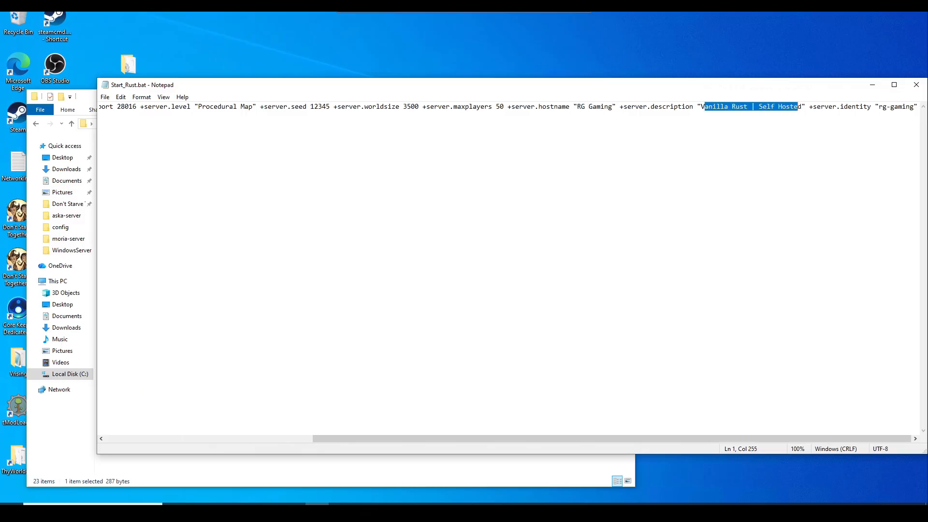
pyautogui.moveTo(878, 106); pyautogui.dragTo(914, 106)
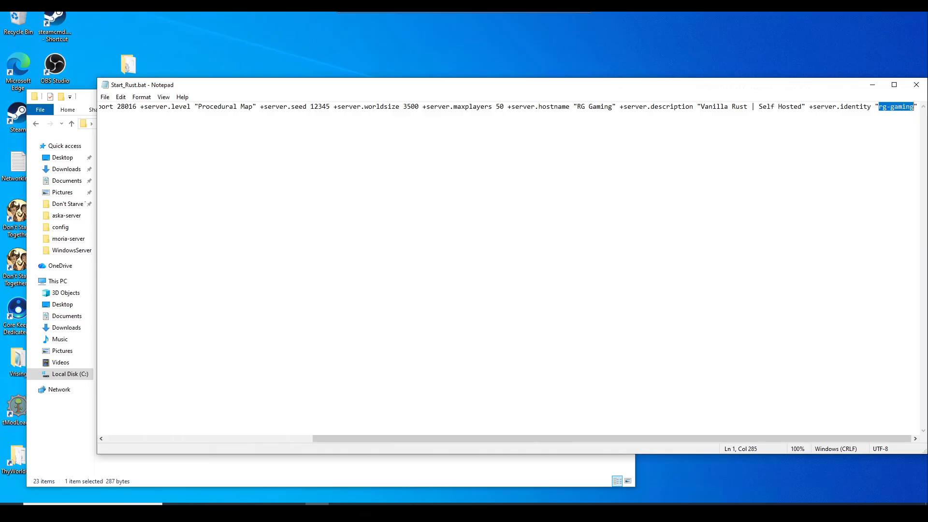
pyautogui.moveTo(466, 88); pyautogui.dragTo(387, 183)
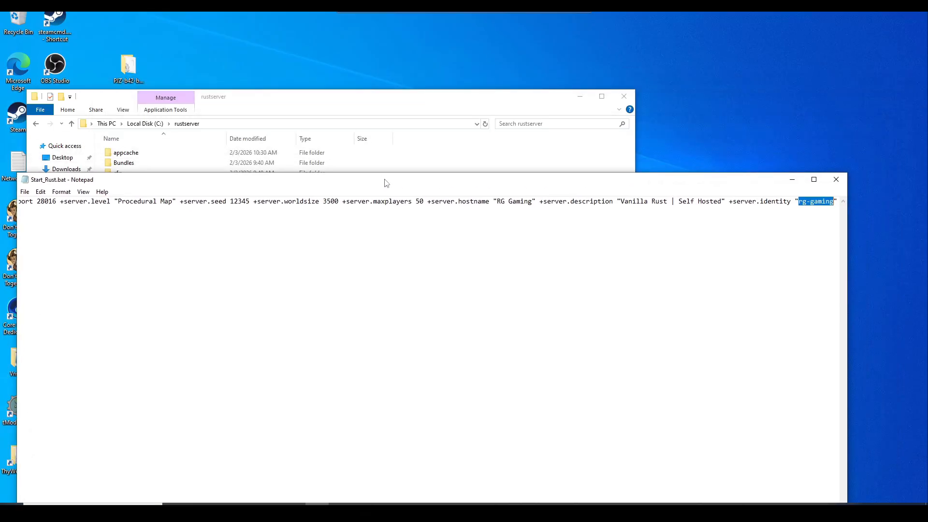
pyautogui.click(367, 105)
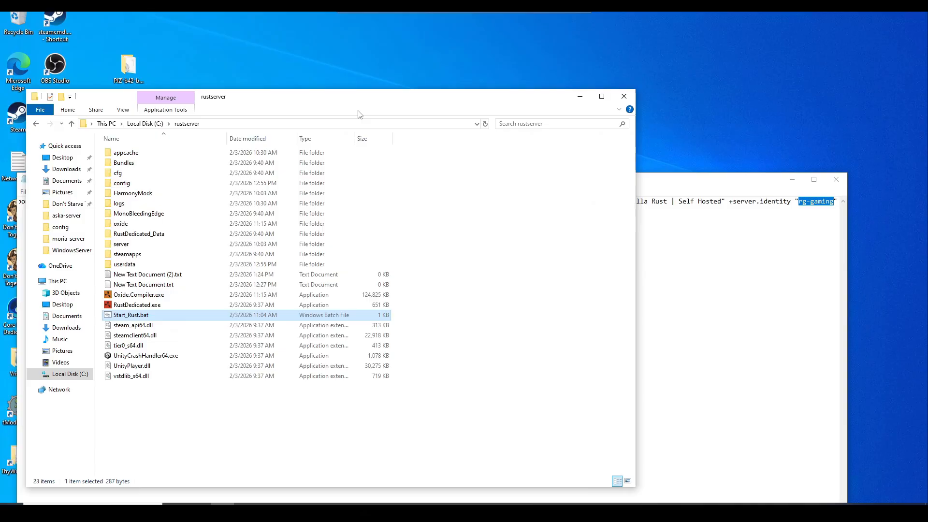
# Look inside server\rg-gaming, then go back to the server folder.
pyautogui.doubleClick(135, 246)
pyautogui.doubleClick(145, 155)
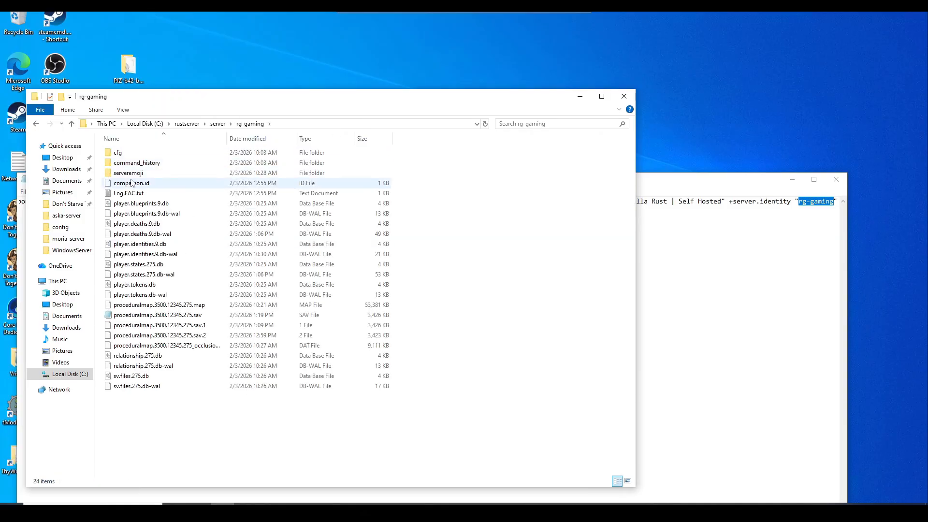
pyautogui.hotkey('alt', 'Left')
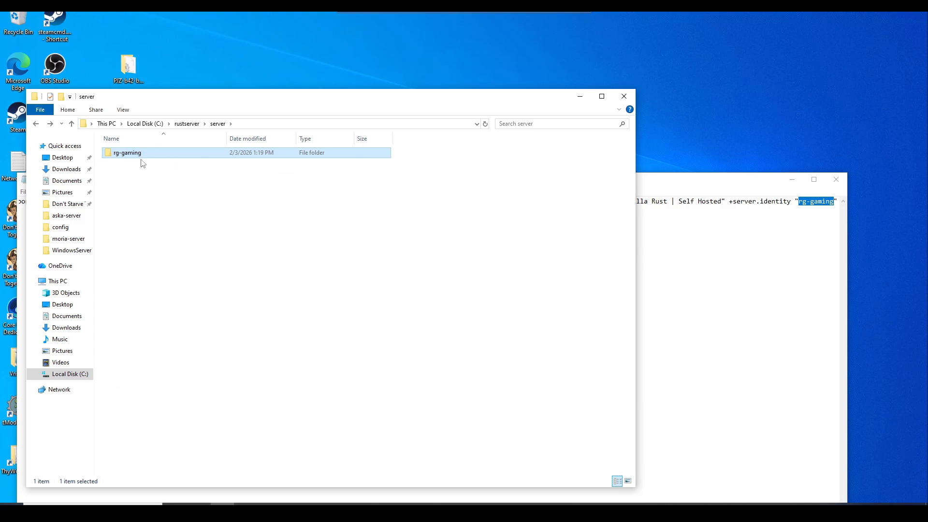
# Save Start_Rust.bat in Notepad, close Notepad, and return to the rustserver folder.
pyautogui.click(484, 236)
pyautogui.click(696, 271)
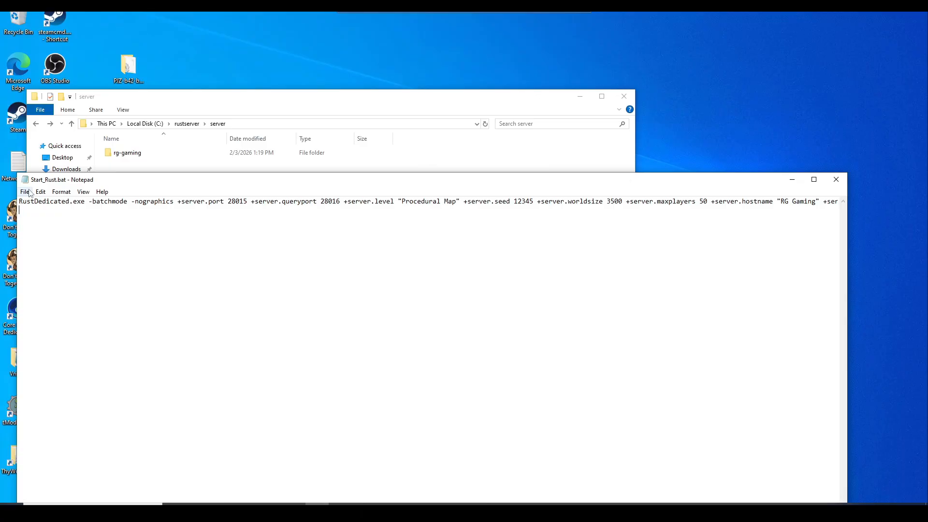
pyautogui.click(25, 192)
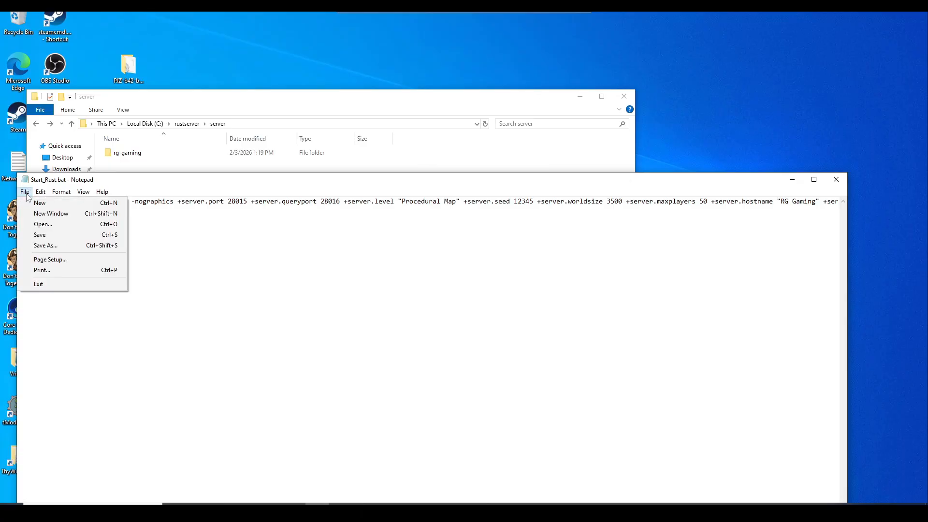
pyautogui.click(50, 235)
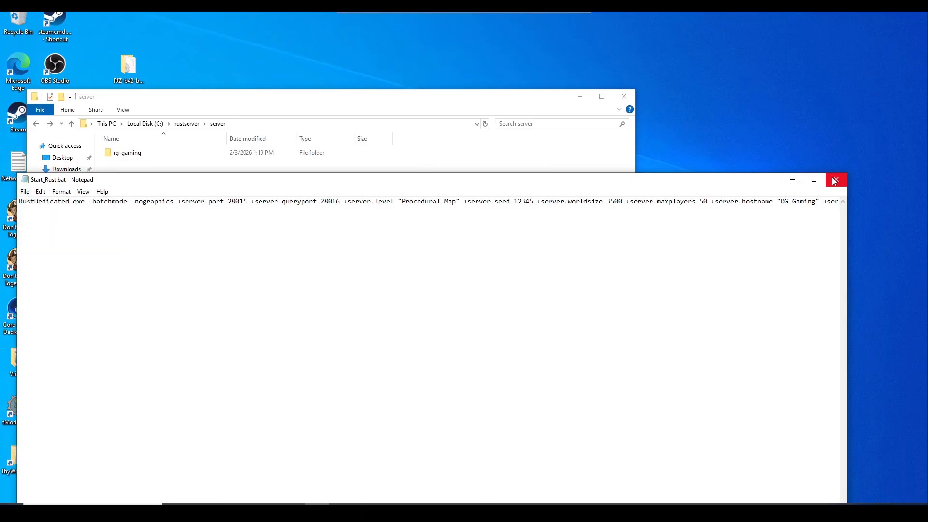
pyautogui.click(836, 179)
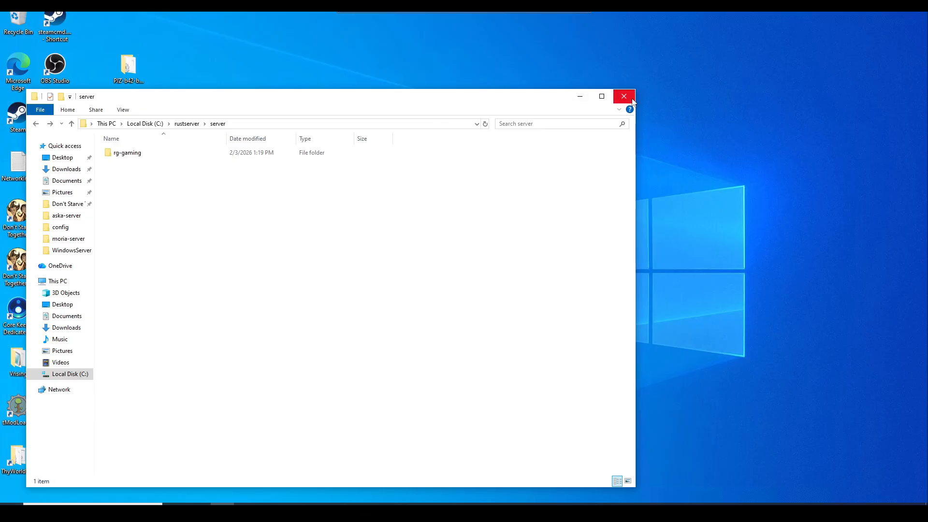
pyautogui.click(187, 124)
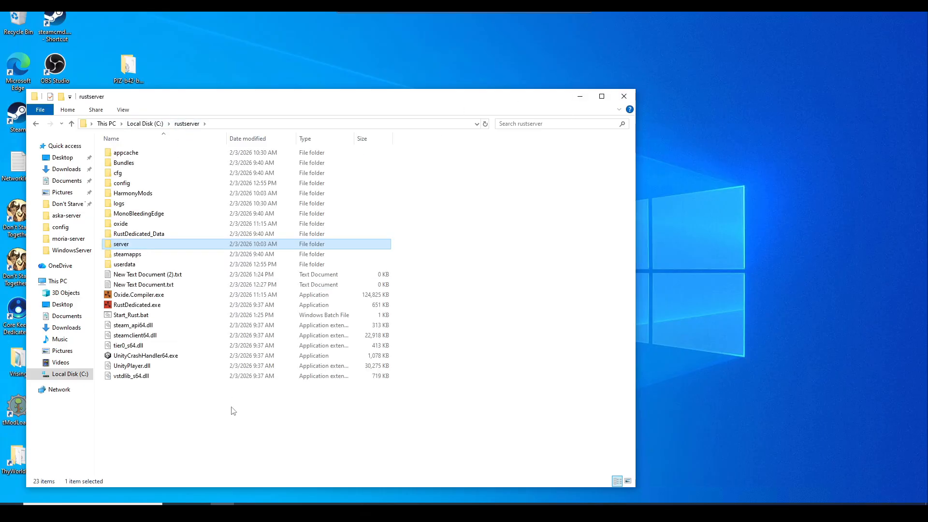
# Run Start_Rust.bat to load the Rust server and move its console window aside.
pyautogui.click(135, 317)
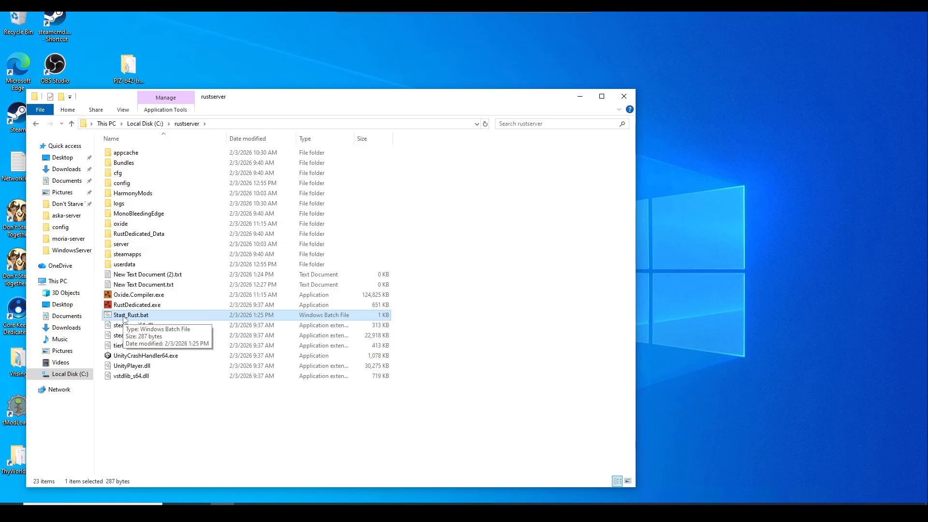
pyautogui.doubleClick(124, 315)
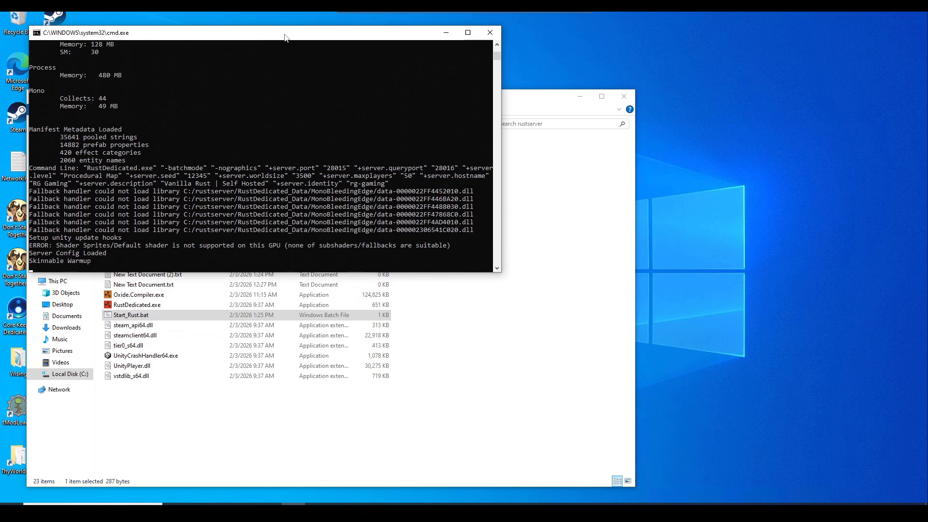
pyautogui.moveTo(285, 38); pyautogui.dragTo(314, 85)
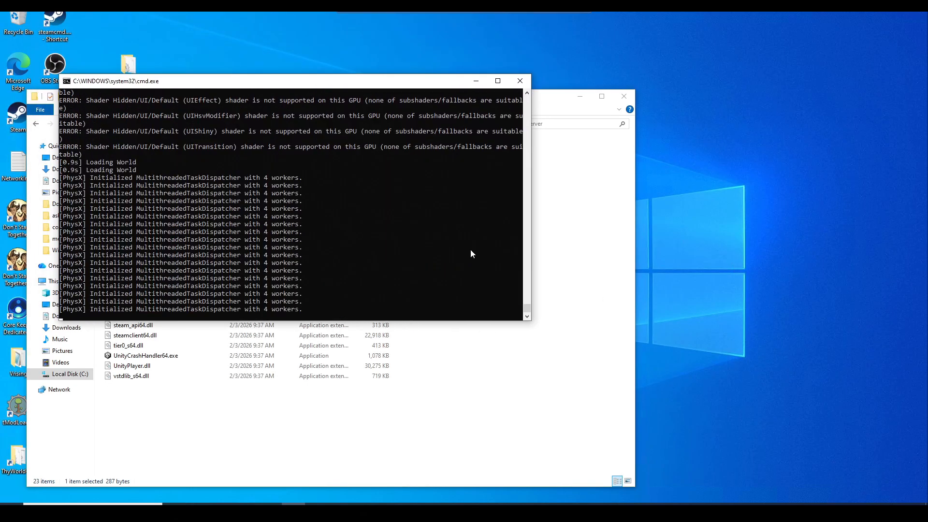
pyautogui.click(456, 264)
pyautogui.click(420, 262)
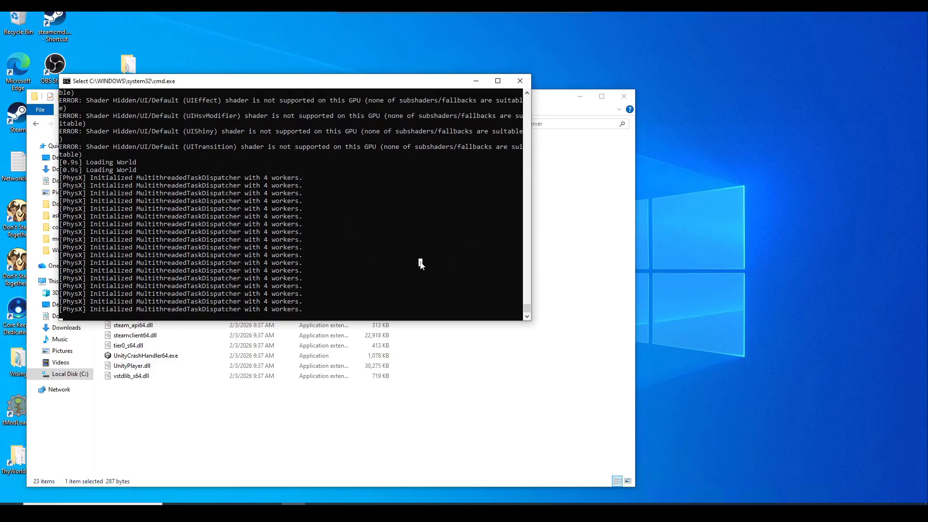
pyautogui.press('Return')
pyautogui.press('Return')
pyautogui.press('Return')
pyautogui.press('Return')
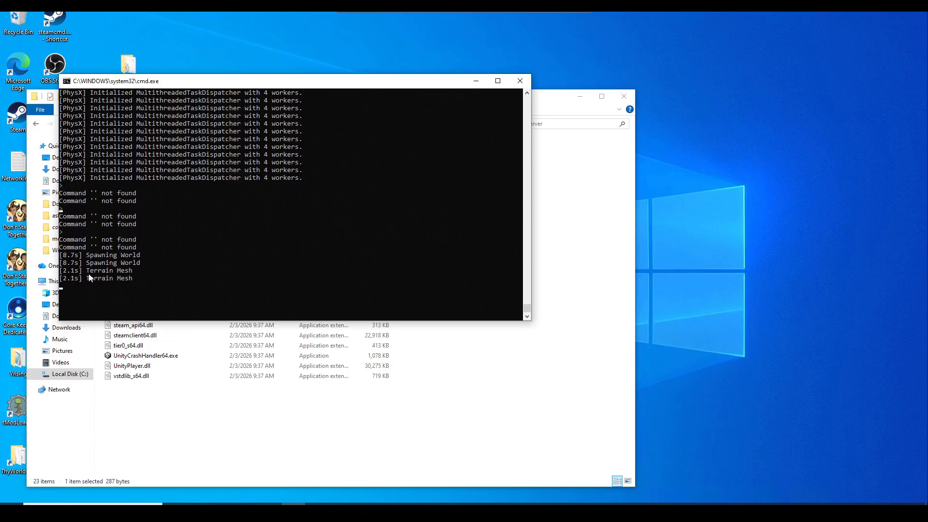
pyautogui.moveTo(298, 85); pyautogui.dragTo(405, 164)
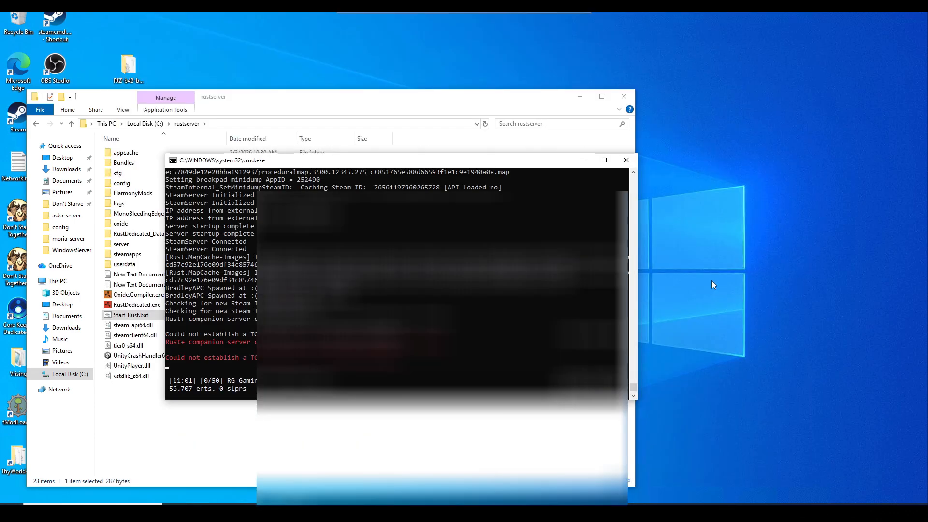
# Dismiss the rustdedicated.exe firewall alert and bring the running server console forward.
pyautogui.click(712, 287)
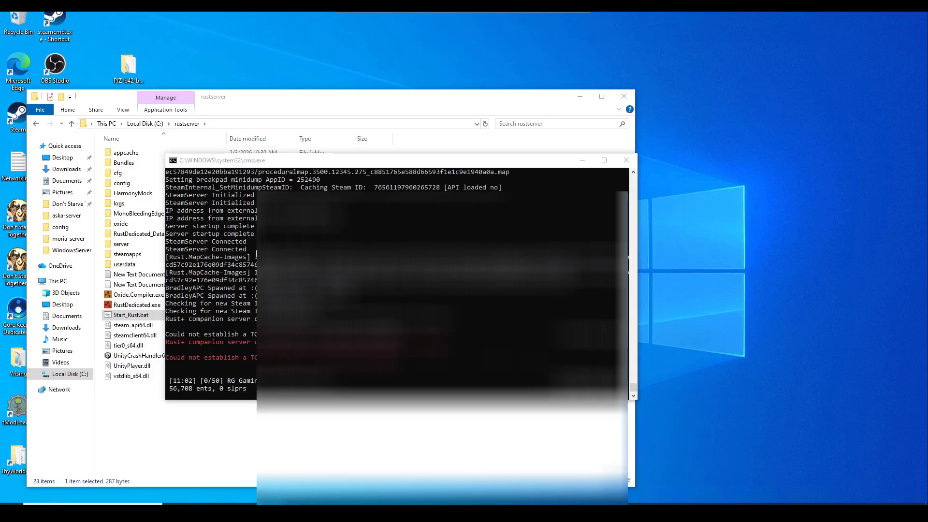
pyautogui.click(256, 237)
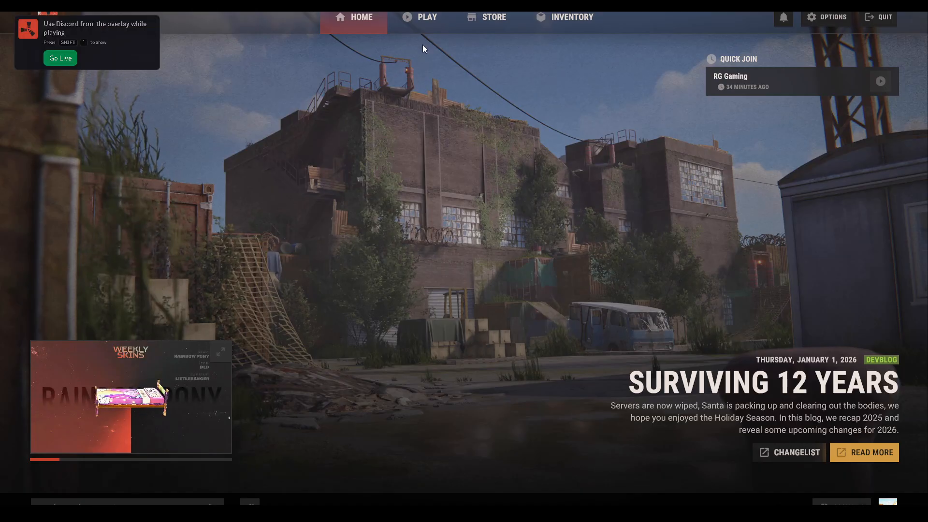
# Show Community servers including empty ones and search for 'RG Gaming'.
pyautogui.click(419, 18)
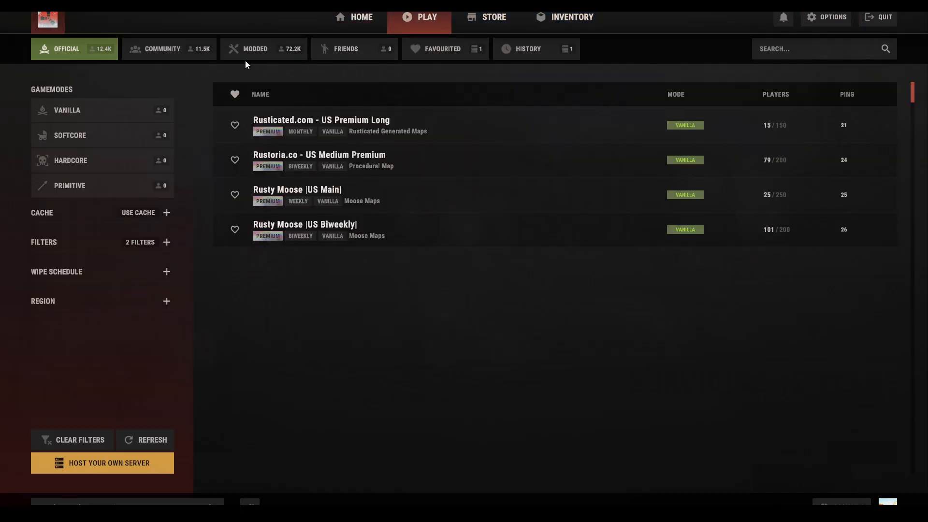
pyautogui.click(168, 54)
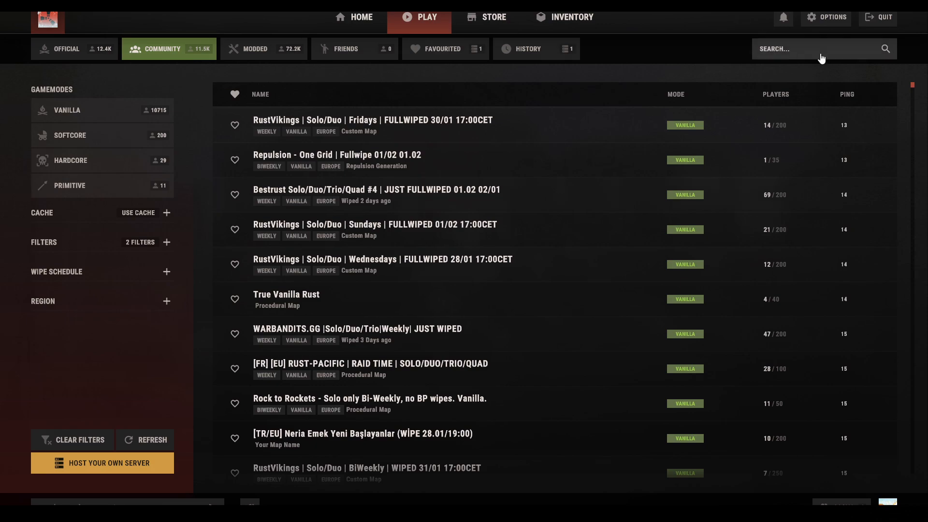
pyautogui.click(99, 246)
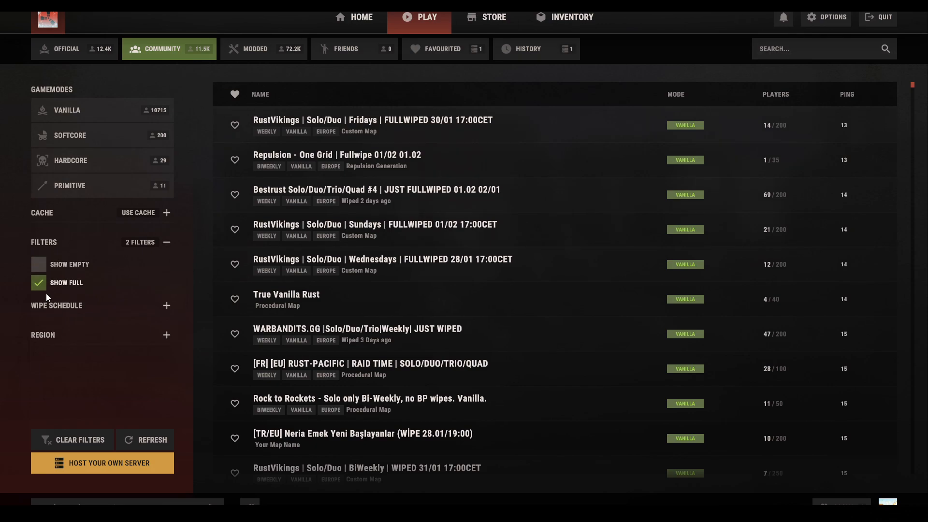
pyautogui.click(39, 269)
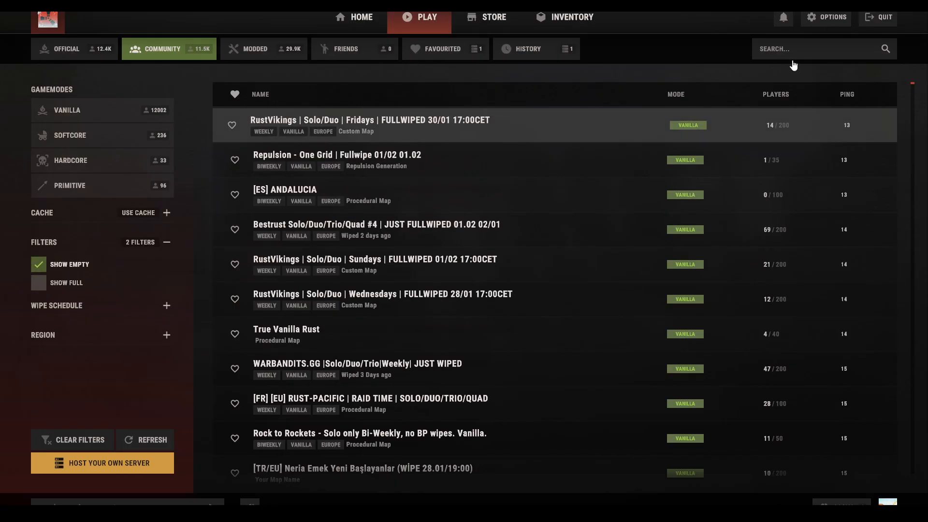
pyautogui.click(826, 57)
pyautogui.write('R')
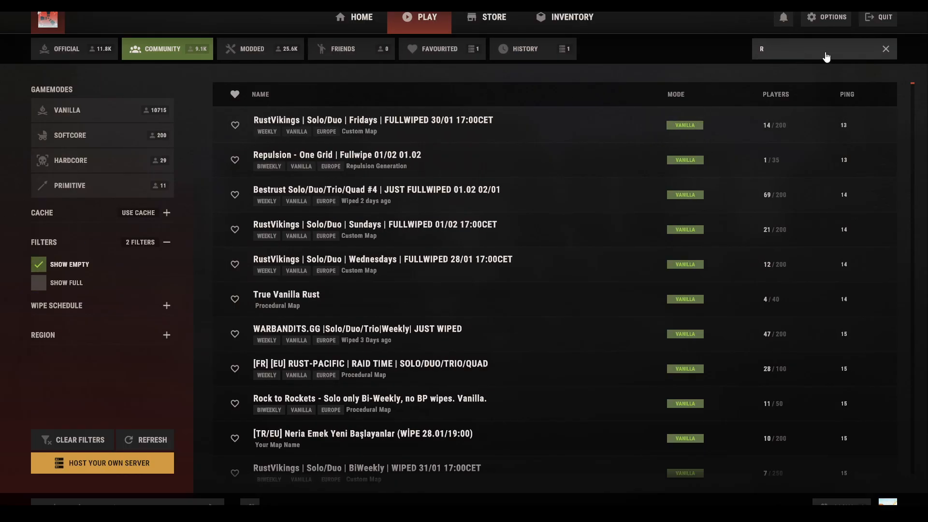
pyautogui.write('G Ga,omg')
pyautogui.press('BackSpace')
pyautogui.press('BackSpace')
pyautogui.press('BackSpace')
pyautogui.press('BackSpace')
pyautogui.press('BackSpace')
pyautogui.write('amin')
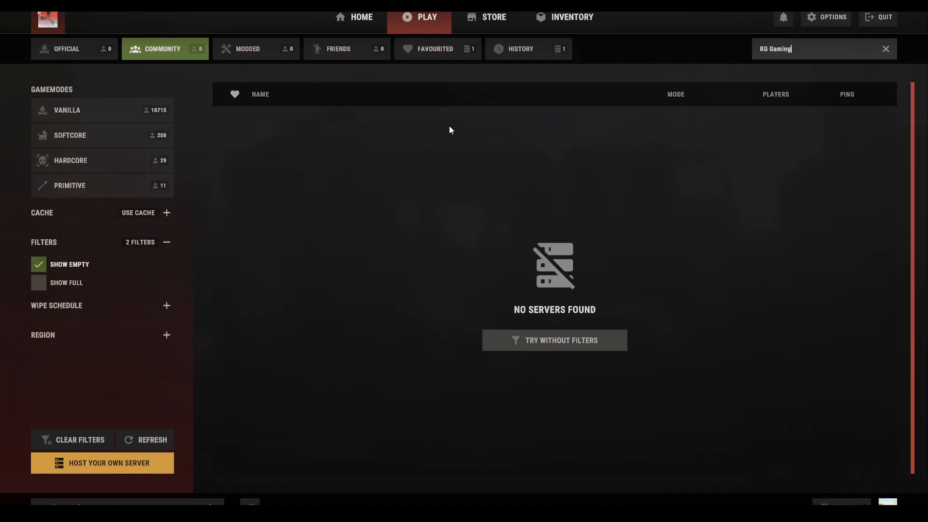
# Find RG Gaming in the History list and open its server details.
pyautogui.click(527, 51)
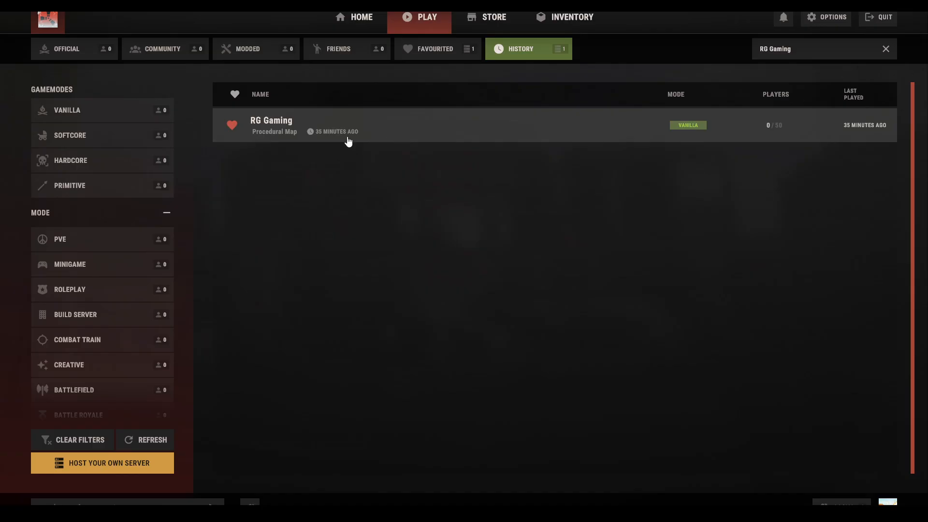
pyautogui.click(426, 49)
pyautogui.click(517, 50)
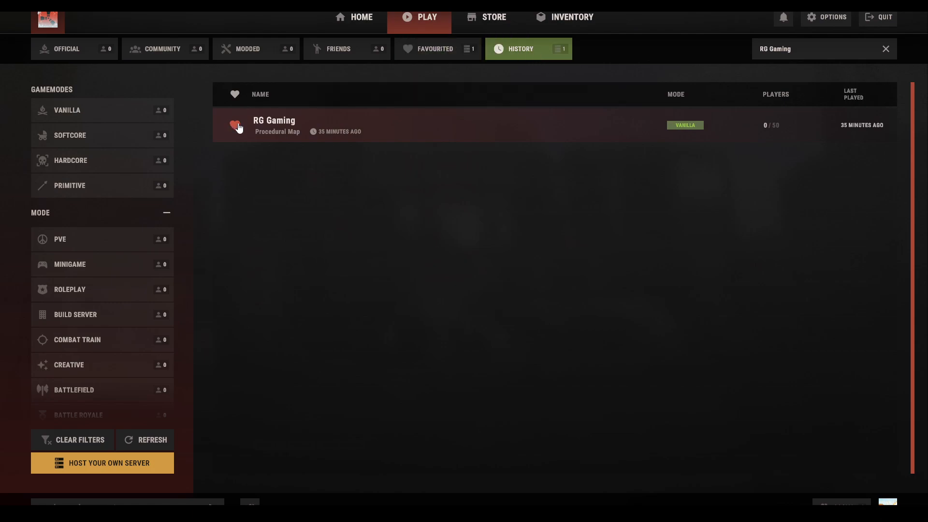
pyautogui.click(351, 124)
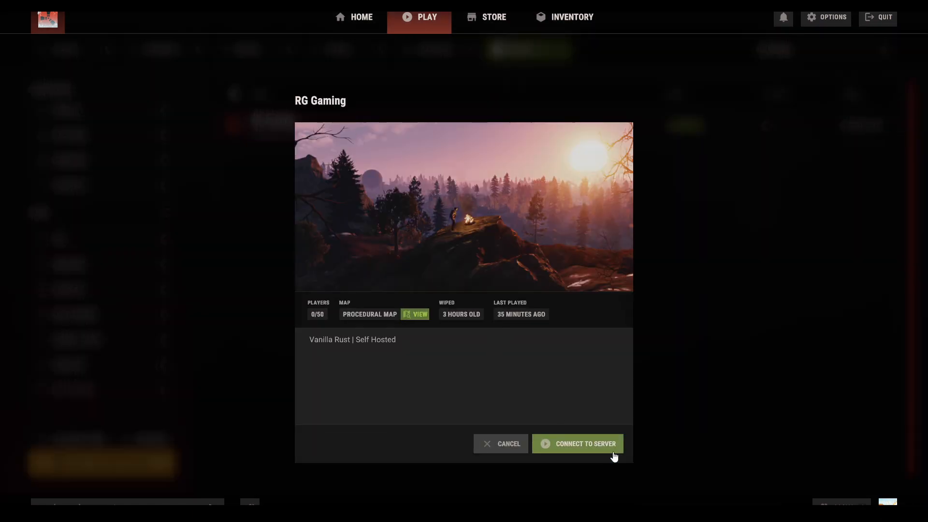
# Connect to RG Gaming, respawn after the boar kill, and wake the character.
pyautogui.click(590, 443)
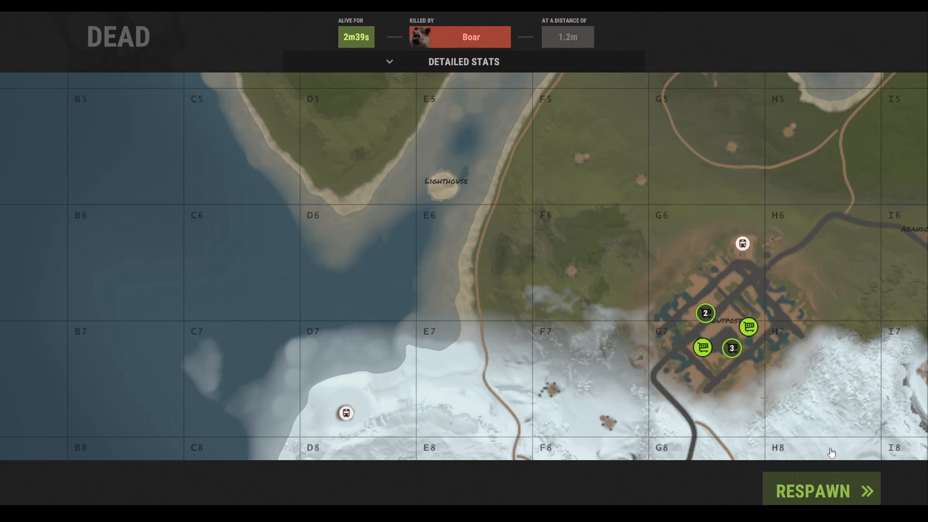
pyautogui.click(839, 491)
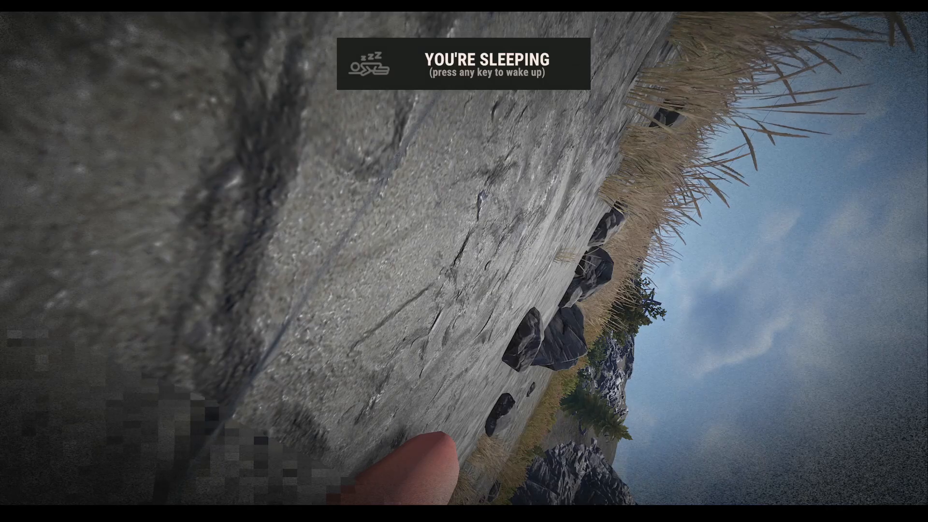
pyautogui.press('w')
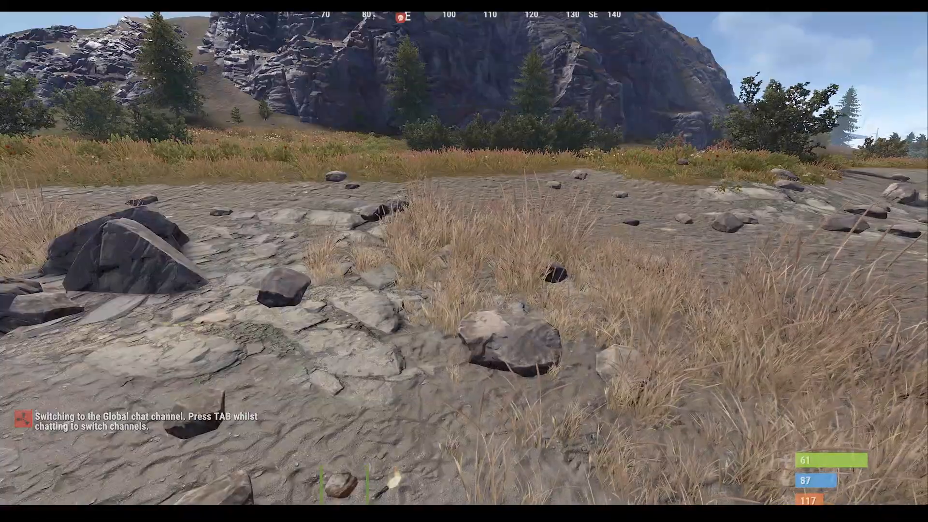
# Send the /password command with the server password in chat so the server accepts it.
pyautogui.press('Return')
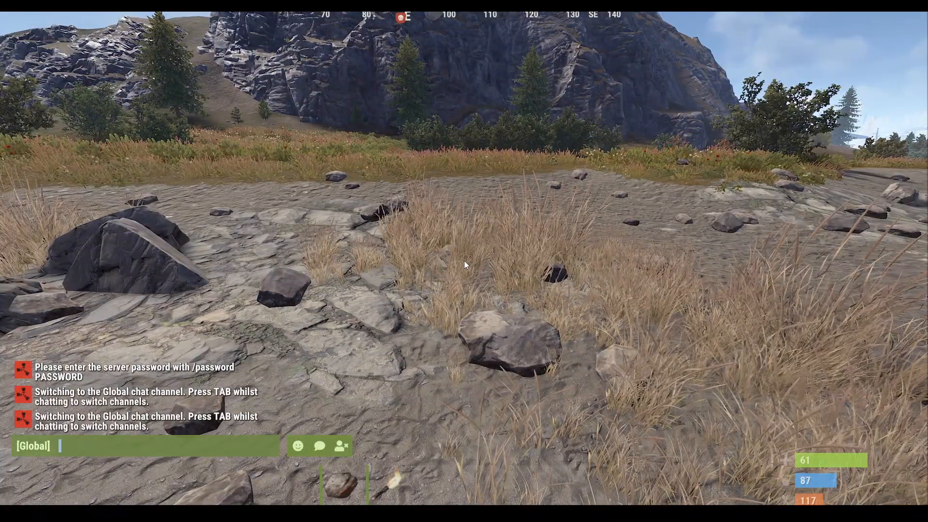
pyautogui.write('/')
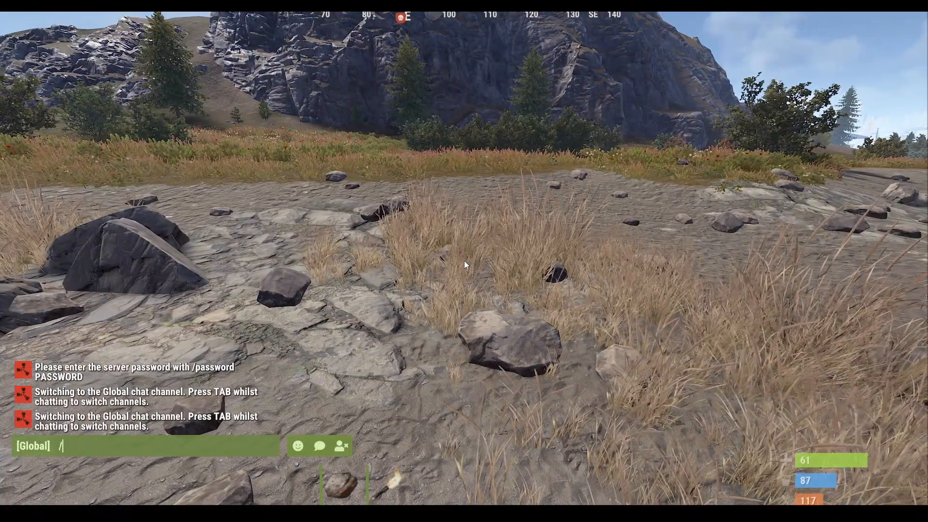
pyautogui.write('password')
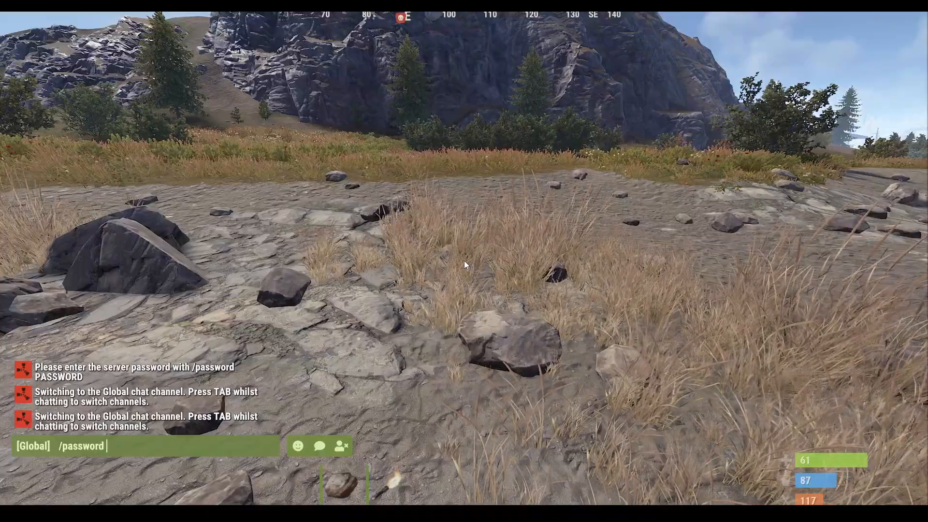
pyautogui.write(' umod')
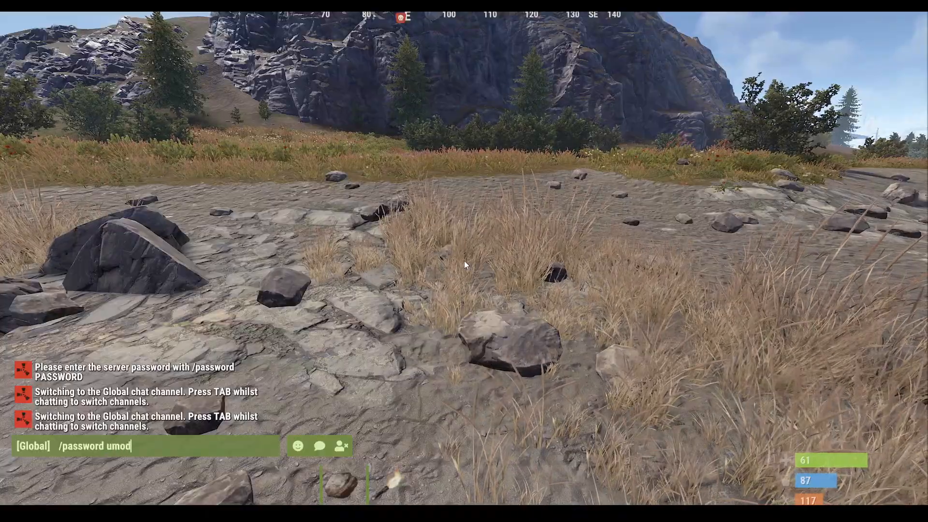
pyautogui.press('Return')
# Walk along the shore past the lighthouse and rocks, then bring up the F1 console.
pyautogui.press('w')
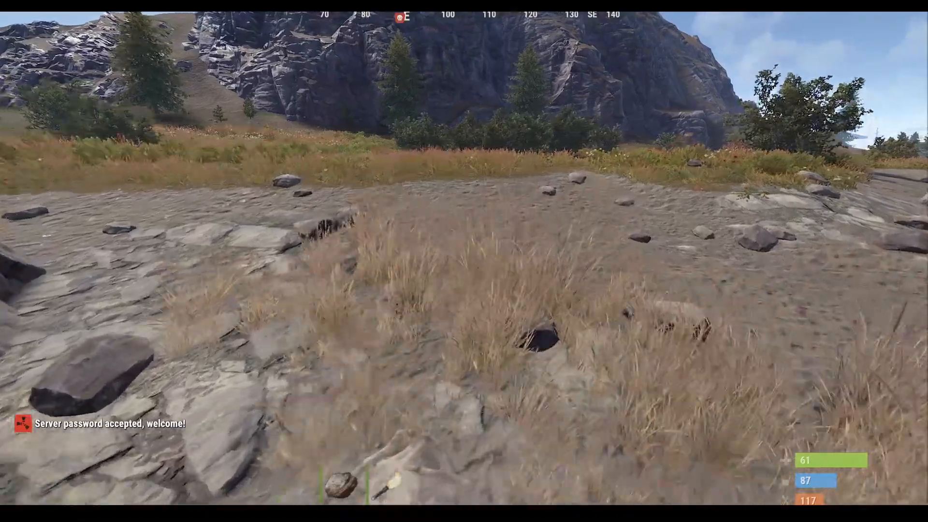
pyautogui.press('w')
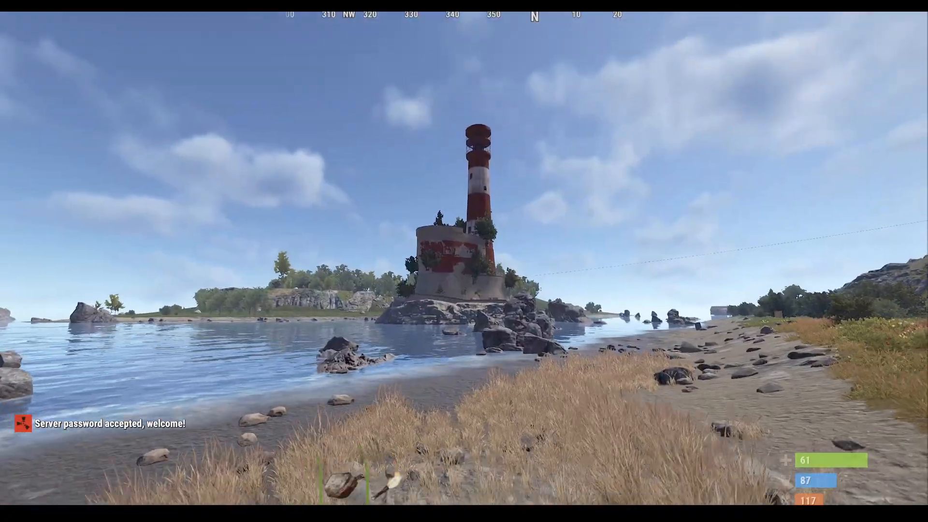
pyautogui.press('w')
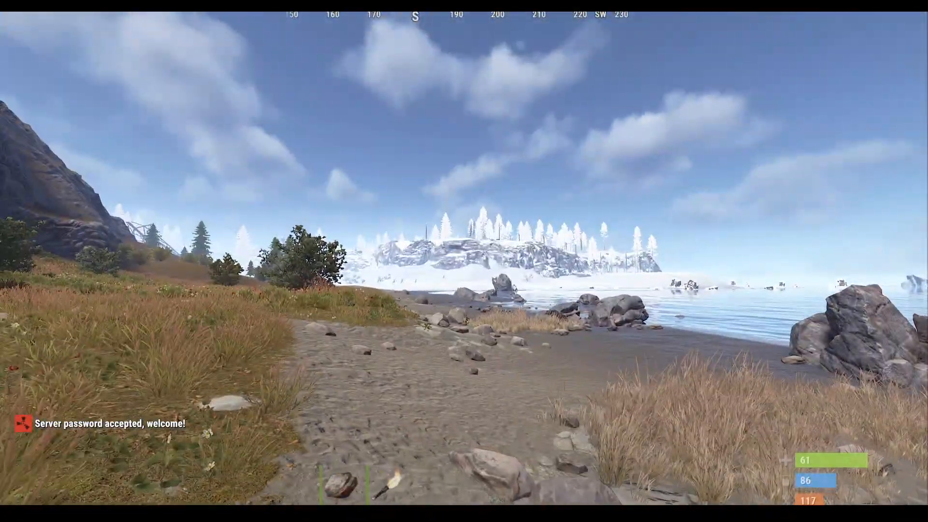
pyautogui.press('w')
pyautogui.press('a')
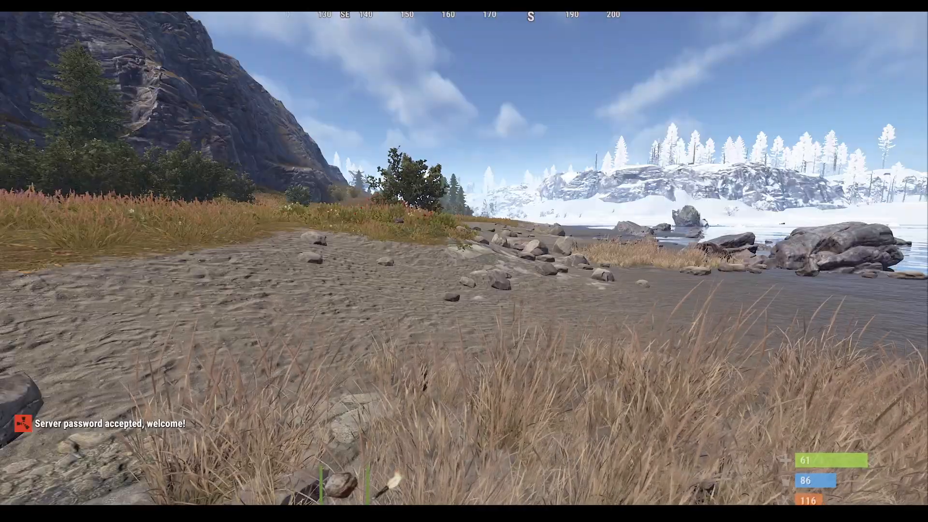
pyautogui.press('F1')
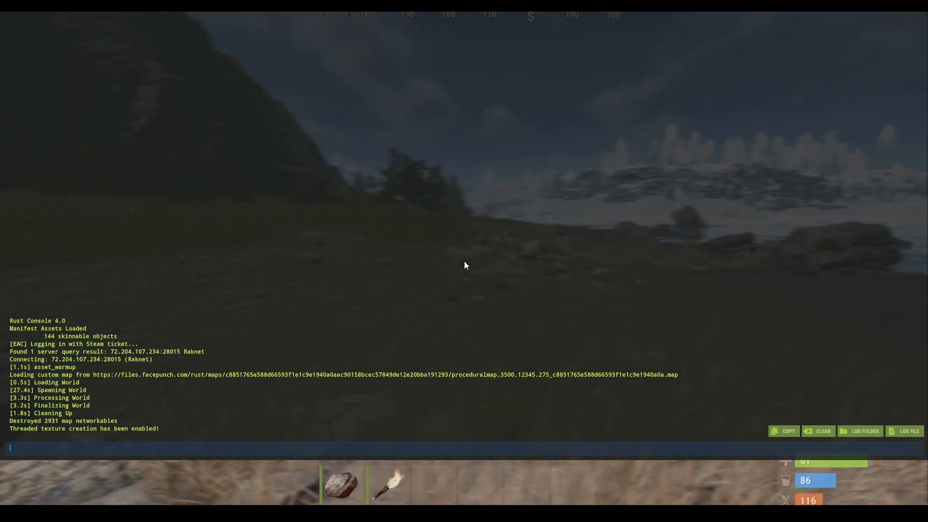
# Run client.connect 127.0.0.0 in the game console, then close the console.
pyautogui.write('clie')
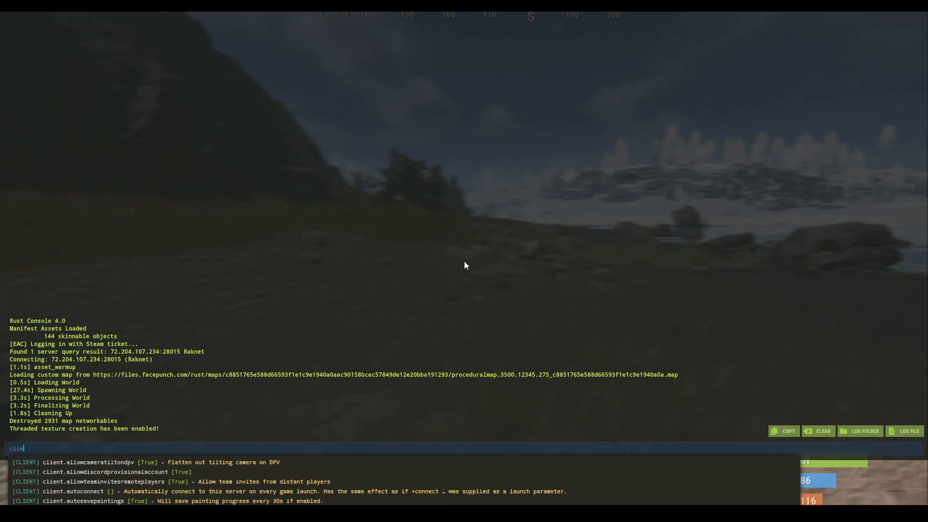
pyautogui.write('nt.connect')
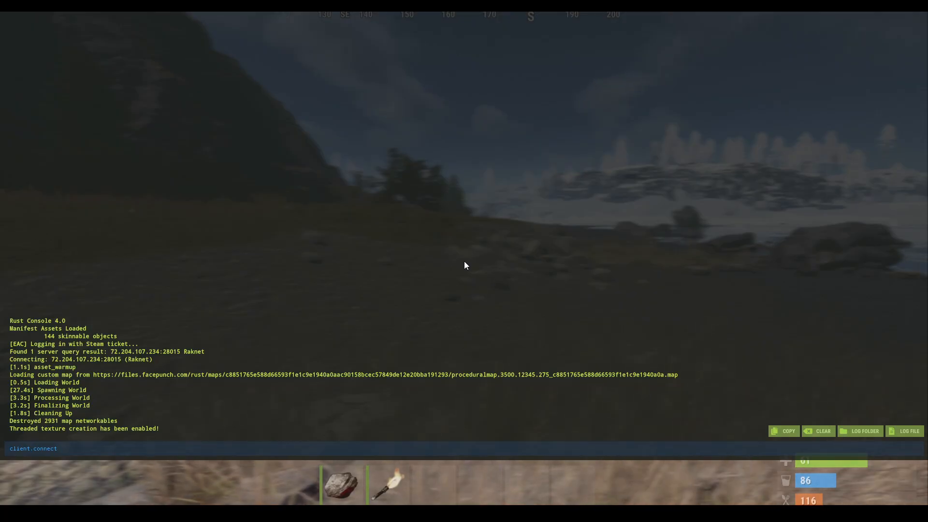
pyautogui.write('127.0.0.0')
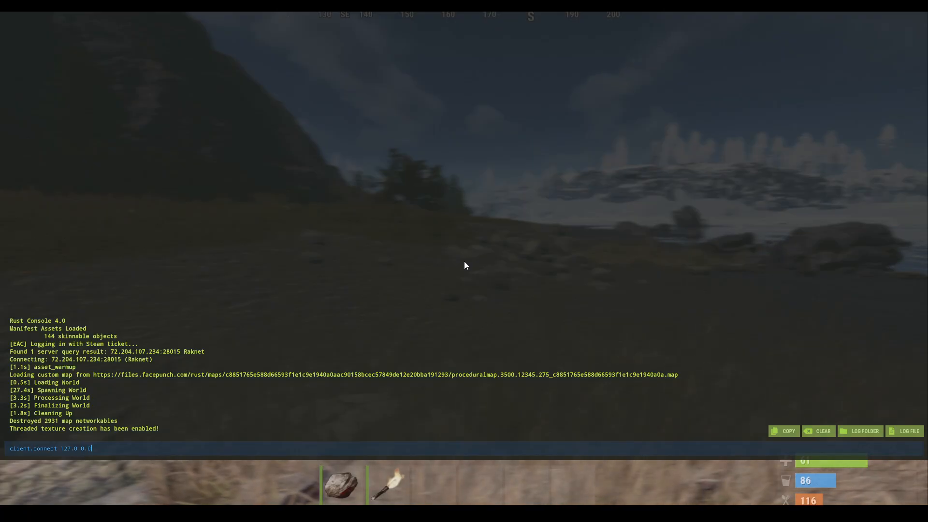
pyautogui.press('Return')
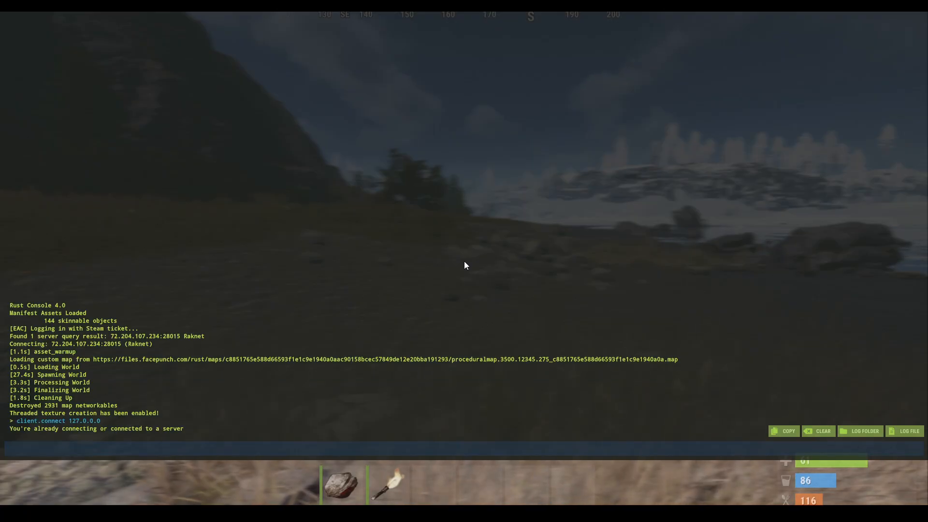
pyautogui.press('F1')
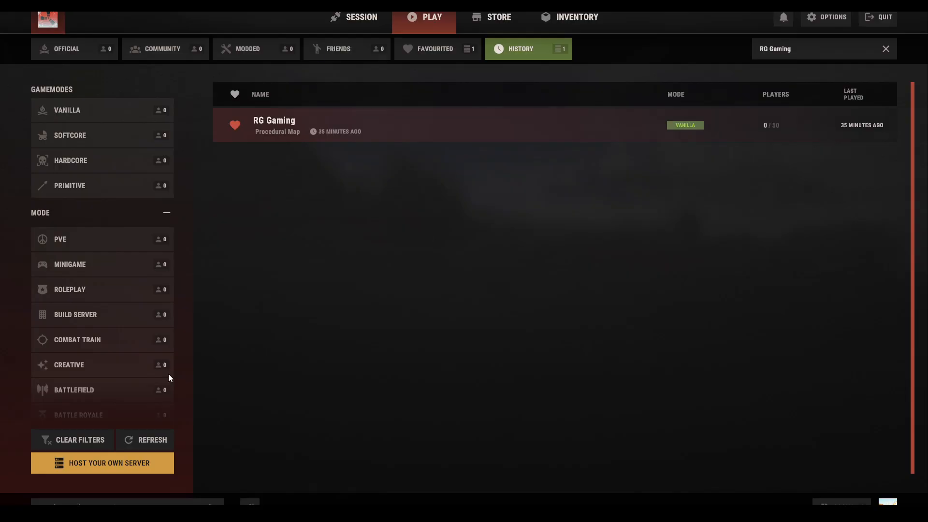
# Disconnect from the RG Gaming server, check the console log, and return to the rustserver folder.
pyautogui.click(352, 17)
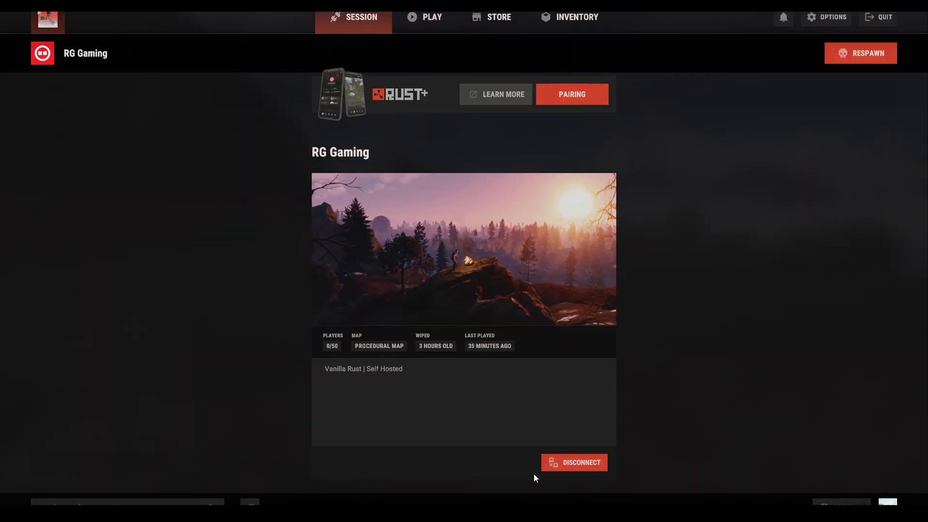
pyautogui.click(559, 466)
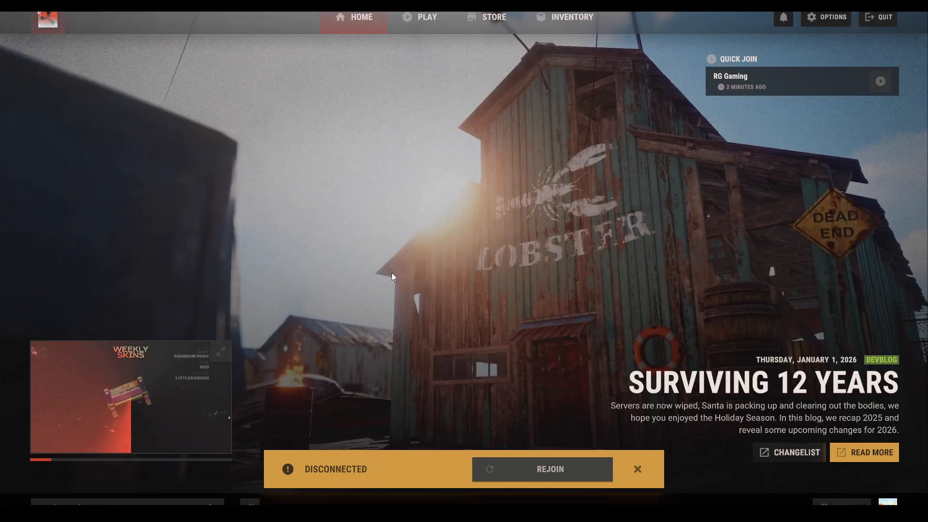
pyautogui.press('F1')
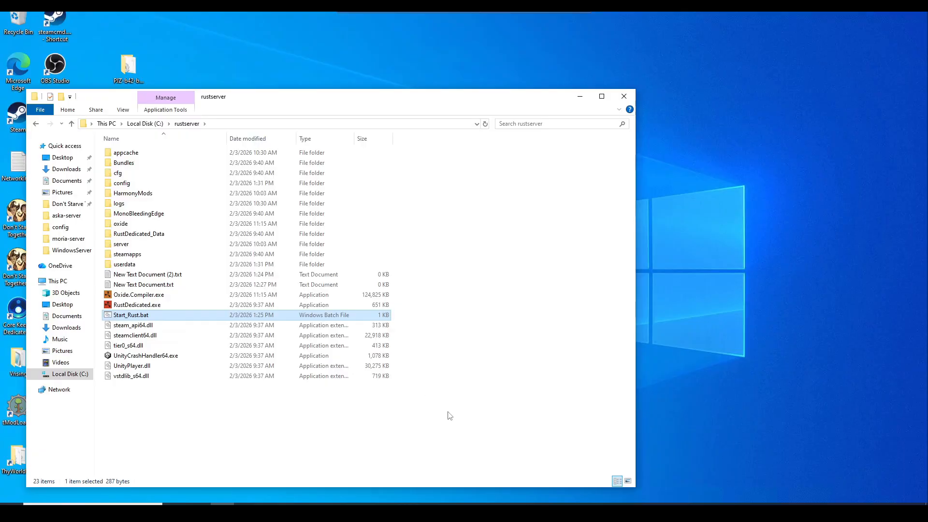
pyautogui.click(447, 415)
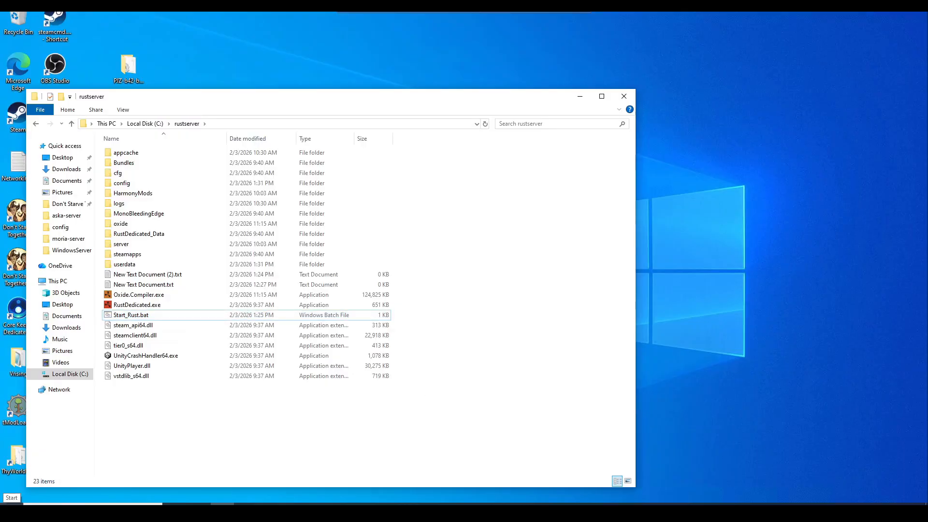
pyautogui.click(11, 512)
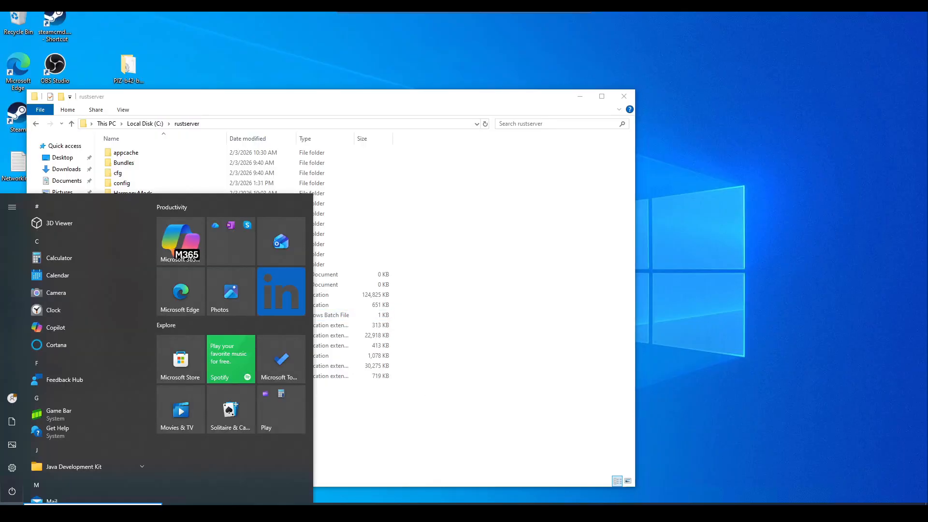
# Run ipconfig in Command Prompt and select the IPv4 address 192.168.50.15.
pyautogui.write('cmd')
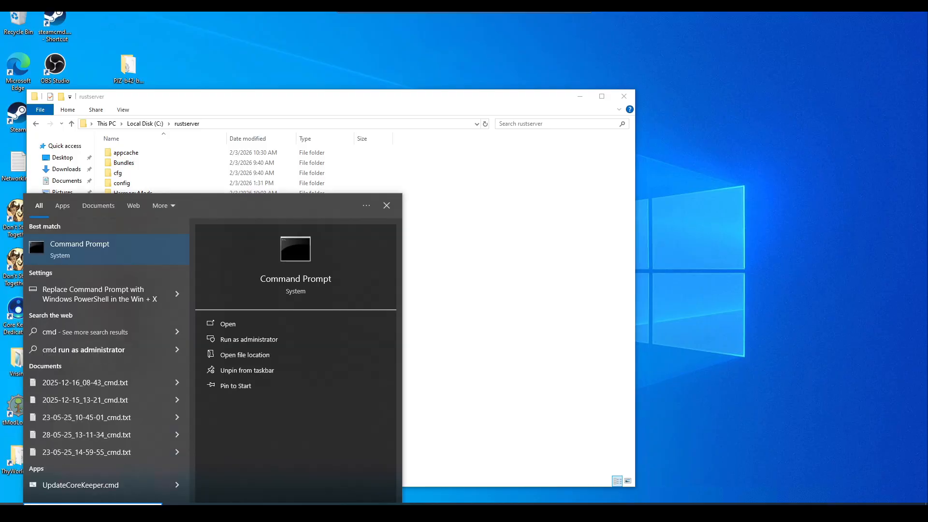
pyautogui.press('Return')
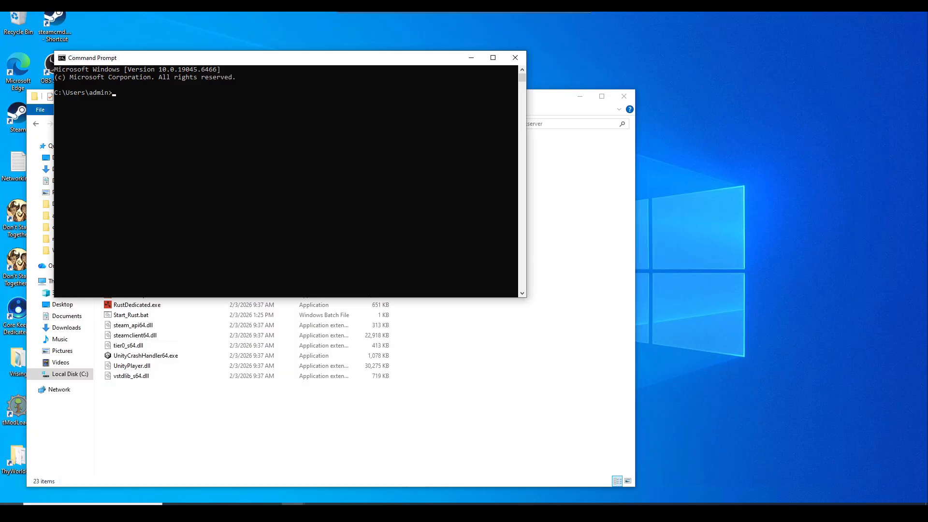
pyautogui.write('ipconfig')
pyautogui.press('Return')
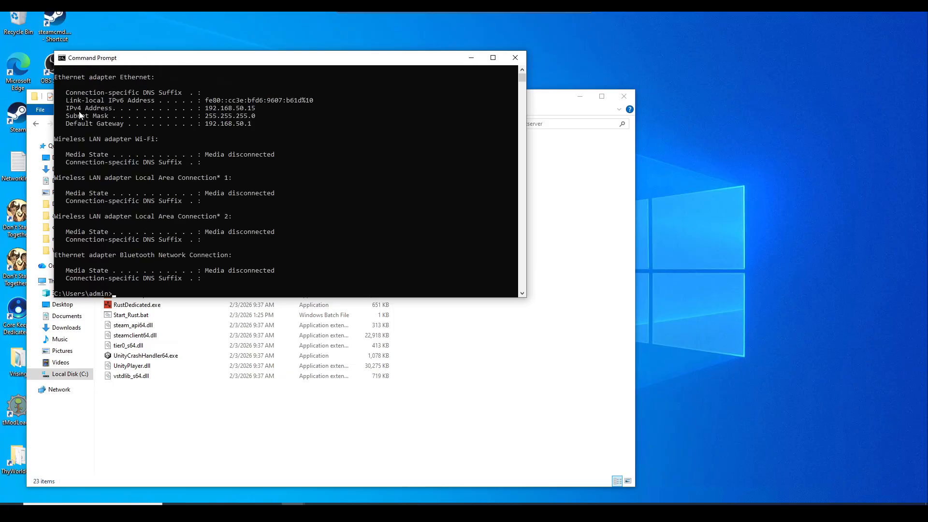
pyautogui.moveTo(68, 109); pyautogui.dragTo(111, 110)
pyautogui.moveTo(109, 107); pyautogui.dragTo(129, 107)
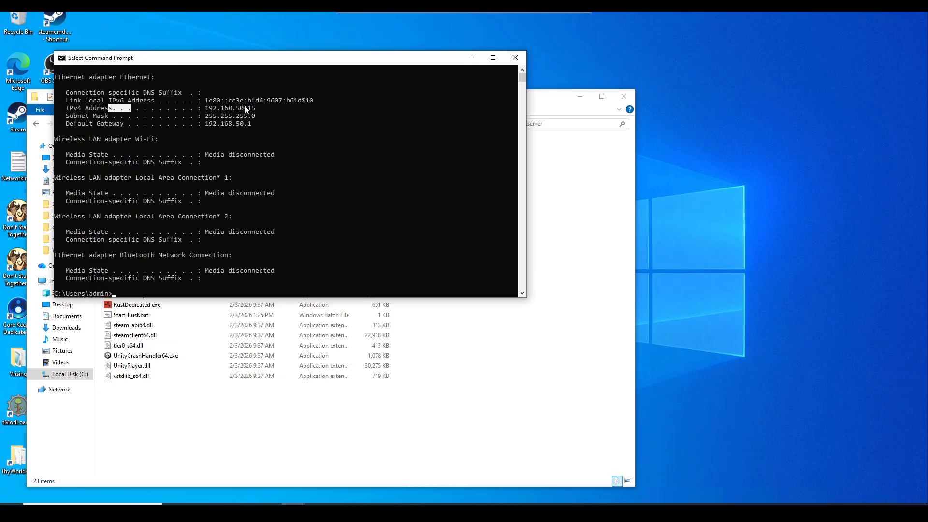
pyautogui.moveTo(205, 108); pyautogui.dragTo(66, 109)
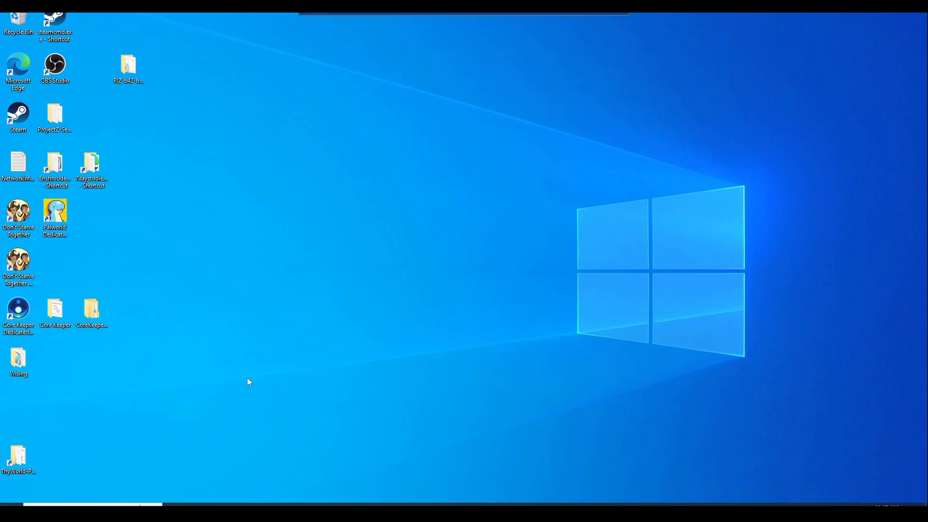
# Load whatismyipaddress.com in Microsoft Edge to see the public IP address.
pyautogui.click(198, 504)
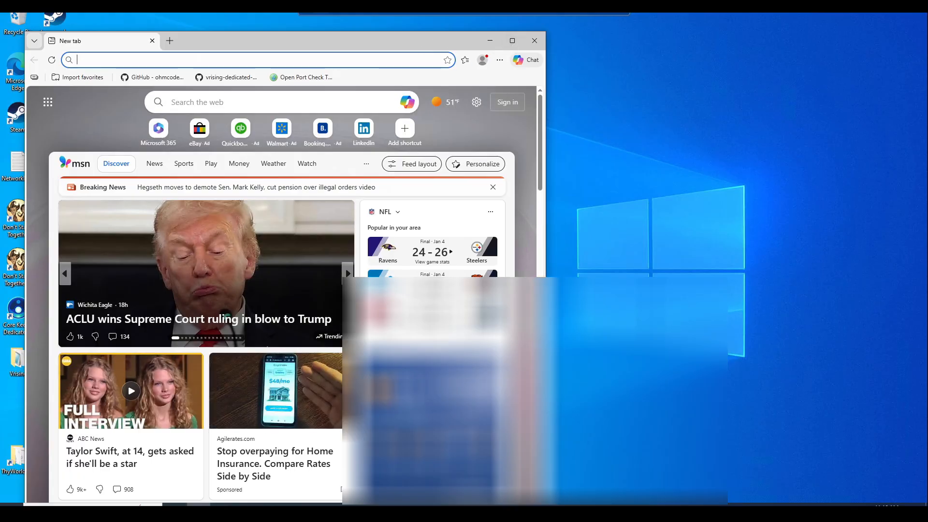
pyautogui.click(328, 63)
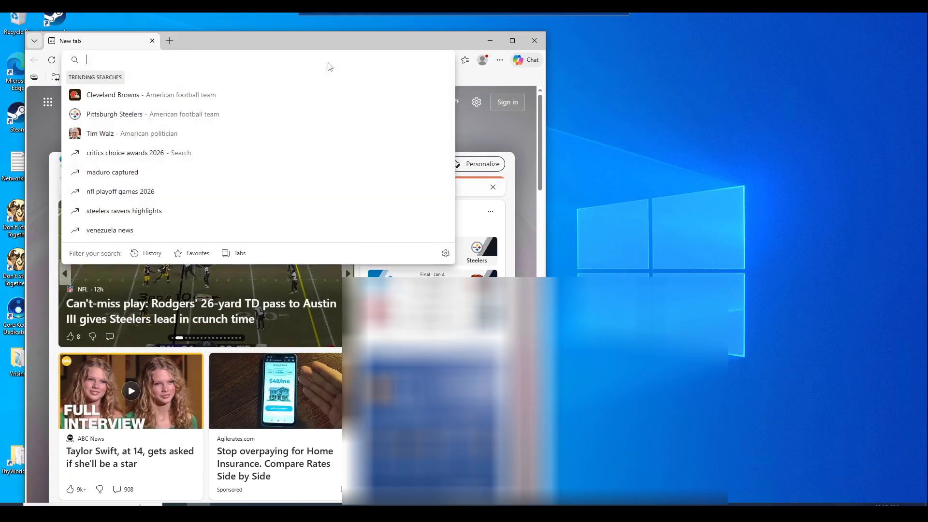
pyautogui.write('whatismy')
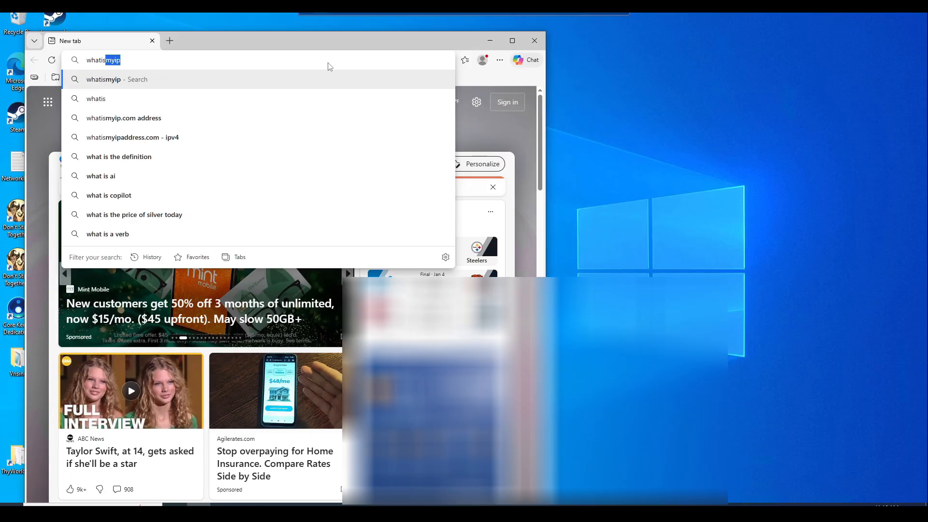
pyautogui.write('ipaddress')
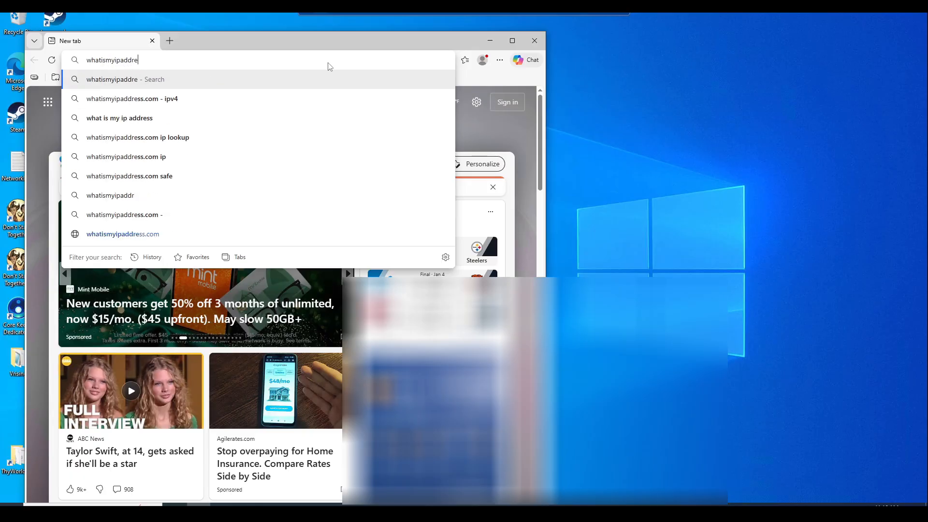
pyautogui.write('.com')
pyautogui.press('Return')
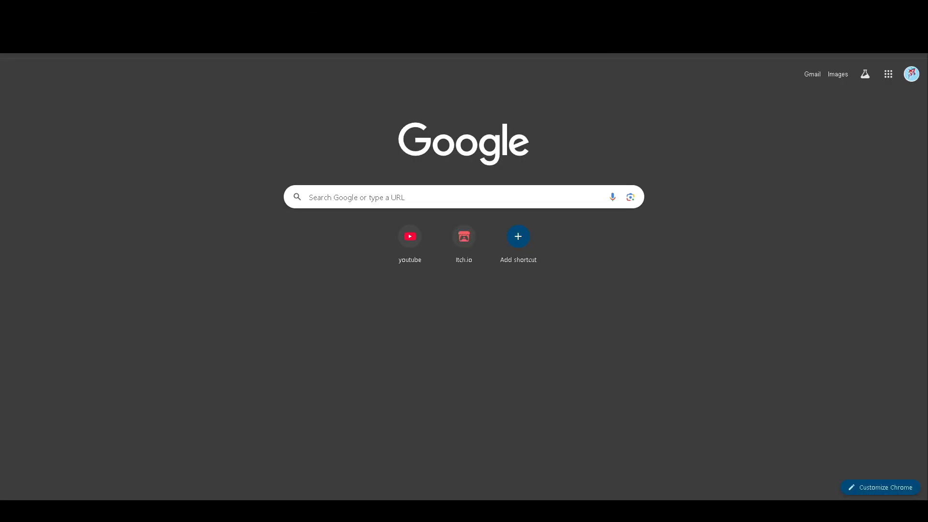
# Run ipconfig in a new Command Prompt and select the IPv4 address and default gateway lines.
pyautogui.press('super')
pyautogui.write('cmd')
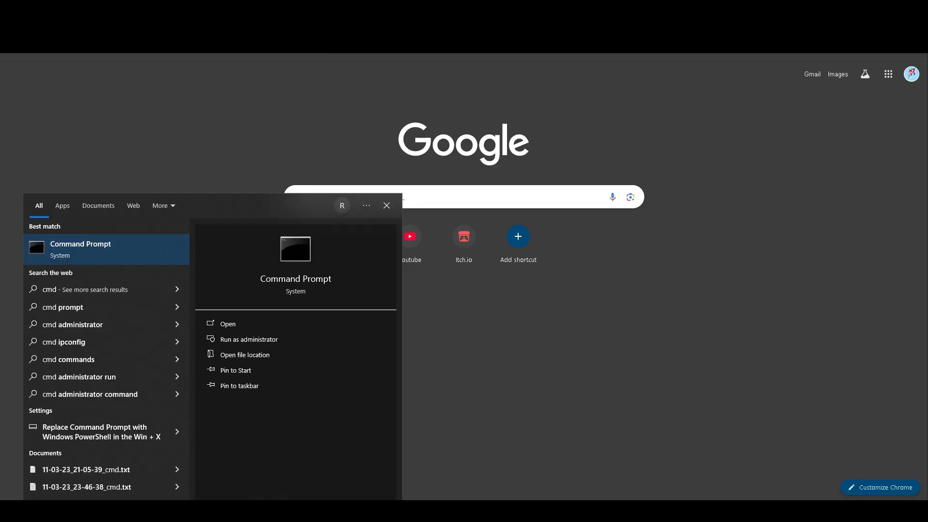
pyautogui.press('Return')
pyautogui.write('ip')
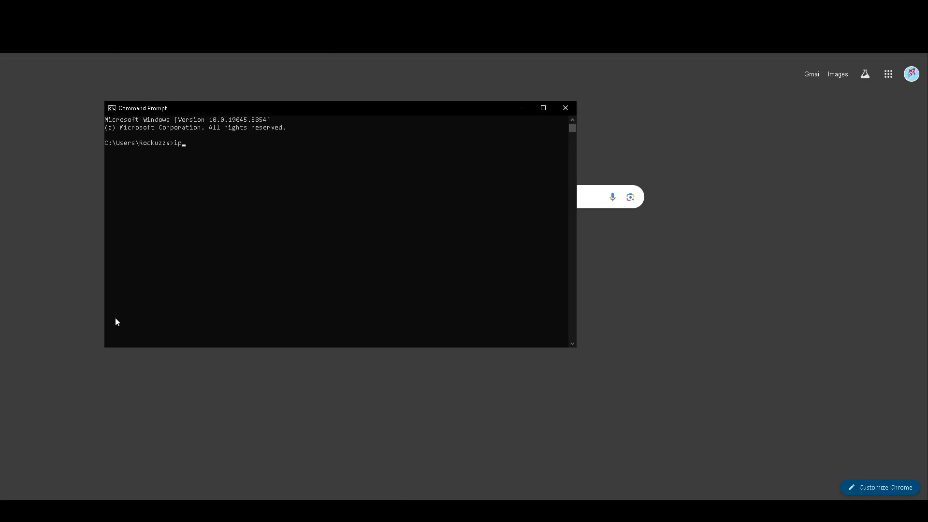
pyautogui.write('config')
pyautogui.press('Return')
pyautogui.moveTo(309, 158); pyautogui.dragTo(108, 159)
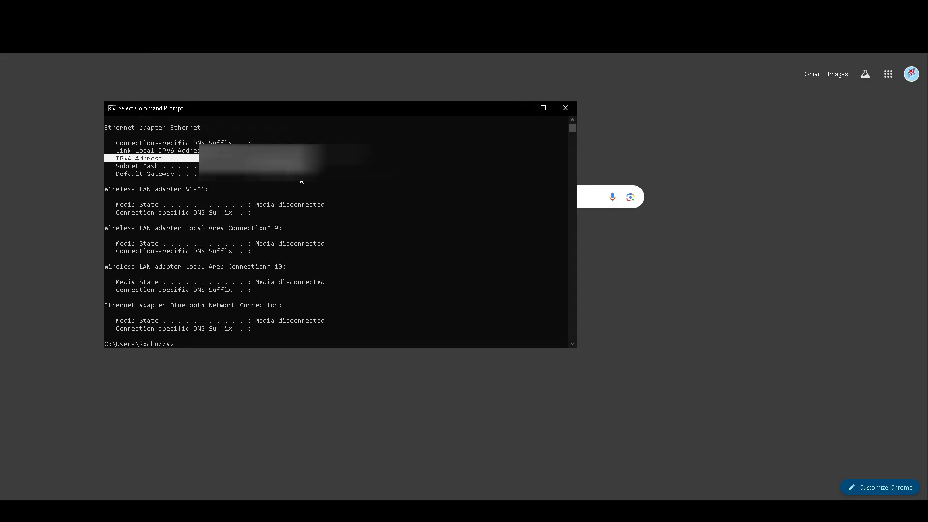
pyautogui.moveTo(305, 173); pyautogui.dragTo(107, 173)
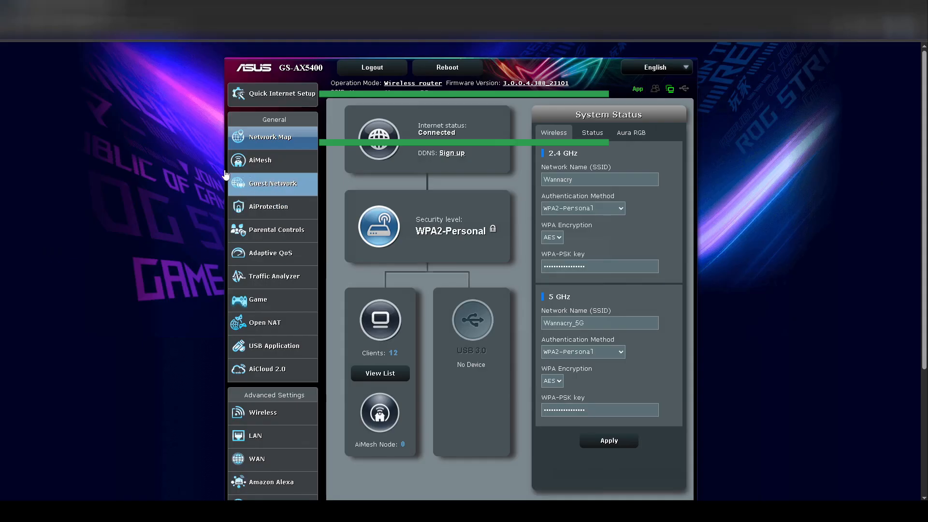
# Go to WAN > Virtual Server / Port Forwarding and add a new rule.
pyautogui.click(265, 459)
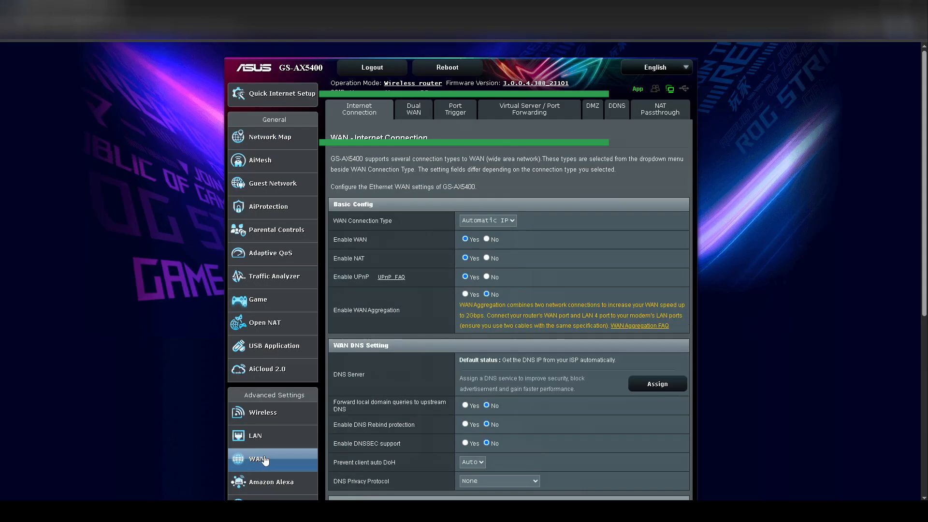
pyautogui.click(525, 113)
pyautogui.scroll(-3, 507, 271)
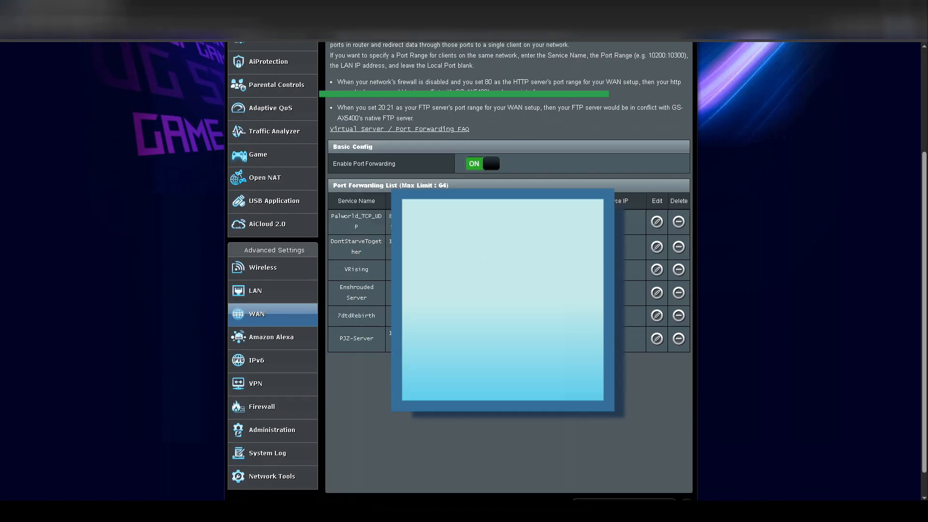
pyautogui.click(508, 367)
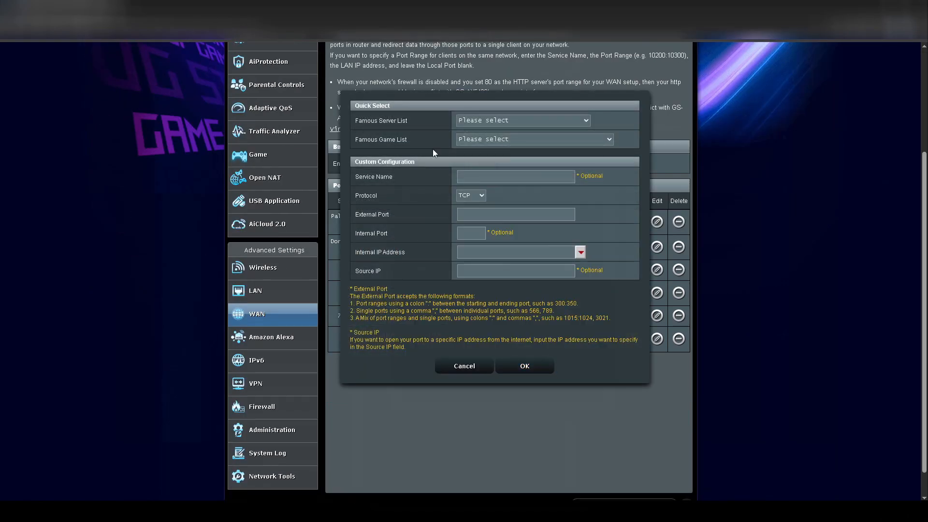
# Fill in the rule: service name PJZ server, protocol BOTH, external port 16261.
pyautogui.click(493, 178)
pyautogui.write('PJZ server')
pyautogui.click(481, 196)
pyautogui.click(466, 231)
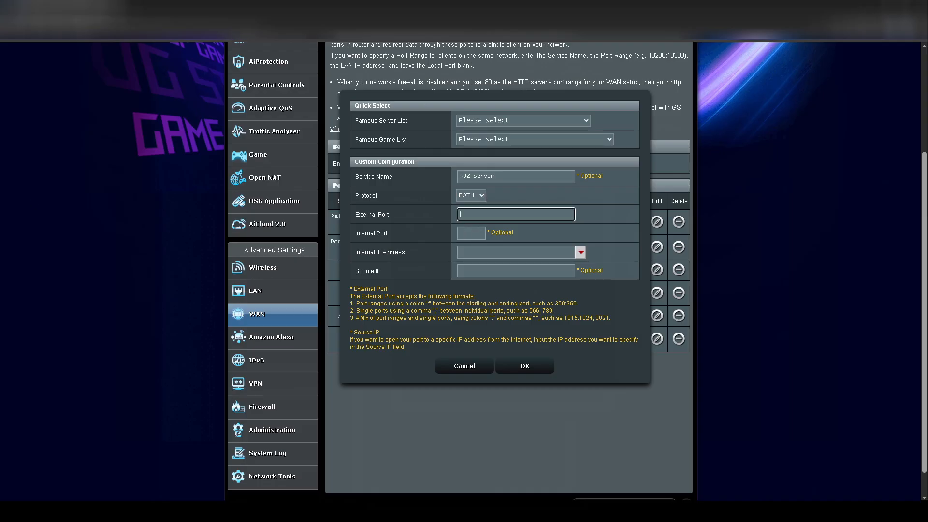
pyautogui.write('16261')
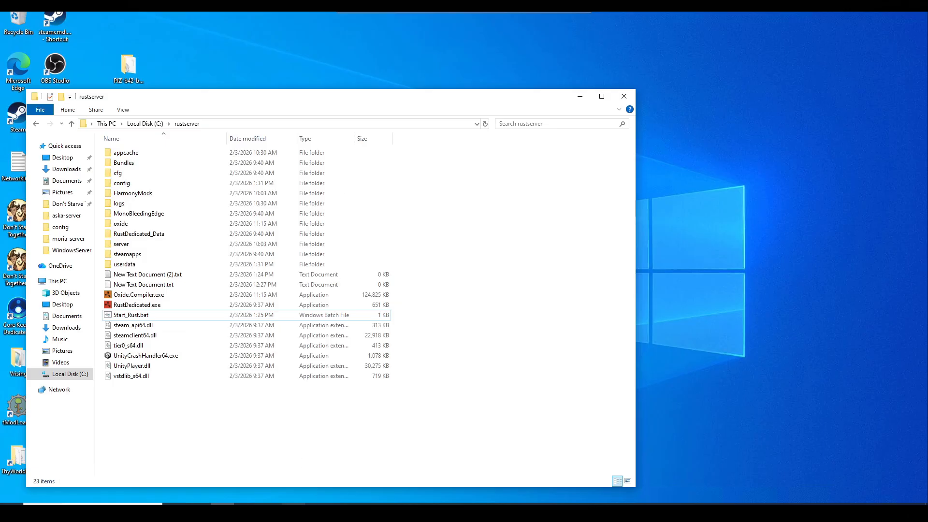
# Bring the Rust server console forward and terminate the server batch job with Ctrl+C.
pyautogui.moveTo(293, 504)
pyautogui.click(292, 504)
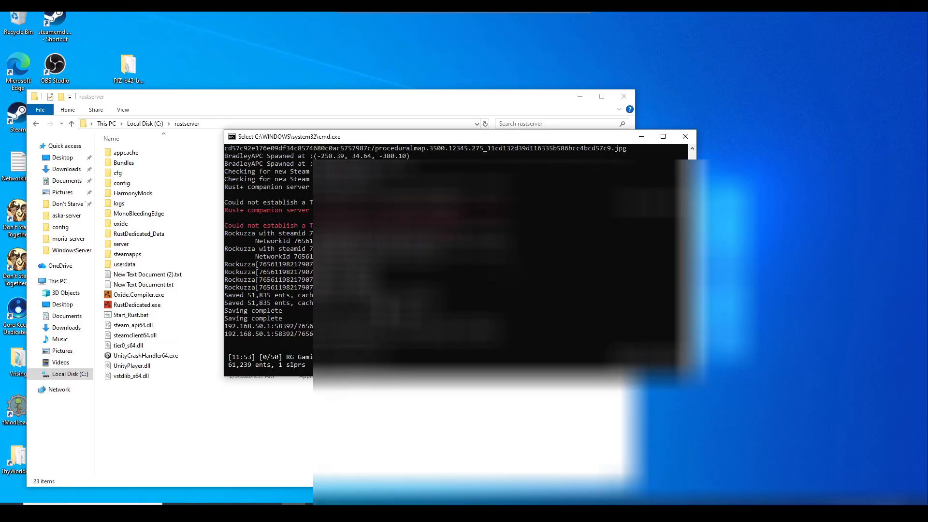
pyautogui.press('Escape')
pyautogui.hotkey('ctrl', 'c')
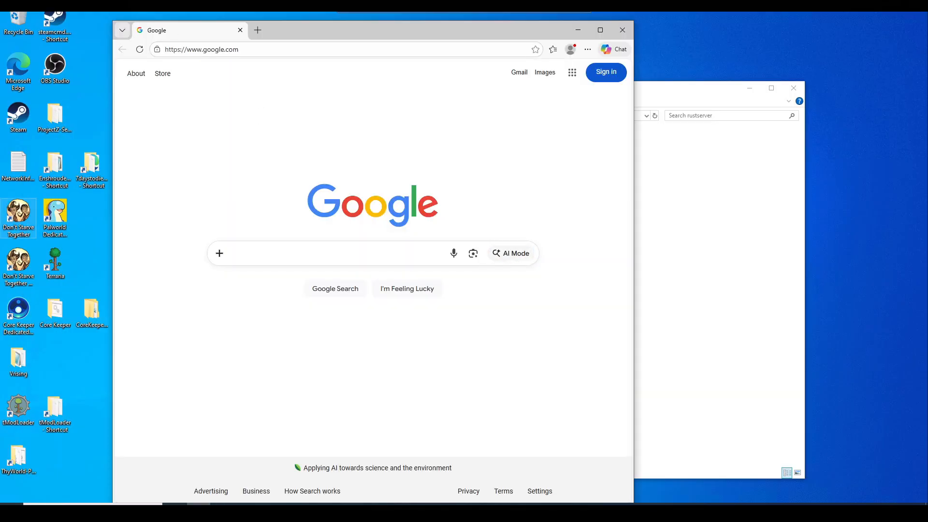
pyautogui.click(248, 49)
pyautogui.hotkey('ctrl', 'v')
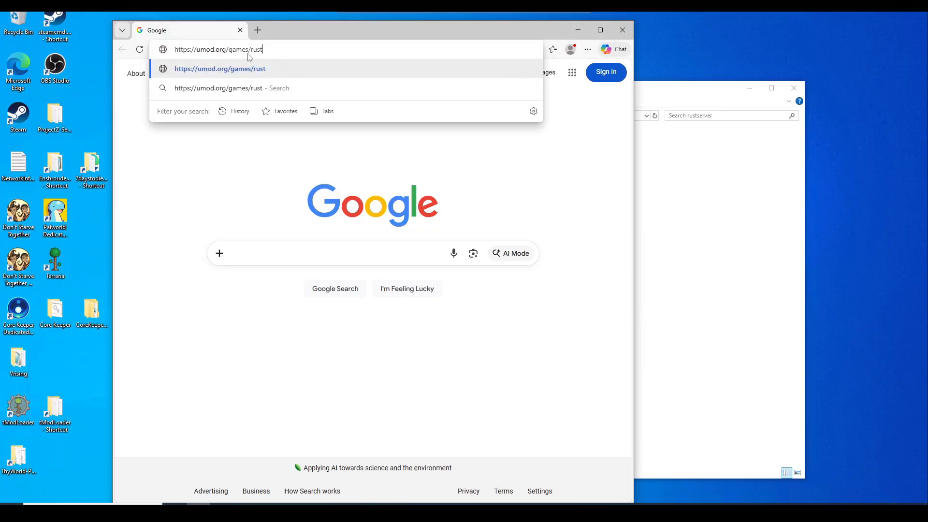
pyautogui.press('Return')
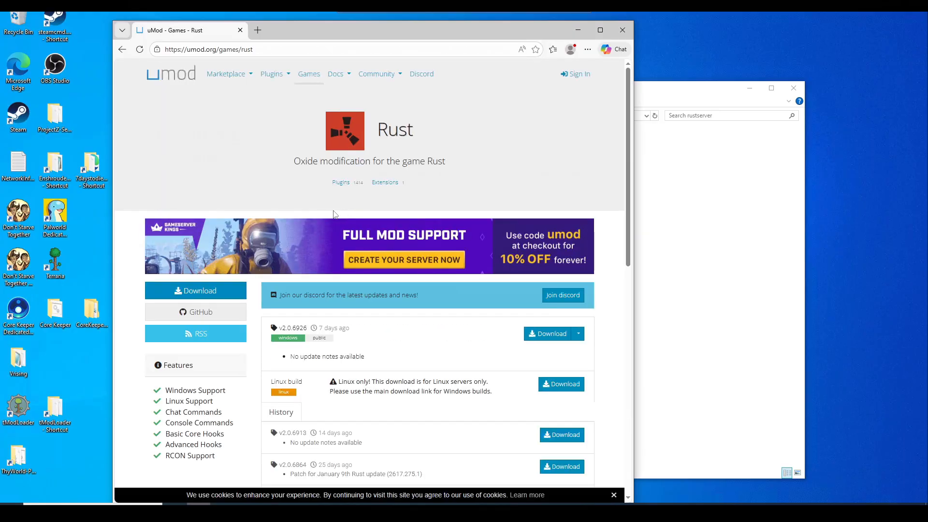
pyautogui.click(225, 74)
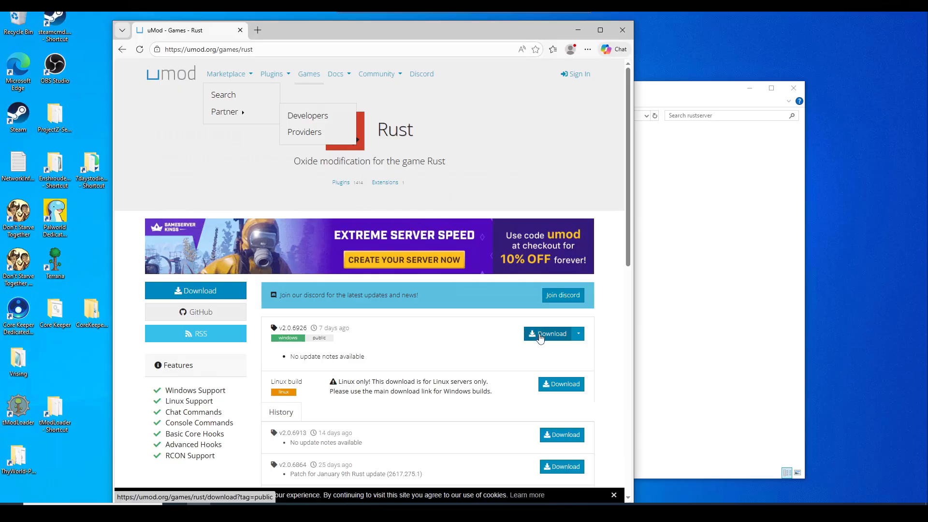
pyautogui.click(222, 511)
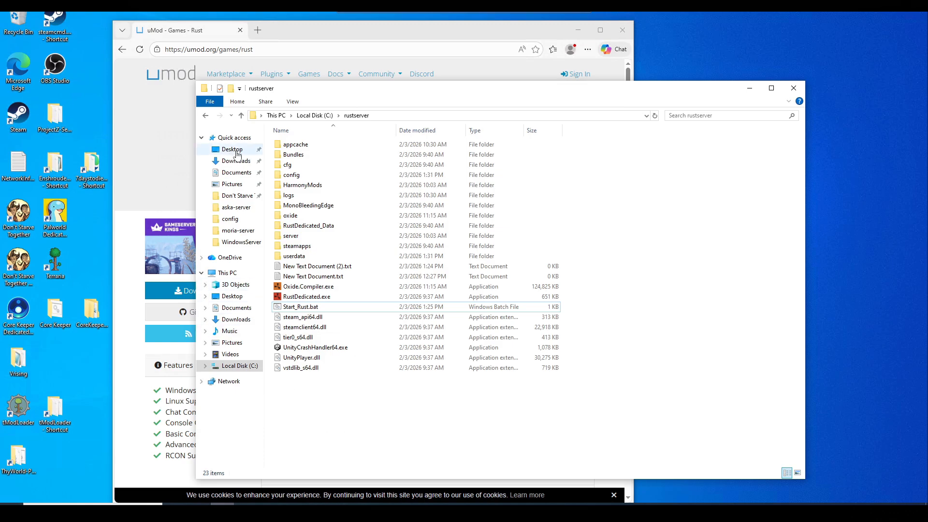
# Open the extracted Oxide.Rust folder in Downloads and select its RustDedicated_Data folder.
pyautogui.click(236, 161)
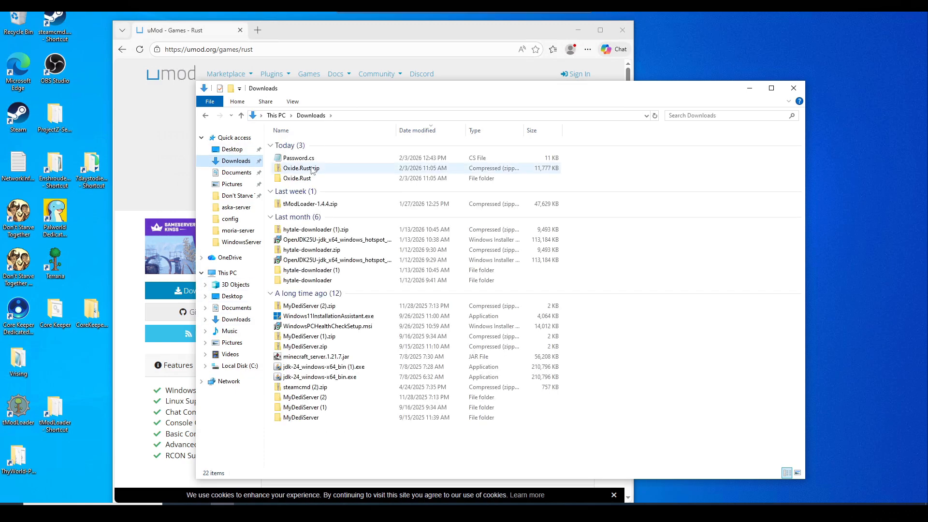
pyautogui.rightClick(312, 169)
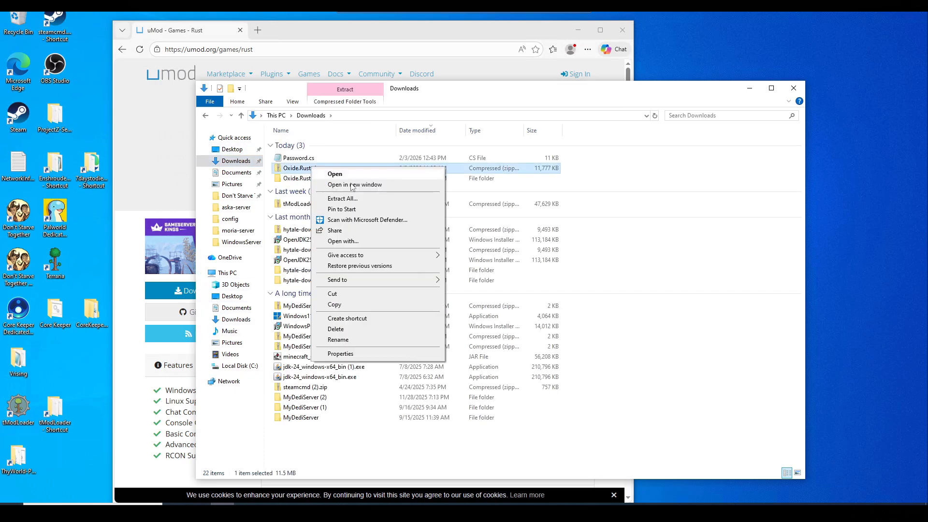
pyautogui.click(656, 245)
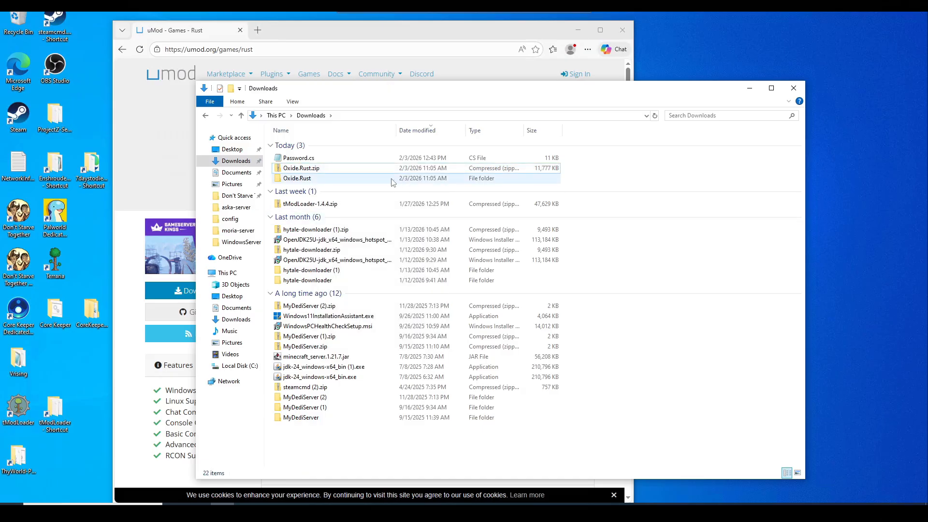
pyautogui.click(300, 182)
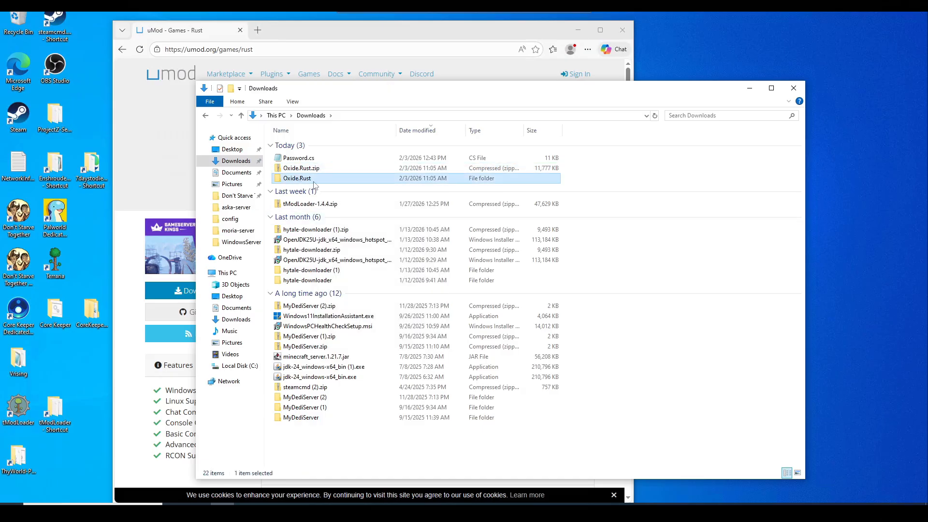
pyautogui.doubleClick(311, 182)
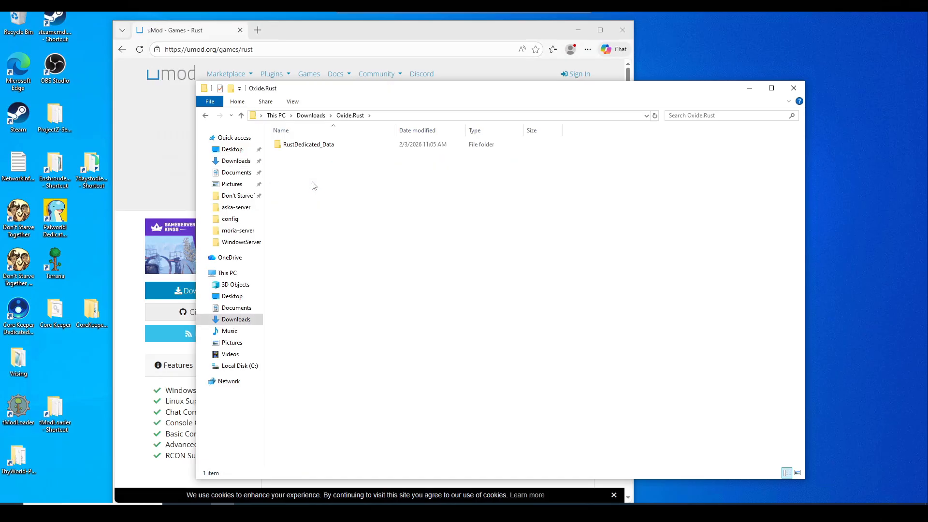
pyautogui.click(293, 145)
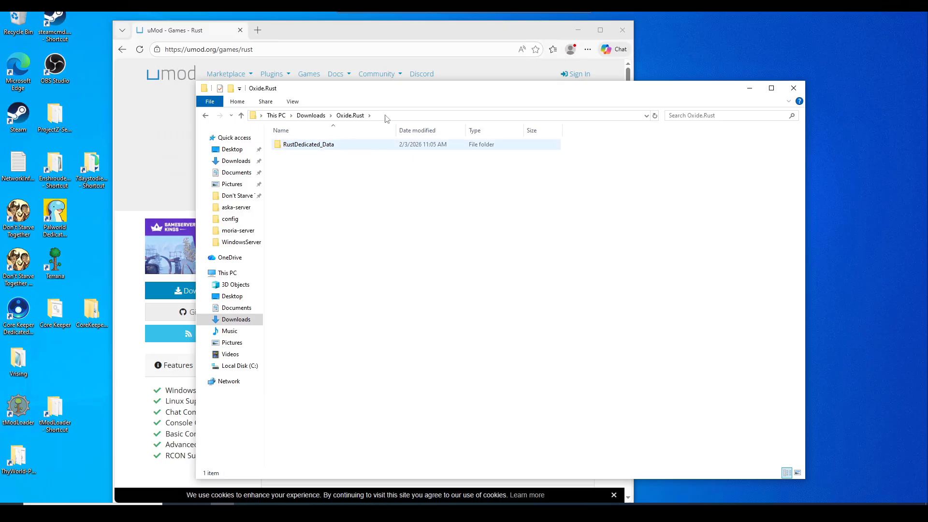
pyautogui.moveTo(418, 93); pyautogui.dragTo(254, 62)
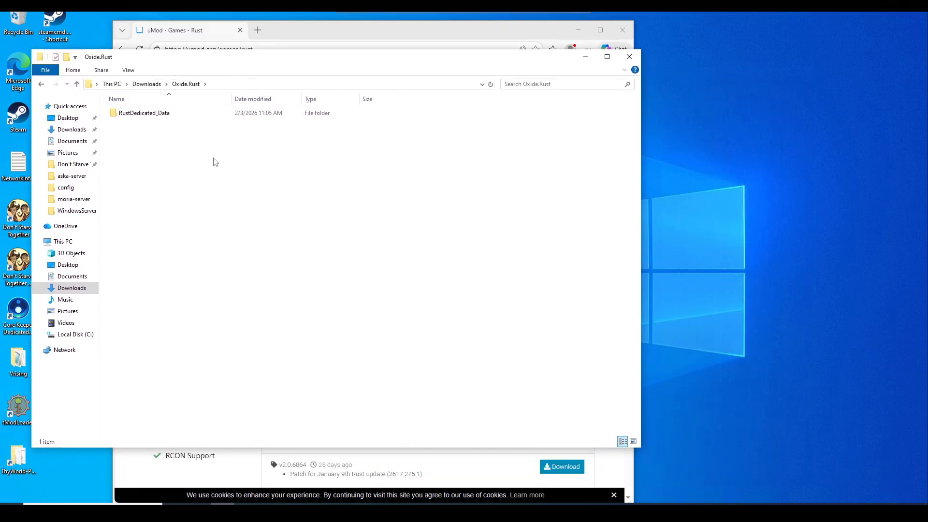
pyautogui.click(176, 116)
pyautogui.rightClick(175, 115)
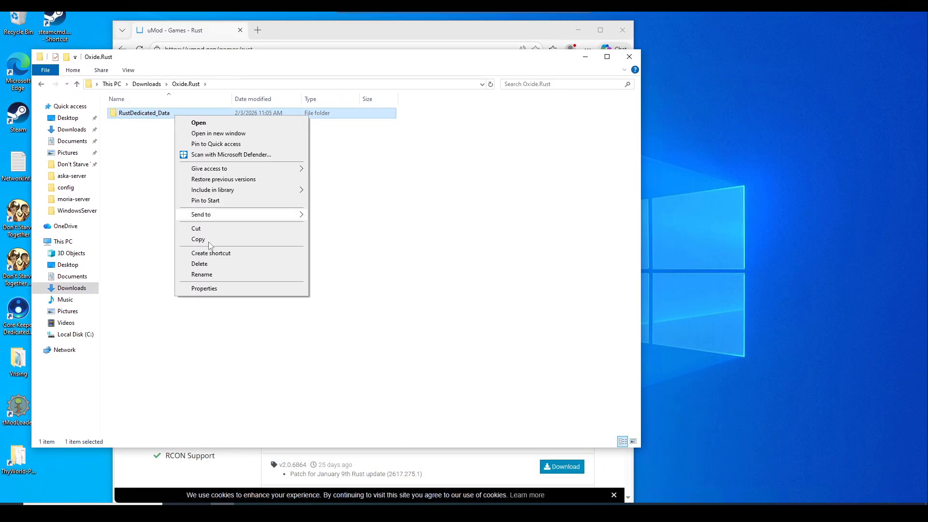
pyautogui.click(162, 253)
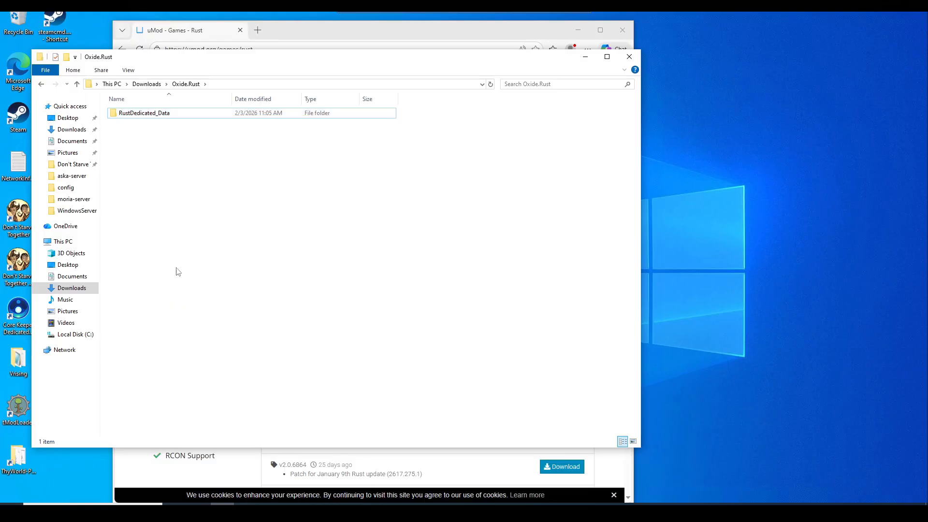
# Open C:\rustserver in a second File Explorer window beside Oxide.Rust.
pyautogui.rightClick(223, 504)
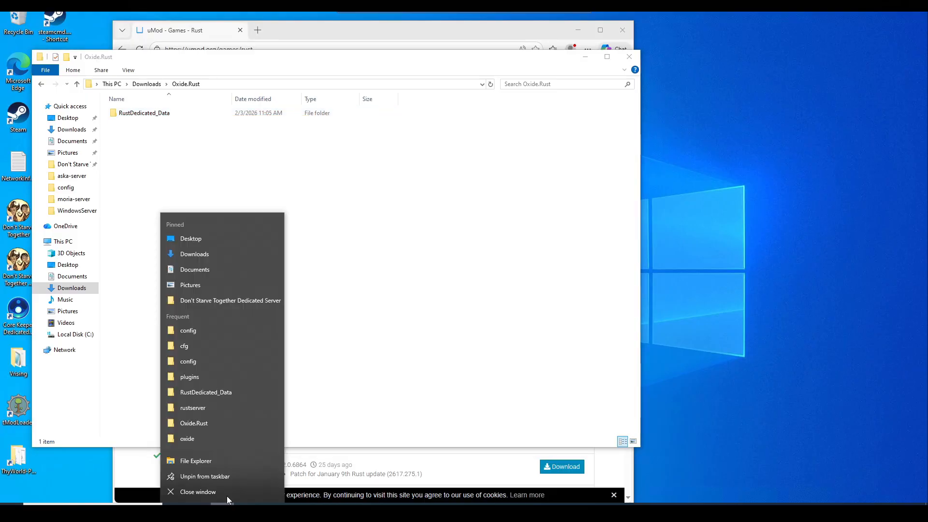
pyautogui.click(198, 462)
pyautogui.moveTo(398, 81); pyautogui.dragTo(580, 91)
pyautogui.click(269, 357)
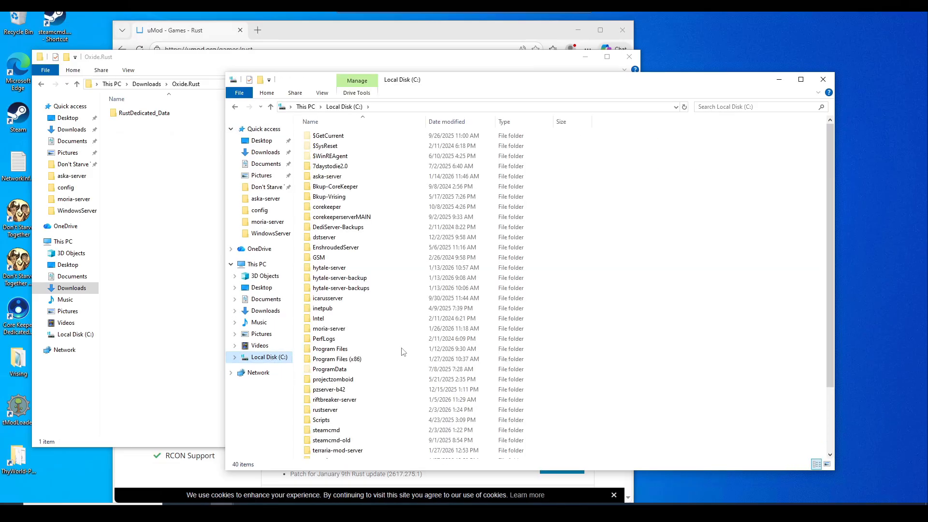
pyautogui.doubleClick(341, 411)
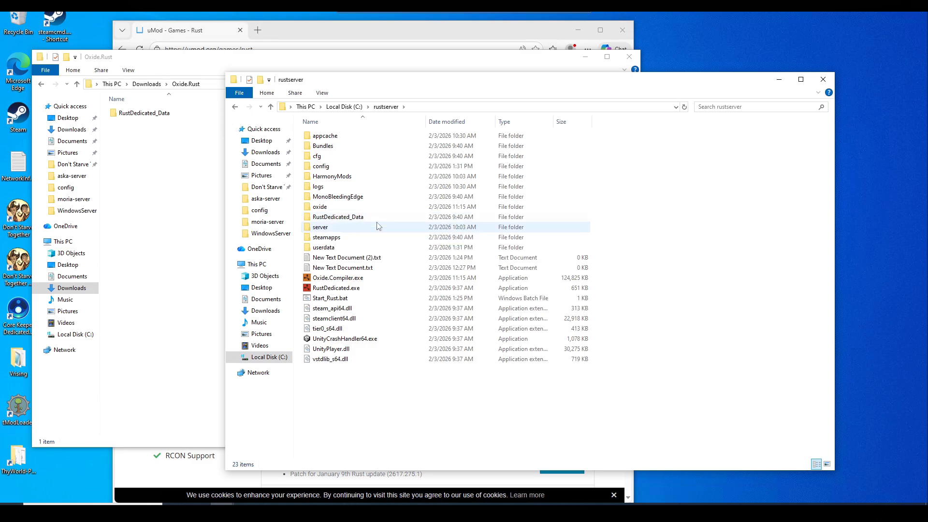
# Move RustDedicated_Data into rustserver, replacing the existing same-named files.
pyautogui.click(199, 199)
pyautogui.click(164, 115)
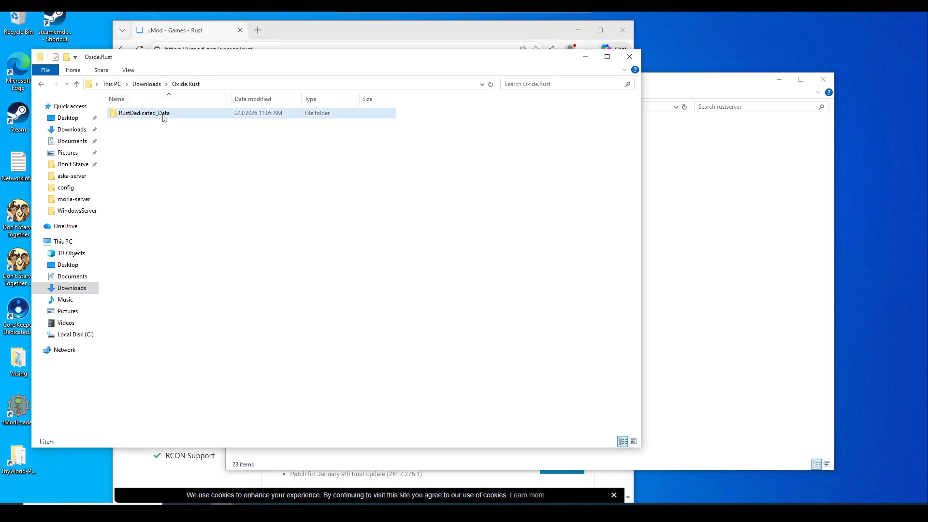
pyautogui.moveTo(164, 118); pyautogui.dragTo(770, 378)
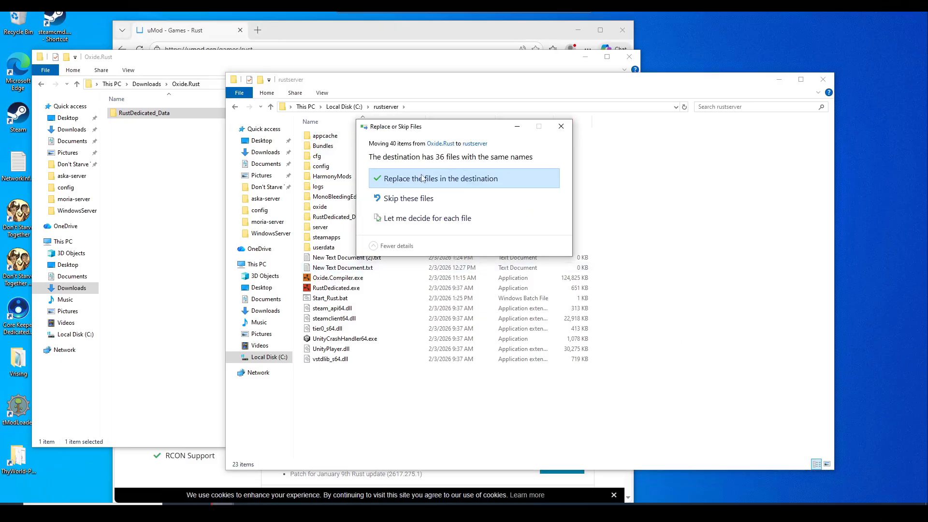
pyautogui.click(448, 185)
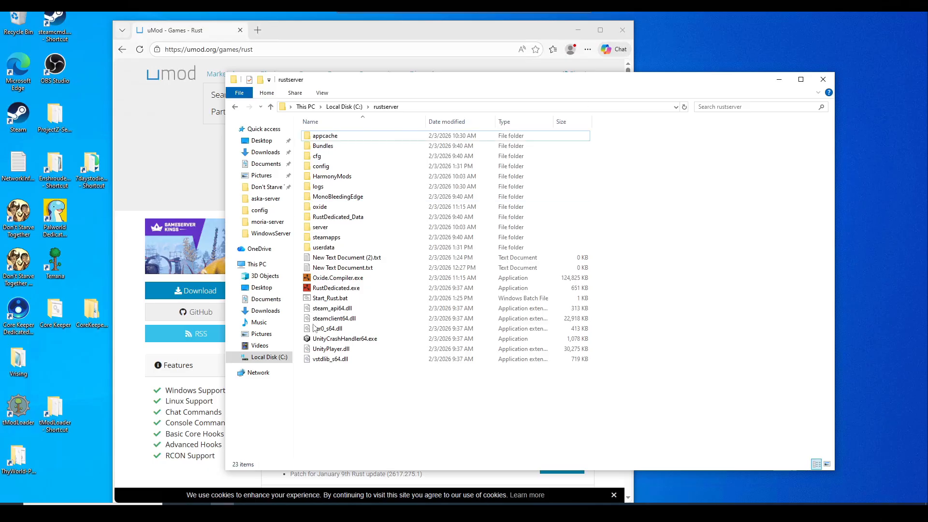
# Launch the Rust server from Start_Rust.bat and return to the rustserver folder.
pyautogui.click(334, 300)
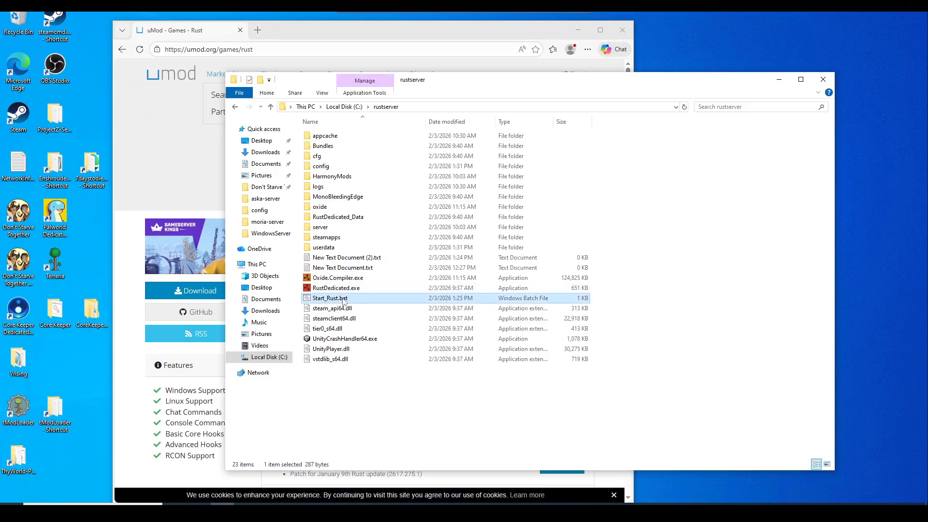
pyautogui.doubleClick(338, 299)
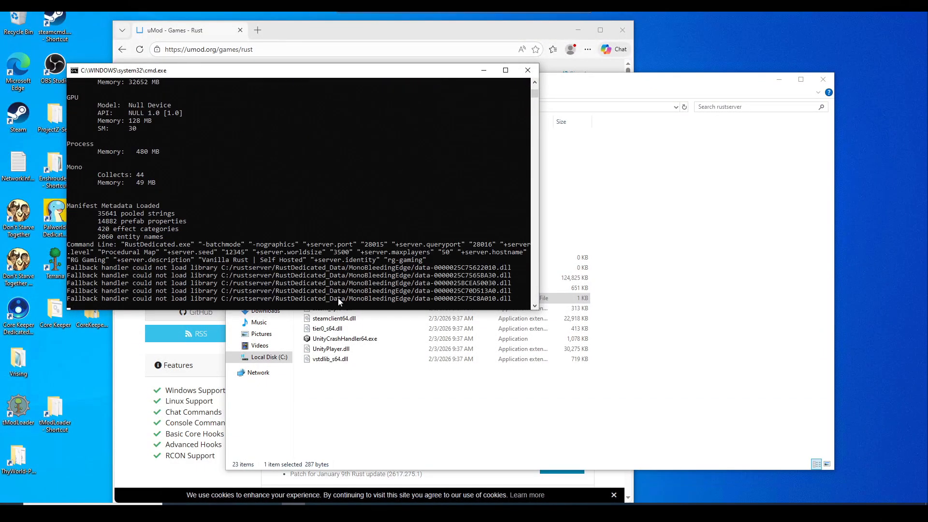
pyautogui.click(415, 376)
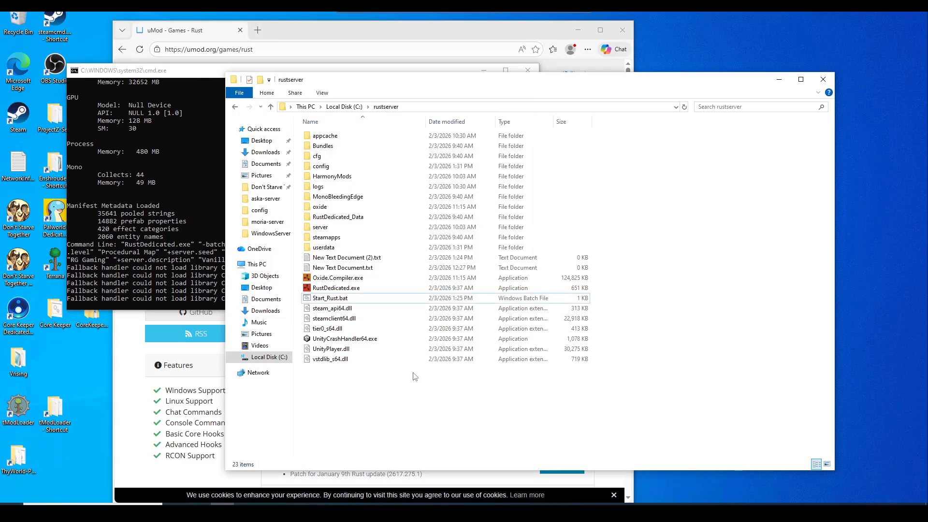
# Check the new oxide folder's contents, then go back to rustserver.
pyautogui.moveTo(355, 85); pyautogui.dragTo(187, 77)
pyautogui.click(155, 200)
pyautogui.doubleClick(158, 202)
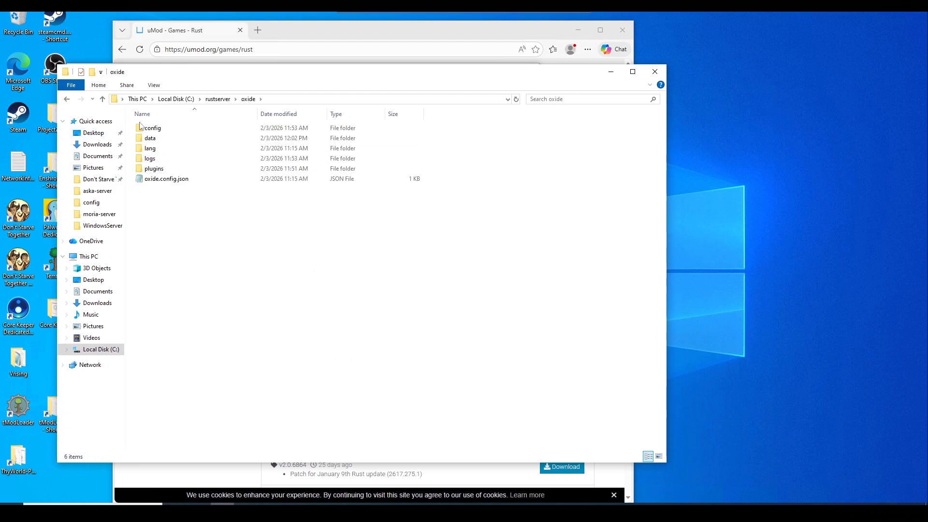
pyautogui.click(67, 99)
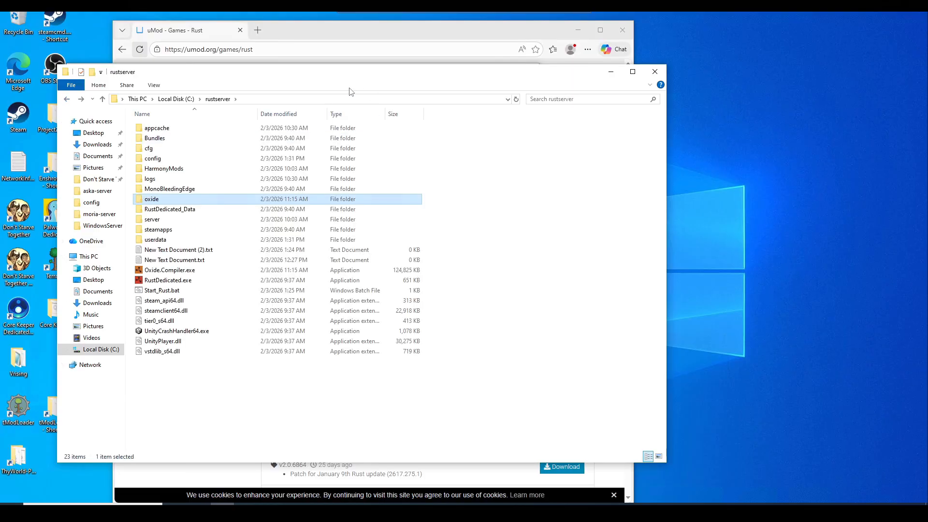
# Load umod.org/plugins/password in a new Edge tab.
pyautogui.click(258, 32)
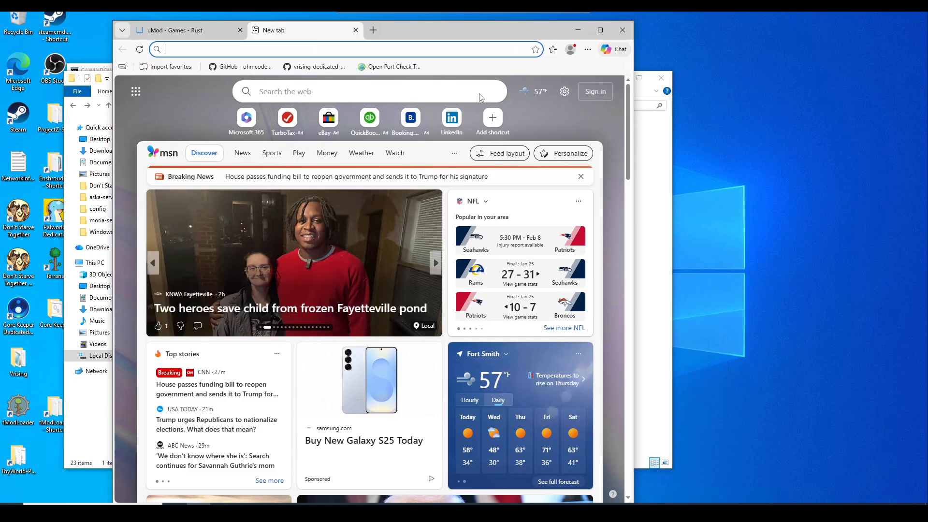
pyautogui.click(375, 52)
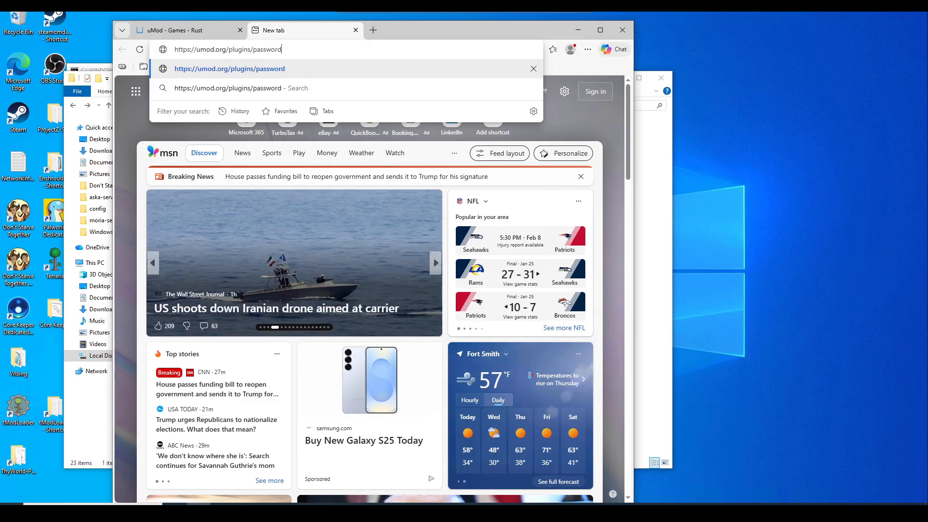
pyautogui.press('Return')
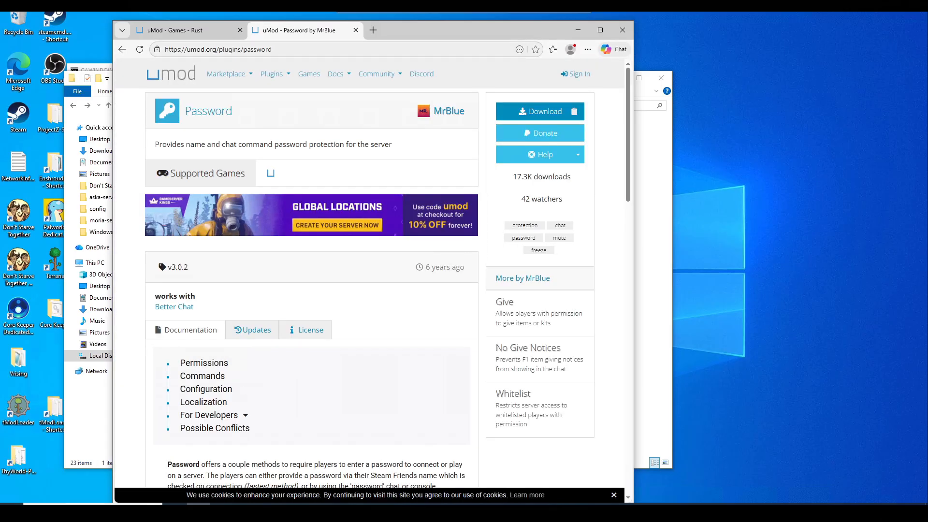
# Download the Password plugin and copy Password.cs from the Downloads folder.
pyautogui.click(571, 111)
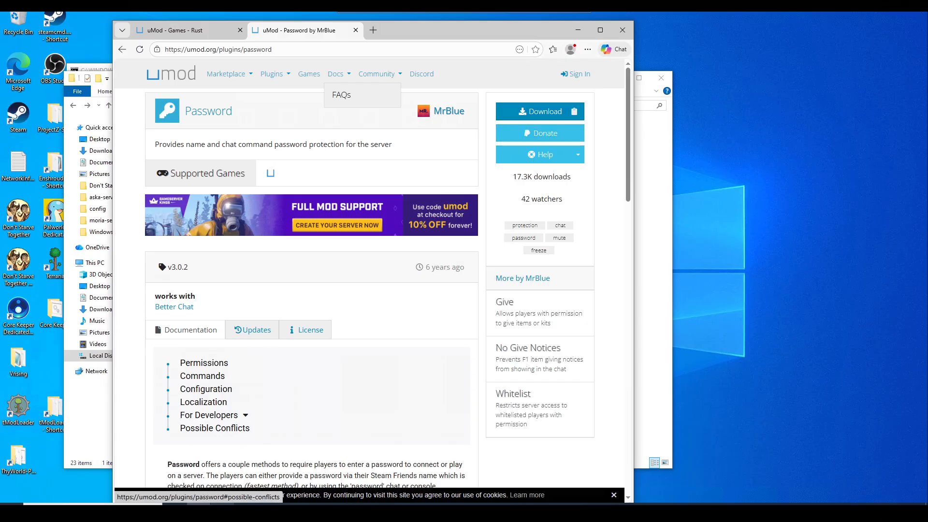
pyautogui.click(222, 511)
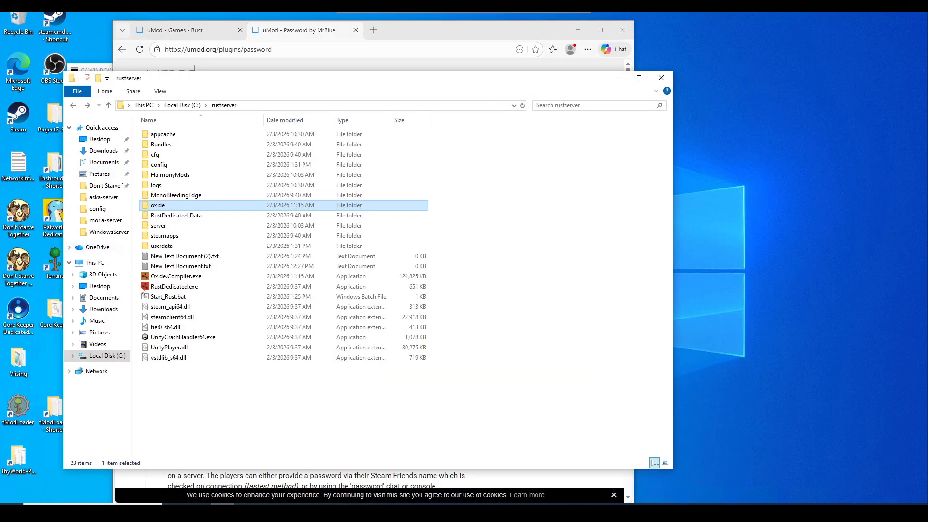
pyautogui.press('super+e')
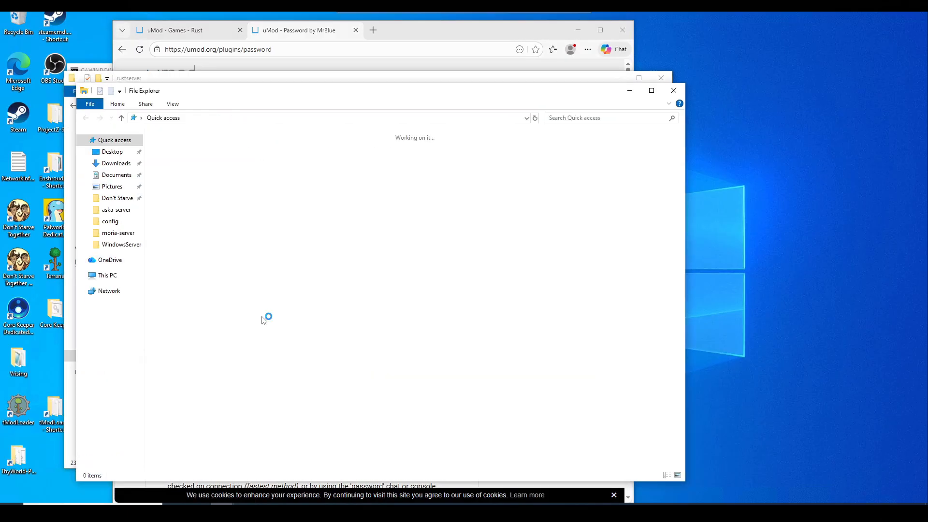
pyautogui.click(114, 167)
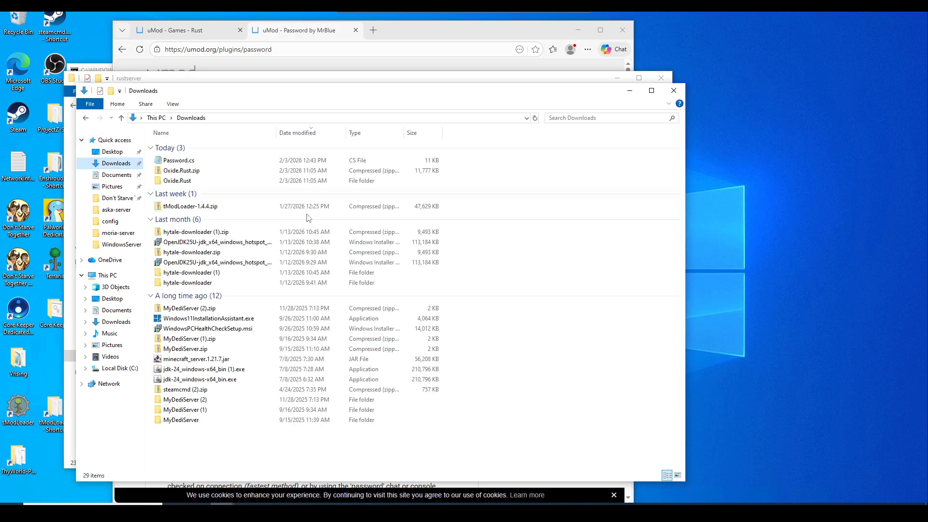
pyautogui.click(189, 163)
pyautogui.rightClick(195, 165)
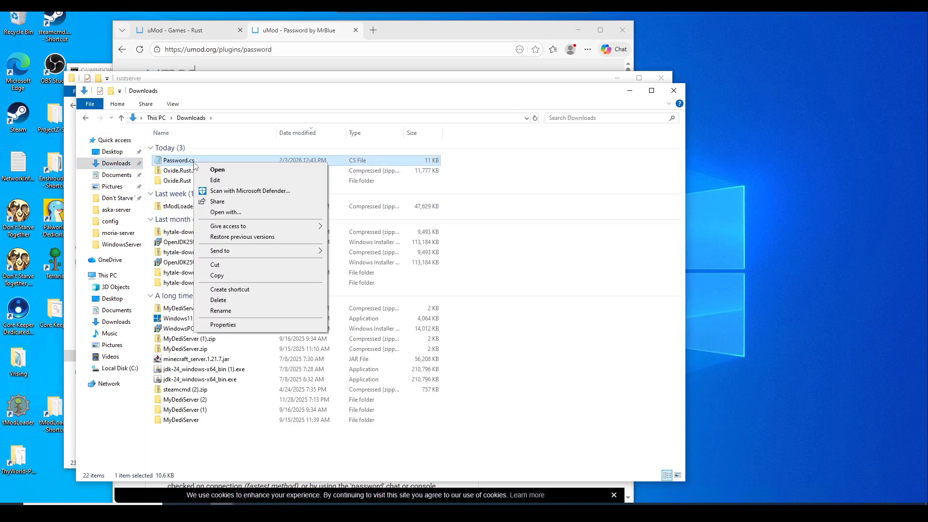
pyautogui.click(247, 276)
# Place Password.cs into C:\rustserver\oxide\plugins.
pyautogui.moveTo(502, 96); pyautogui.dragTo(603, 148)
pyautogui.click(137, 214)
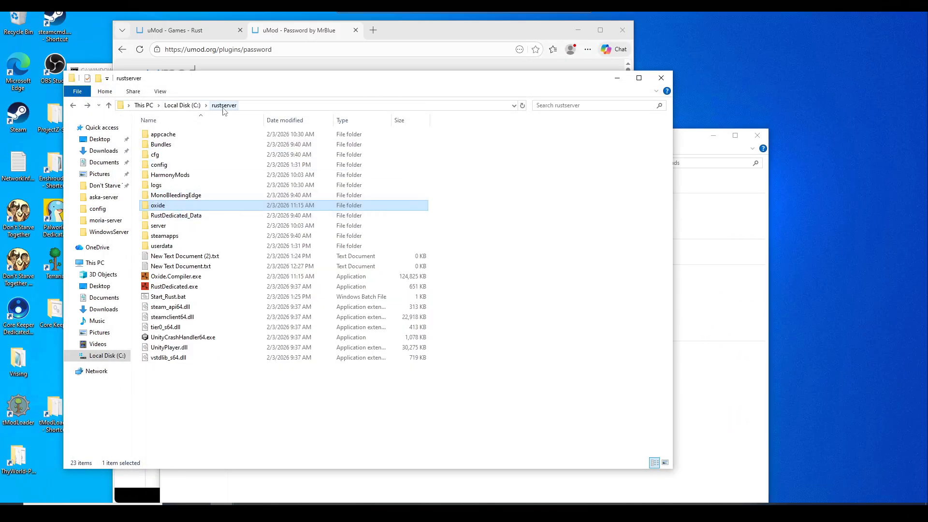
pyautogui.doubleClick(164, 207)
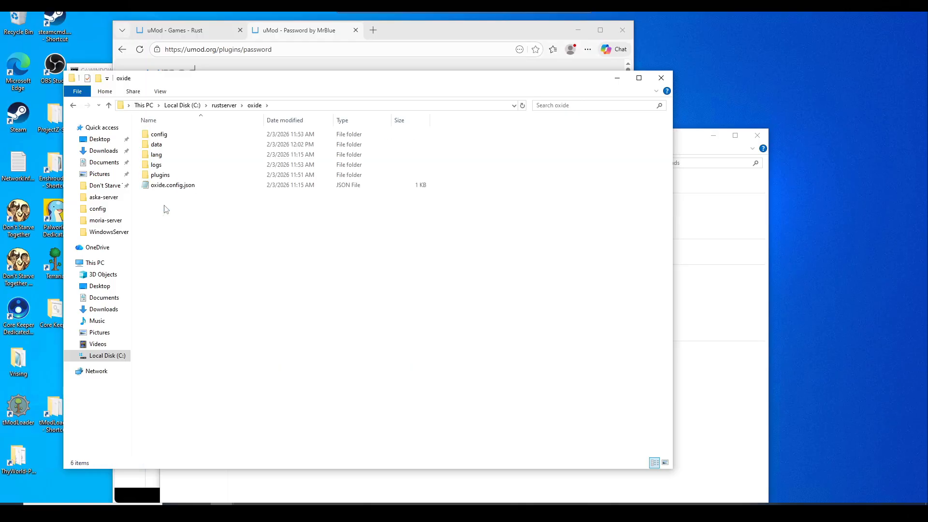
pyautogui.doubleClick(166, 175)
pyautogui.rightClick(207, 167)
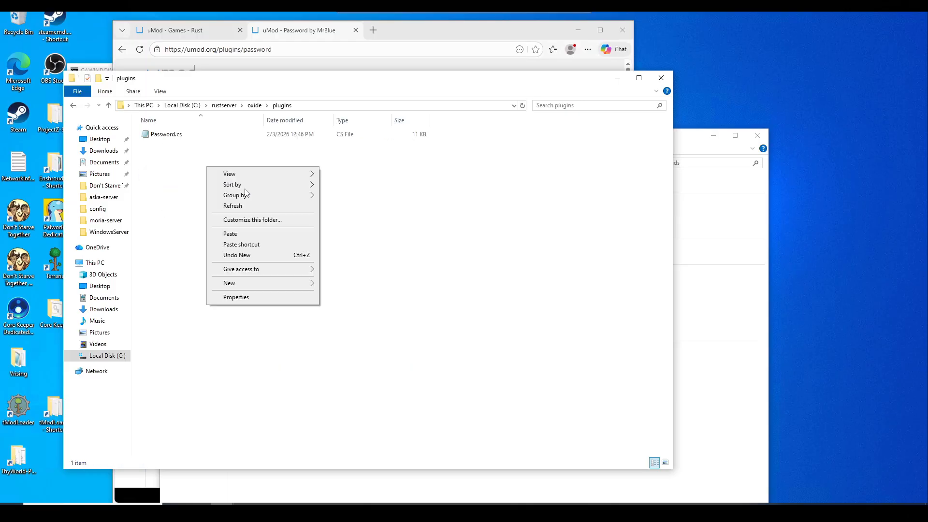
pyautogui.click(392, 239)
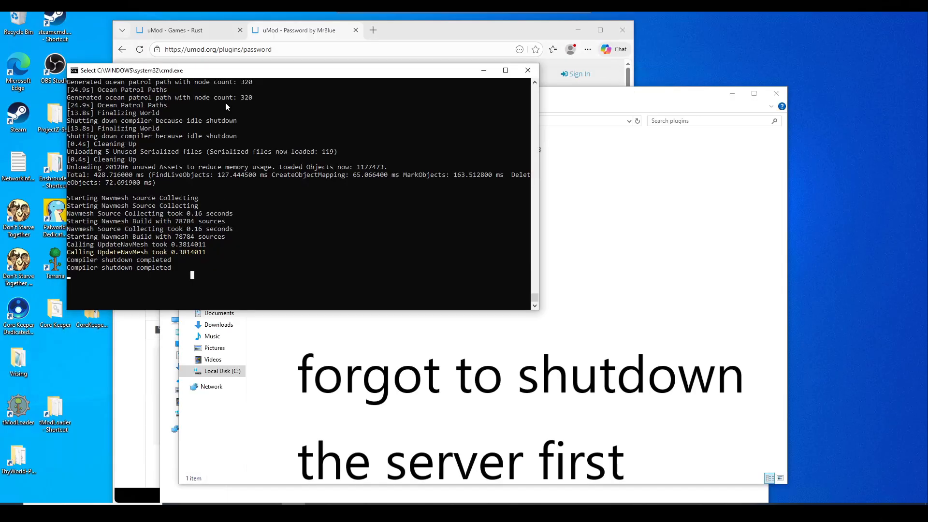
# Stop the running Rust server, answering y to terminate the batch job.
pyautogui.hotkey('ctrl', 'c')
pyautogui.hotkey('ctrl', 'c')
pyautogui.write('y')
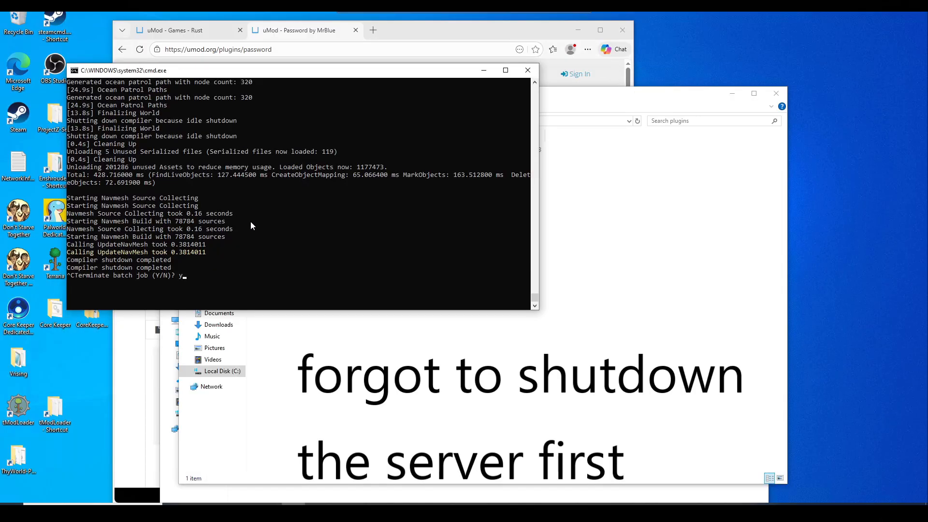
pyautogui.press('Return')
pyautogui.moveTo(411, 94); pyautogui.dragTo(500, 89)
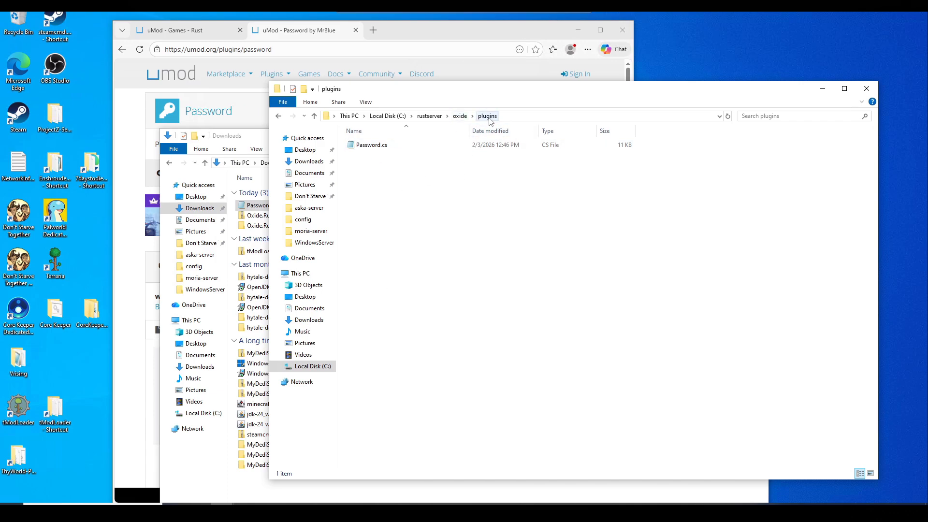
# Check the oxide config and plugins folders, ending in C:\rustserver\oxide.
pyautogui.click(460, 116)
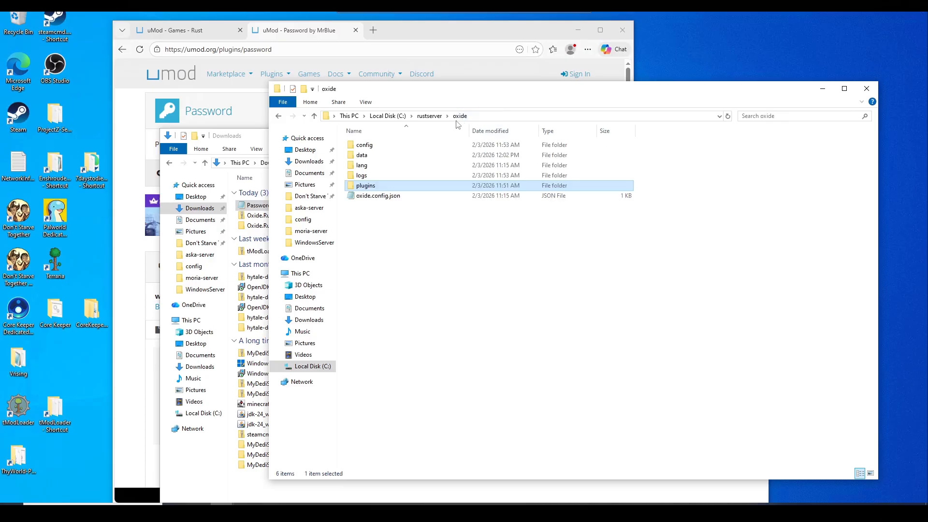
pyautogui.doubleClick(379, 145)
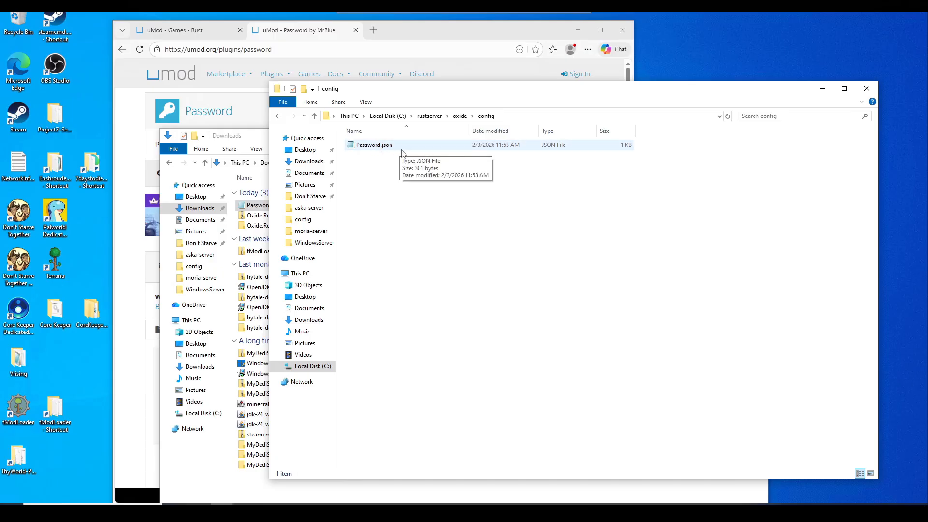
pyautogui.click(460, 116)
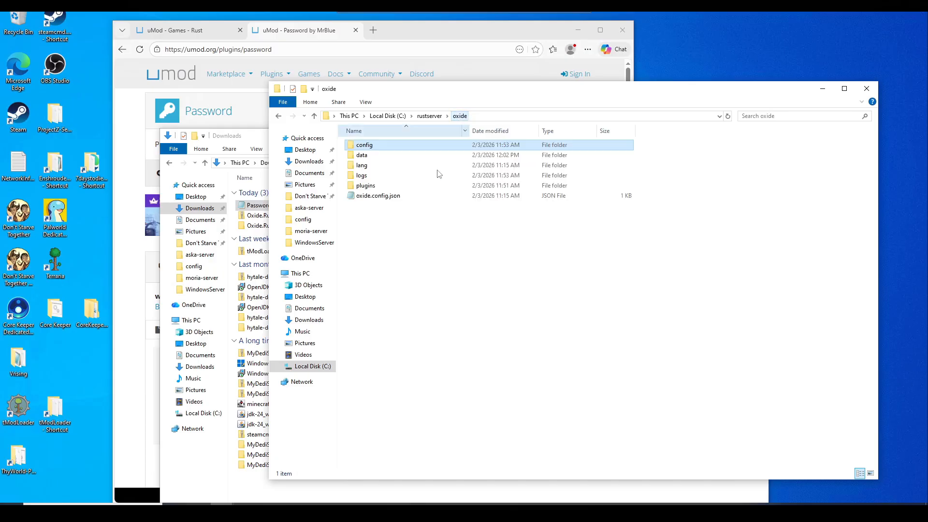
pyautogui.click(368, 187)
pyautogui.doubleClick(369, 187)
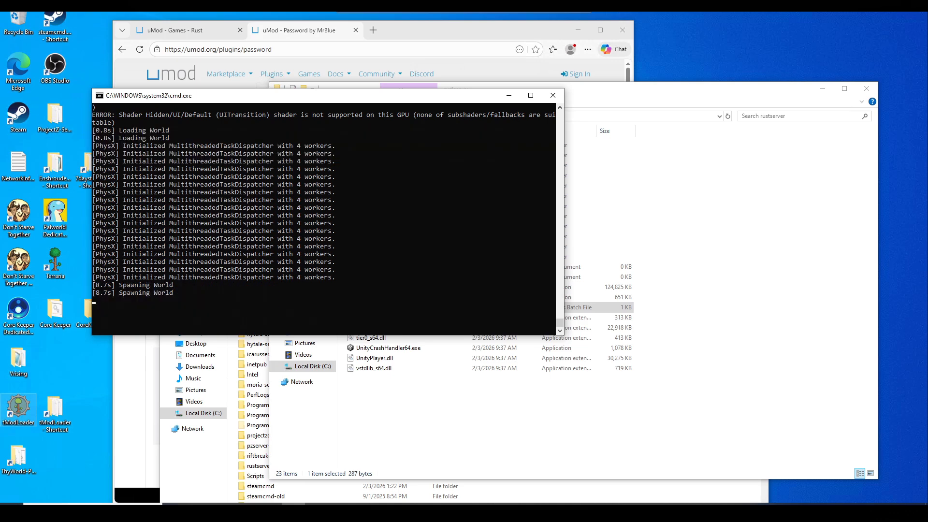
pyautogui.click(512, 96)
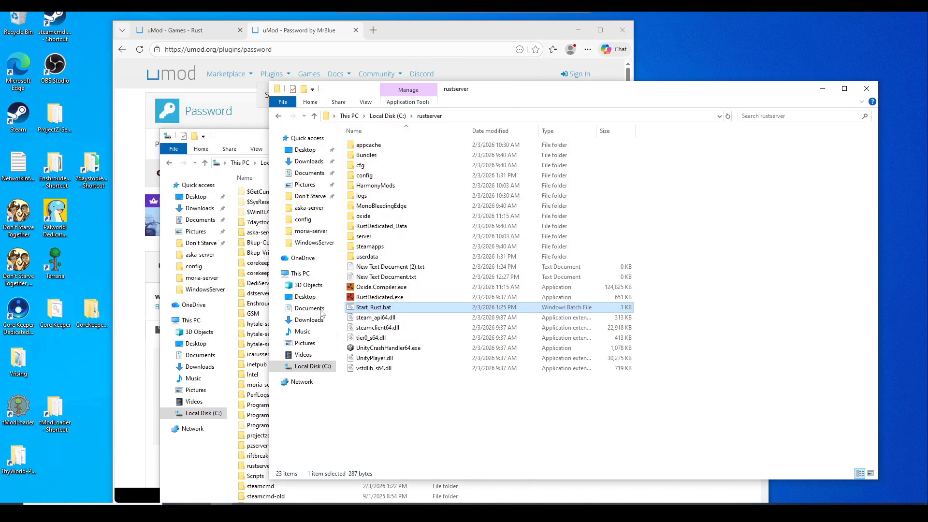
pyautogui.click(378, 217)
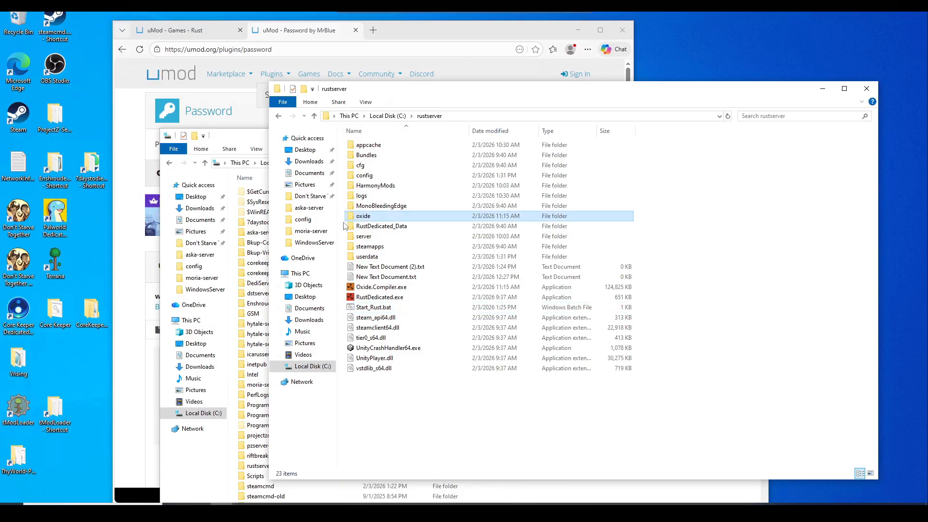
pyautogui.doubleClick(385, 218)
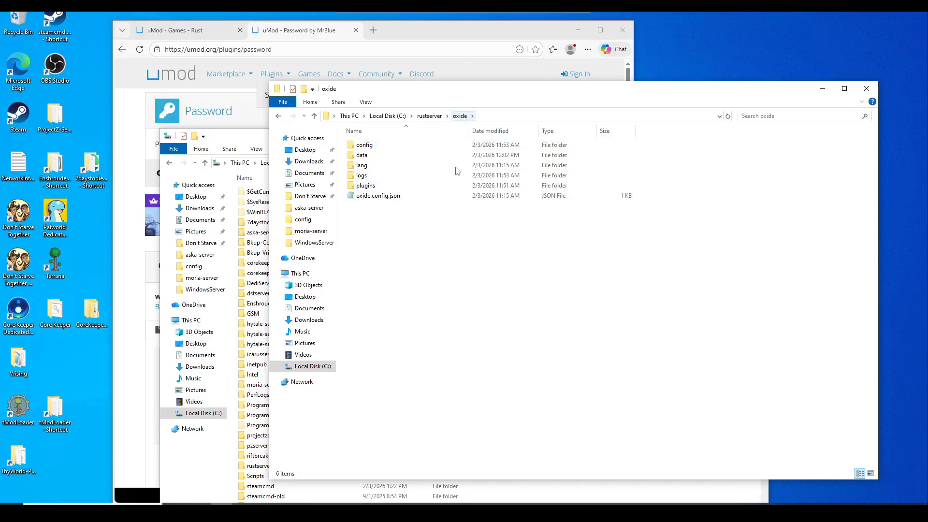
# Open oxide\config\Password.json in Notepad, replace the "Server password" value, and save.
pyautogui.doubleClick(366, 145)
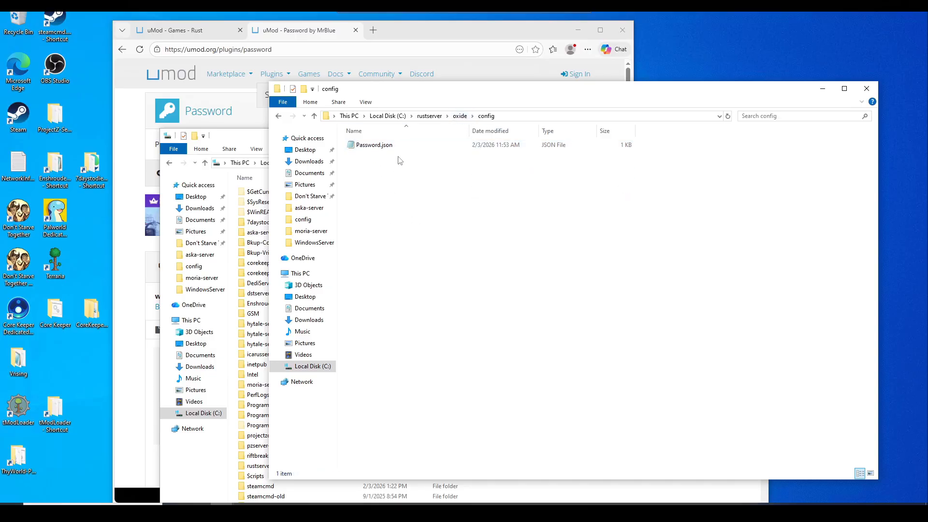
pyautogui.rightClick(393, 145)
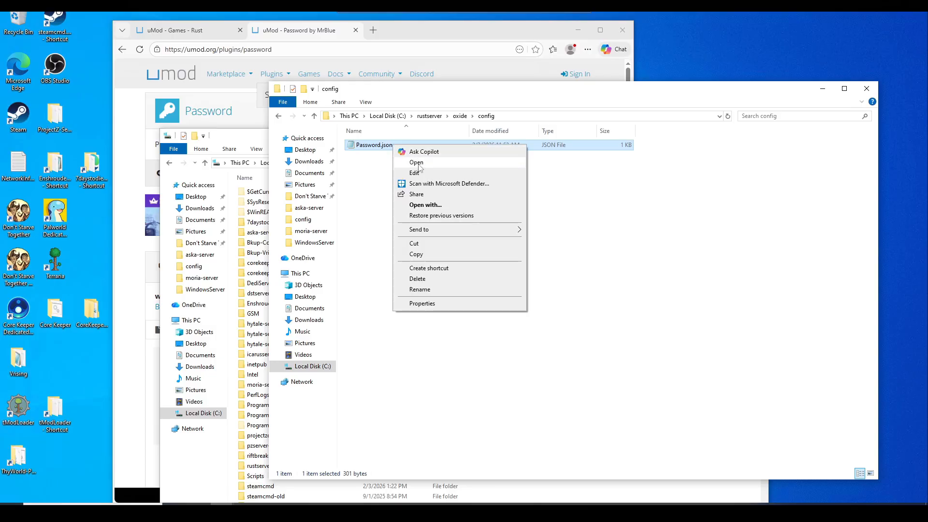
pyautogui.click(419, 175)
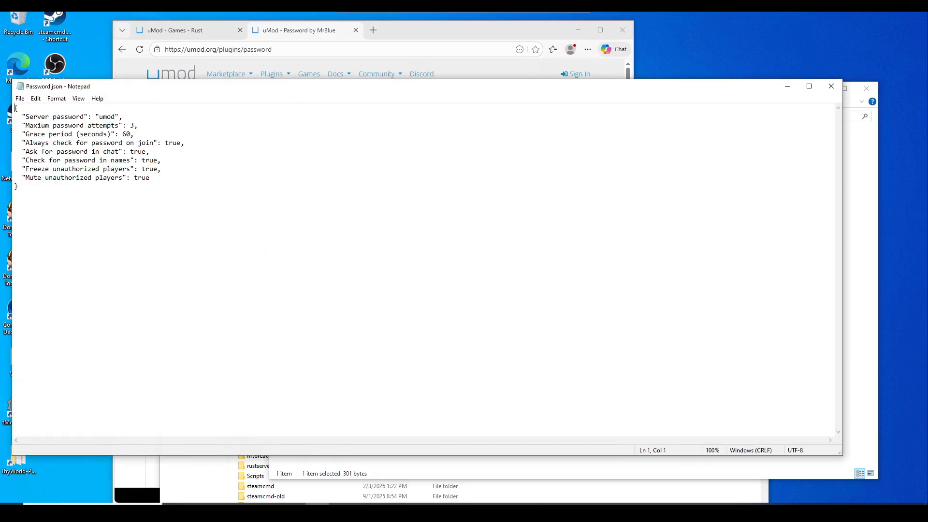
pyautogui.moveTo(343, 91); pyautogui.dragTo(367, 97)
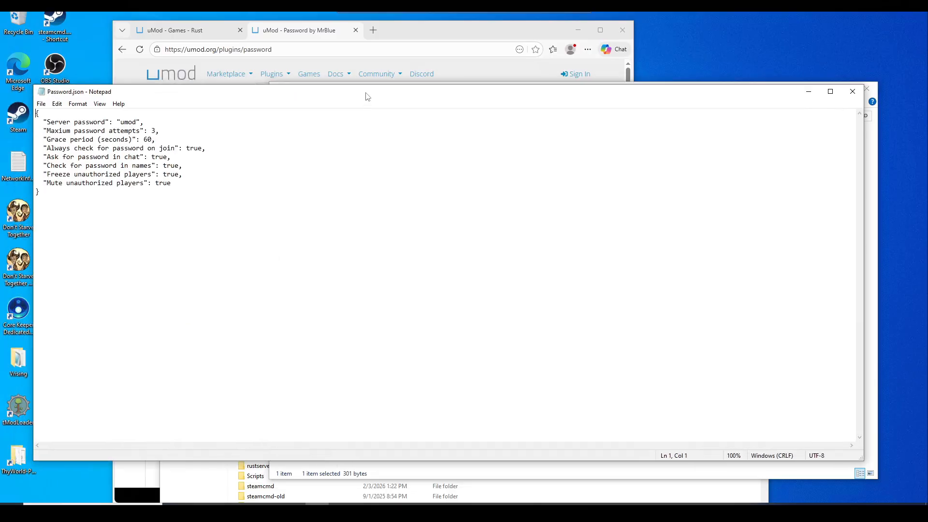
pyautogui.click(134, 131)
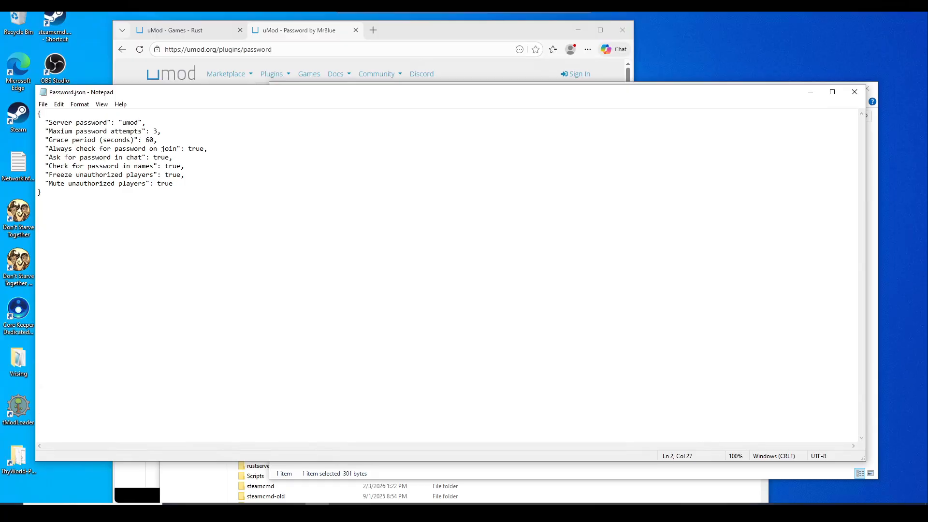
pyautogui.press('BackSpace')
pyautogui.hotkey('ctrl', 's')
# Close Notepad and relaunch the Rust server from Start_Rust.bat in rustserver.
pyautogui.click(857, 91)
pyautogui.click(429, 116)
pyautogui.click(293, 512)
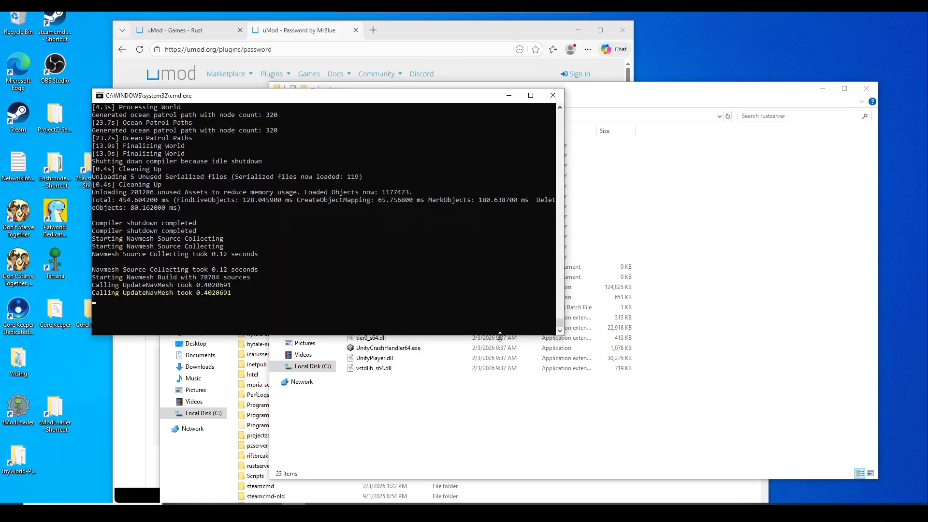
pyautogui.click(493, 284)
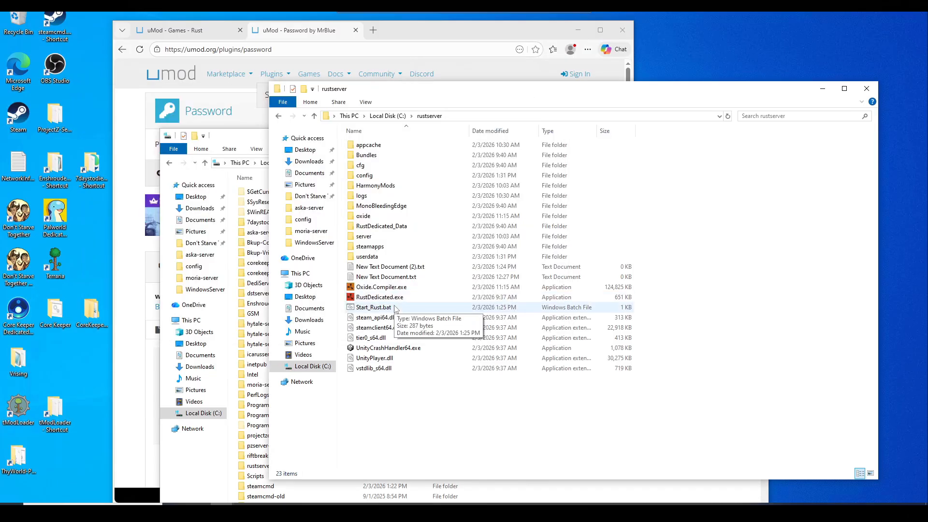
pyautogui.doubleClick(375, 308)
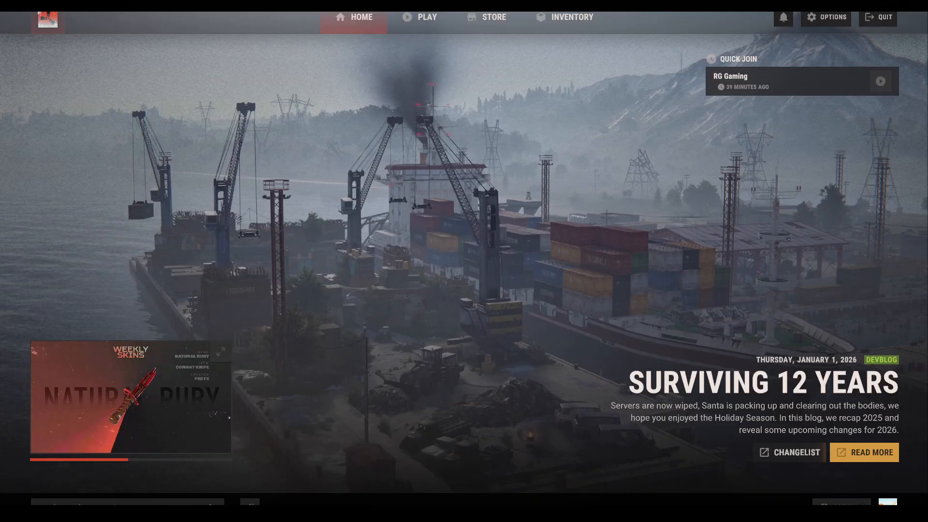
pyautogui.click(417, 19)
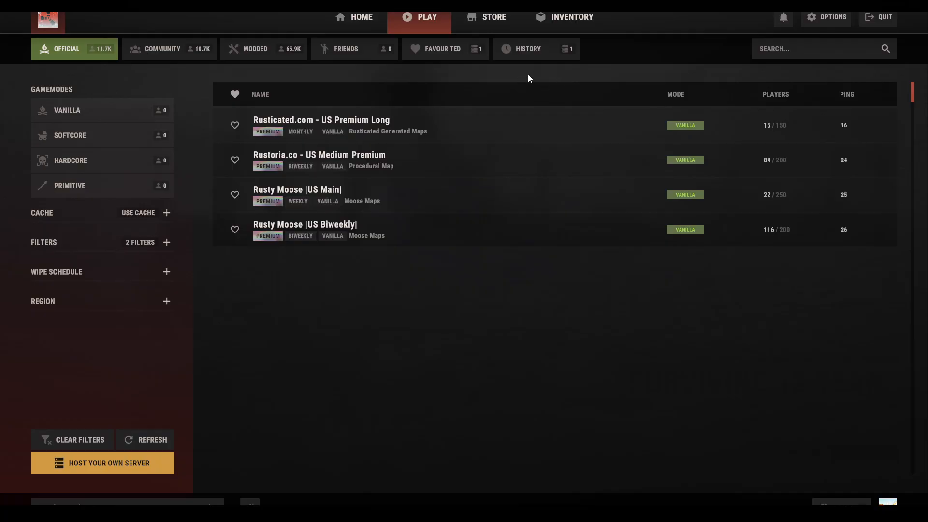
pyautogui.click(544, 59)
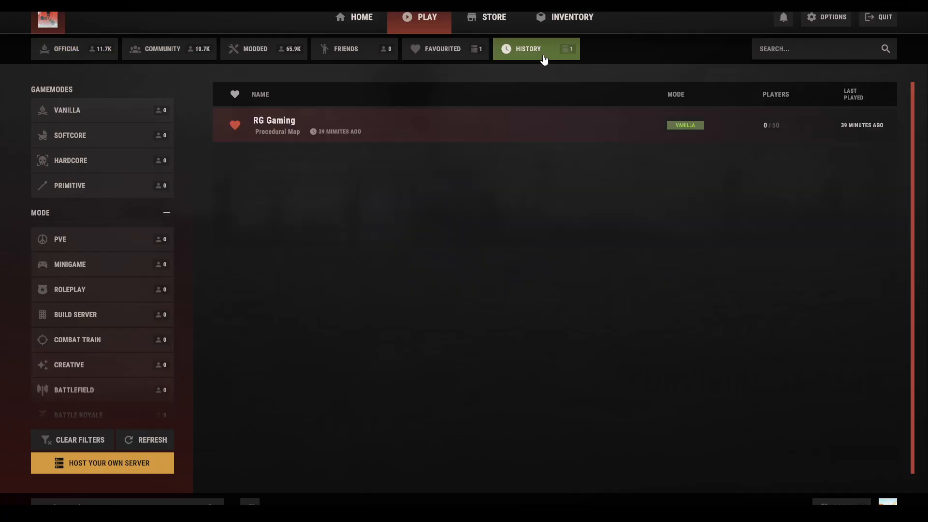
pyautogui.click(354, 121)
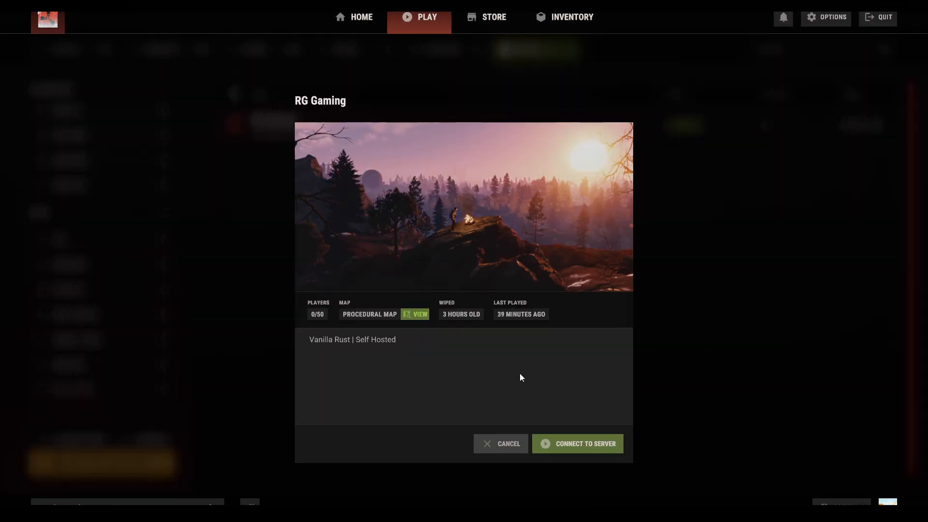
pyautogui.click(570, 449)
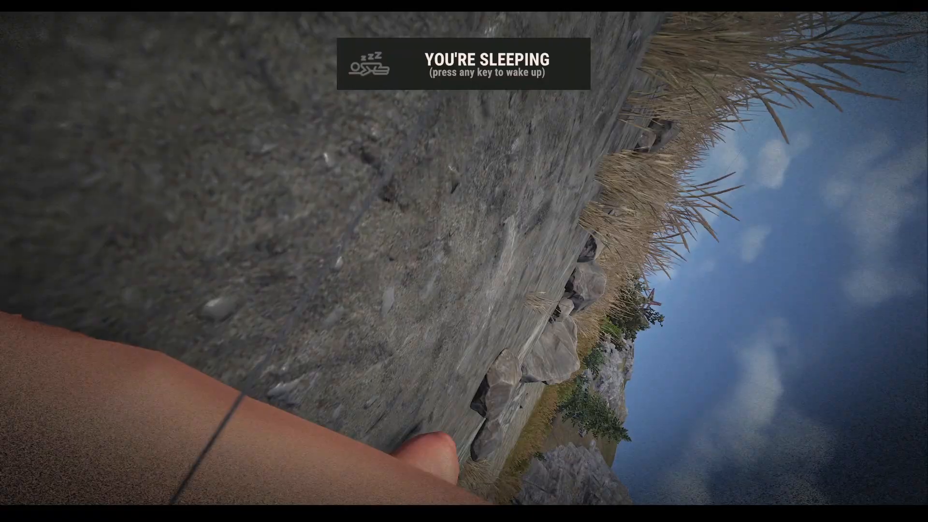
# Wake up and submit the new server password in chat with /password.
pyautogui.press('space')
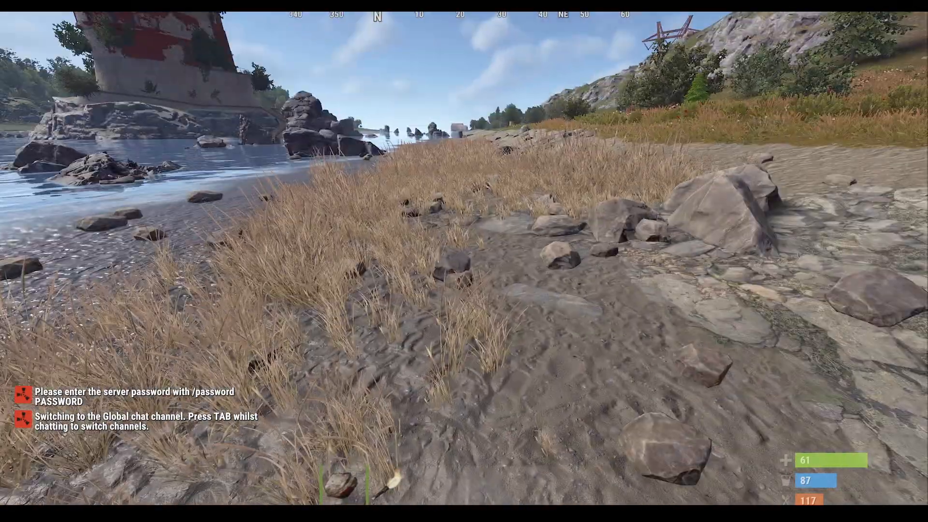
pyautogui.press('Return')
pyautogui.write('/password')
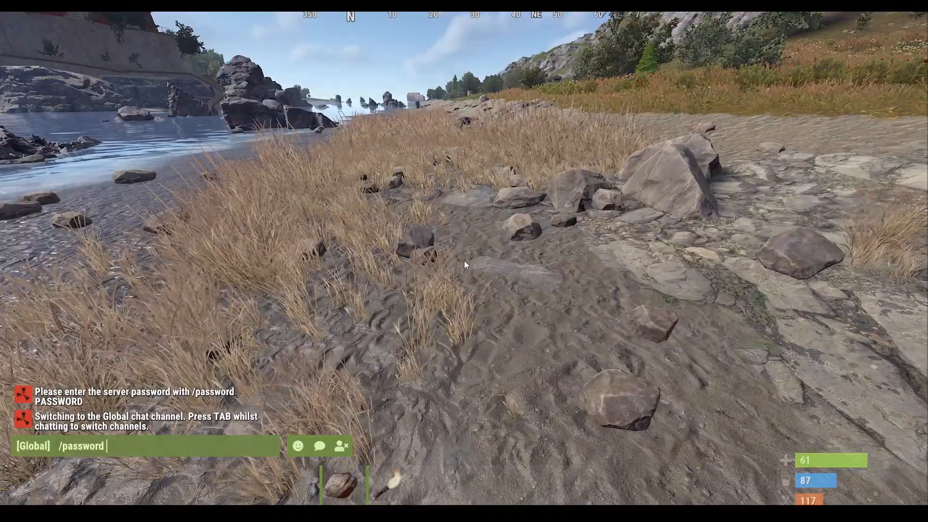
pyautogui.write(' welcome123')
pyautogui.press('Return')
# Walk from the beach across the road to the crate on the truck bed.
pyautogui.press('w')
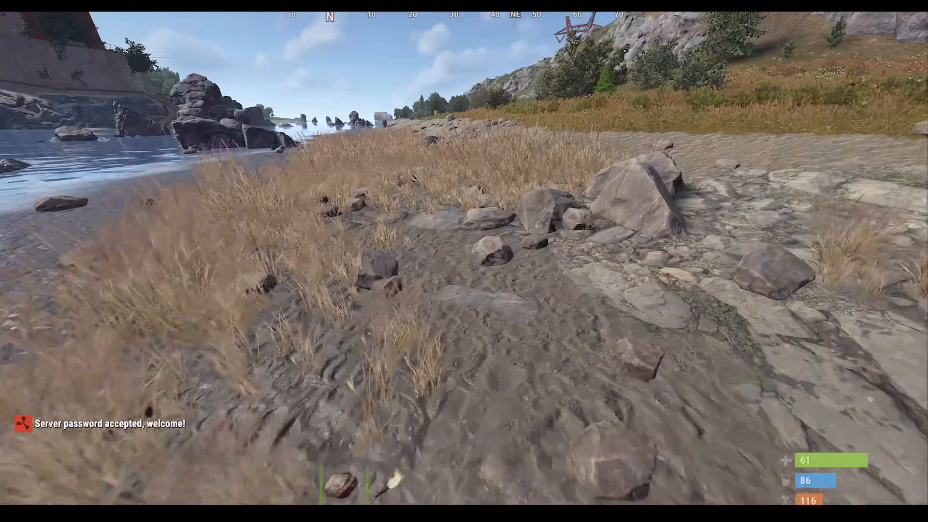
pyautogui.press('w')
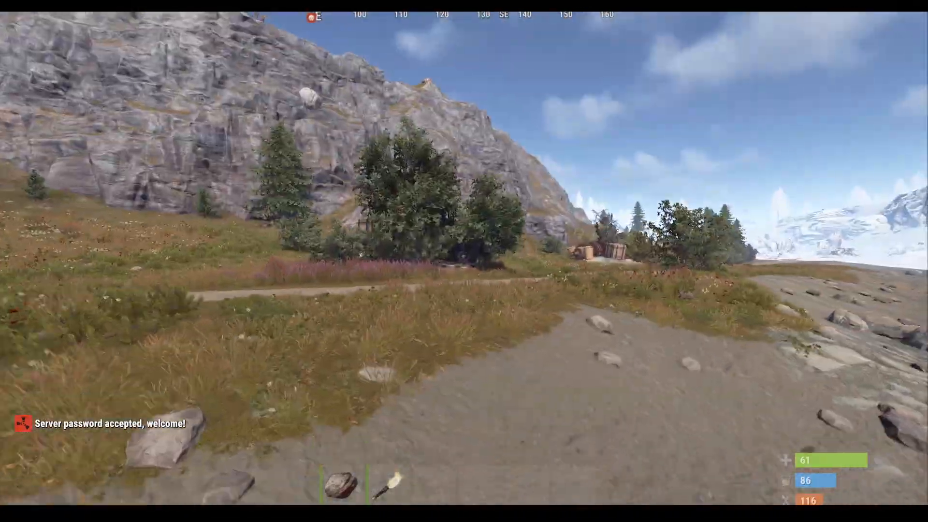
pyautogui.press('w')
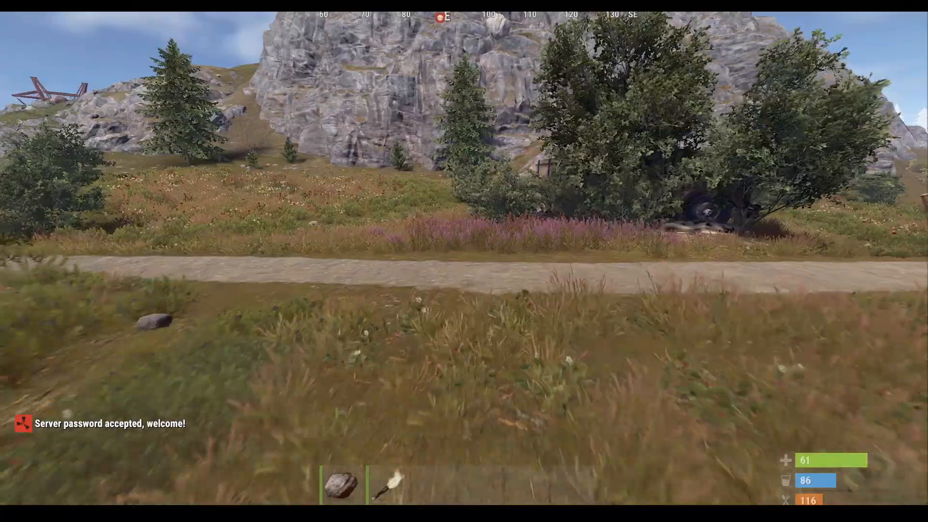
pyautogui.press('w')
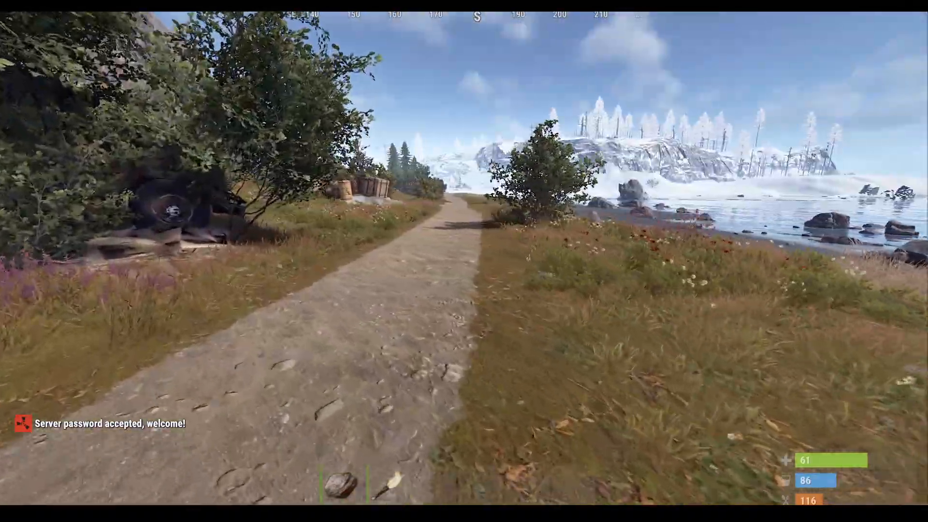
pyautogui.press('w')
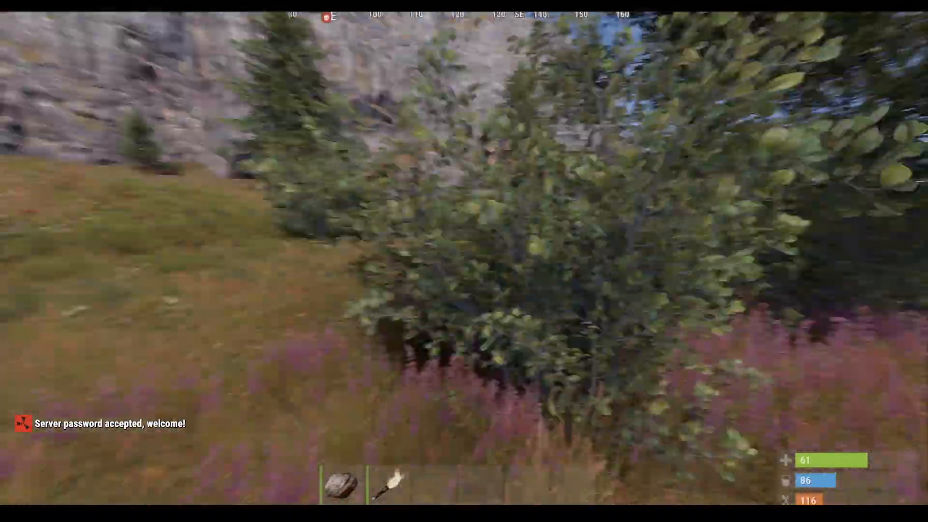
pyautogui.press('w')
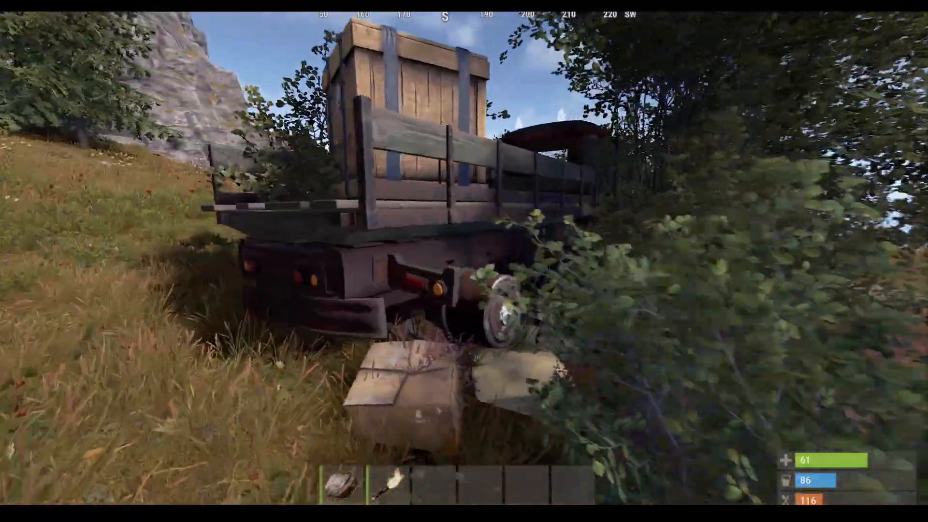
pyautogui.press('space')
# Loot the Electric Fuse and five scrap from the crate, then step away.
pyautogui.press('e')
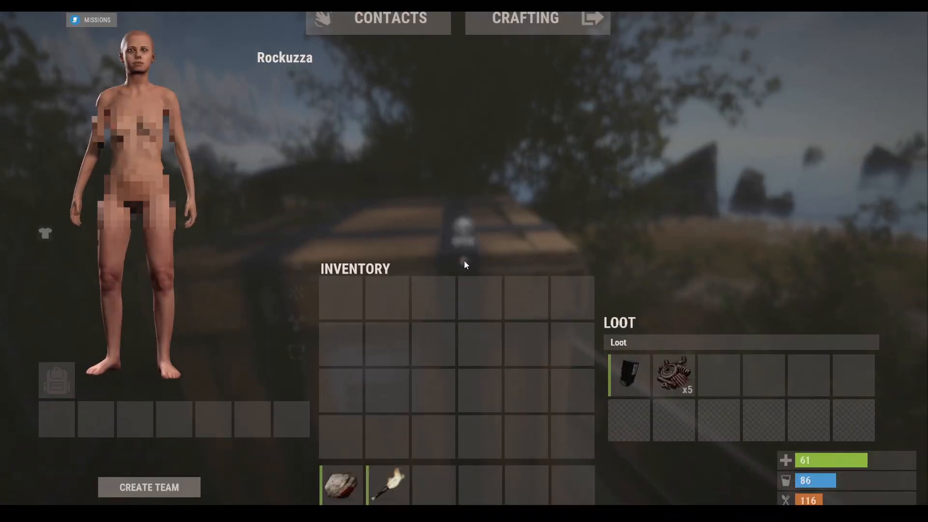
pyautogui.click(685, 384)
pyautogui.click(631, 376)
pyautogui.rightClick(637, 376)
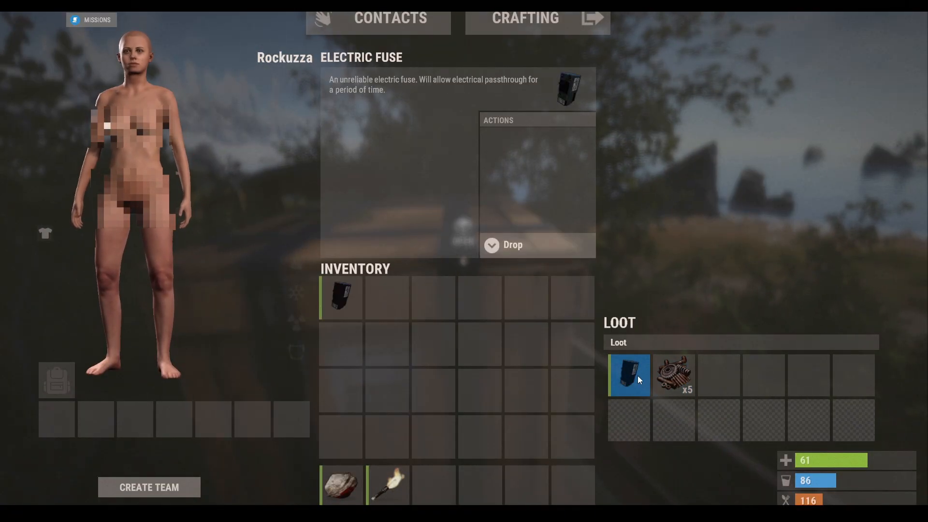
pyautogui.rightClick(667, 376)
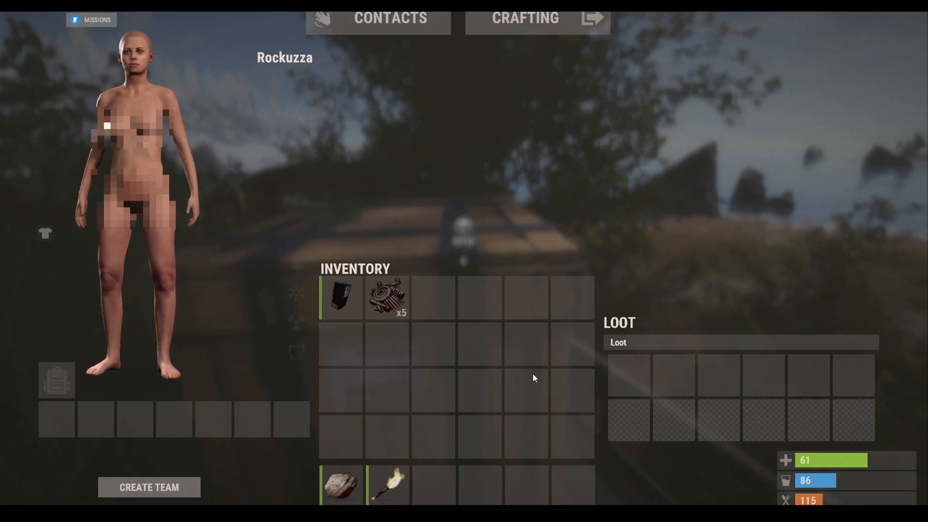
pyautogui.press('Tab')
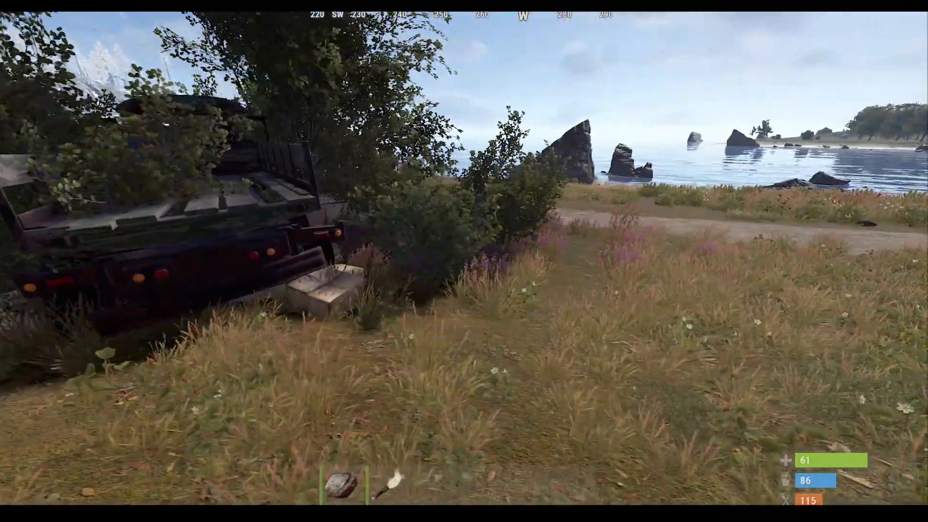
pyautogui.press('d')
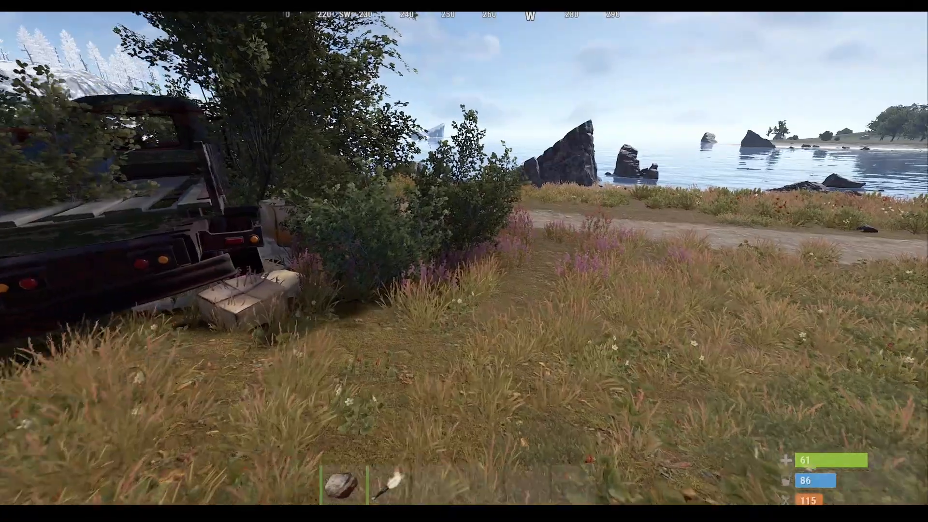
pyautogui.press('d')
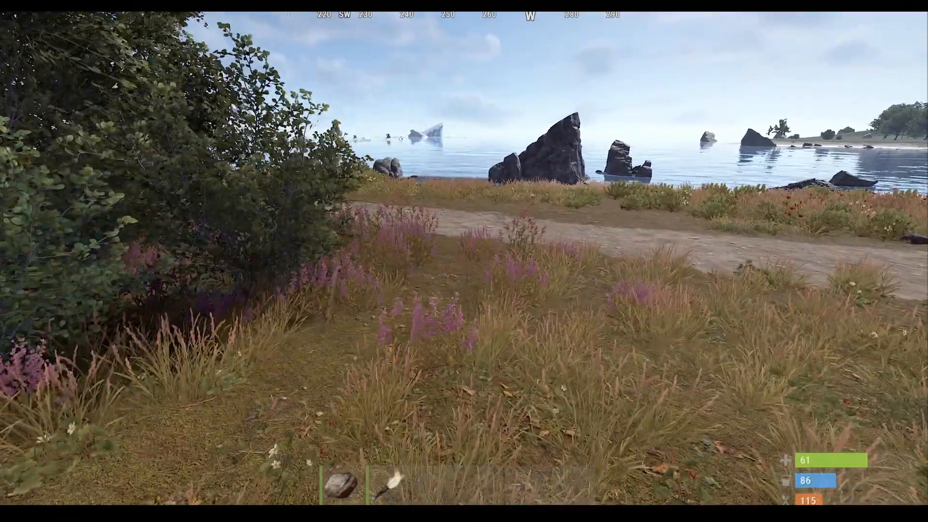